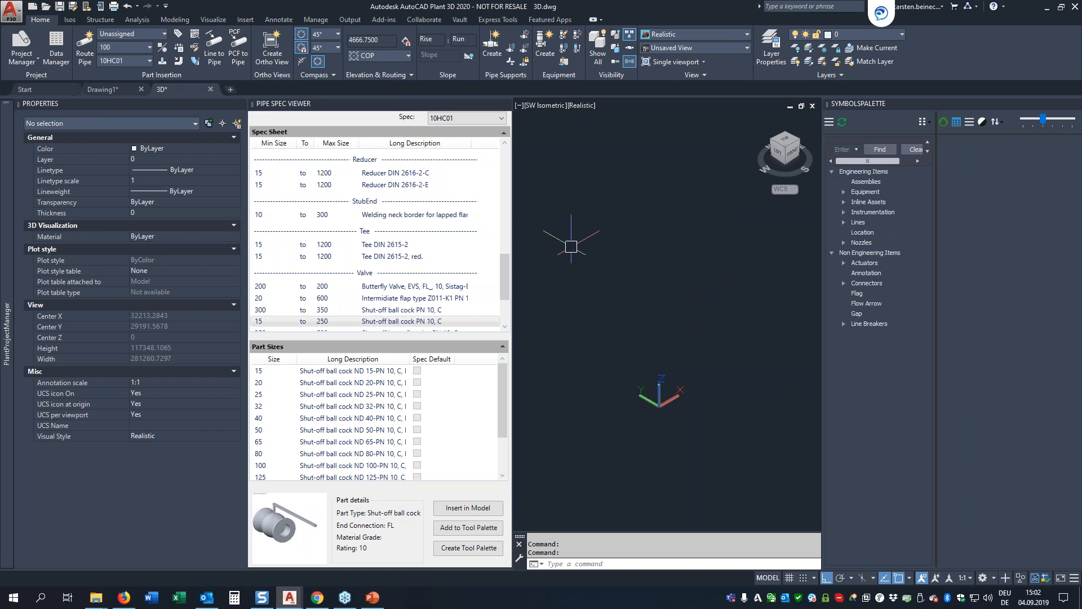
Step: Create a new line group with line number 1000, size 100 and spec 10HC01
click(117, 35)
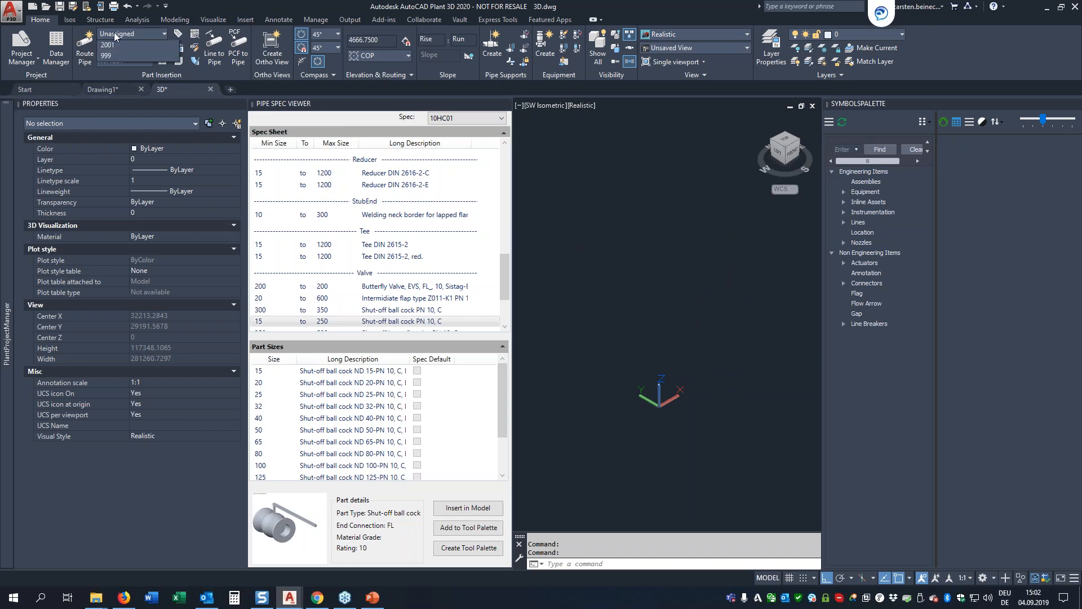
click(118, 49)
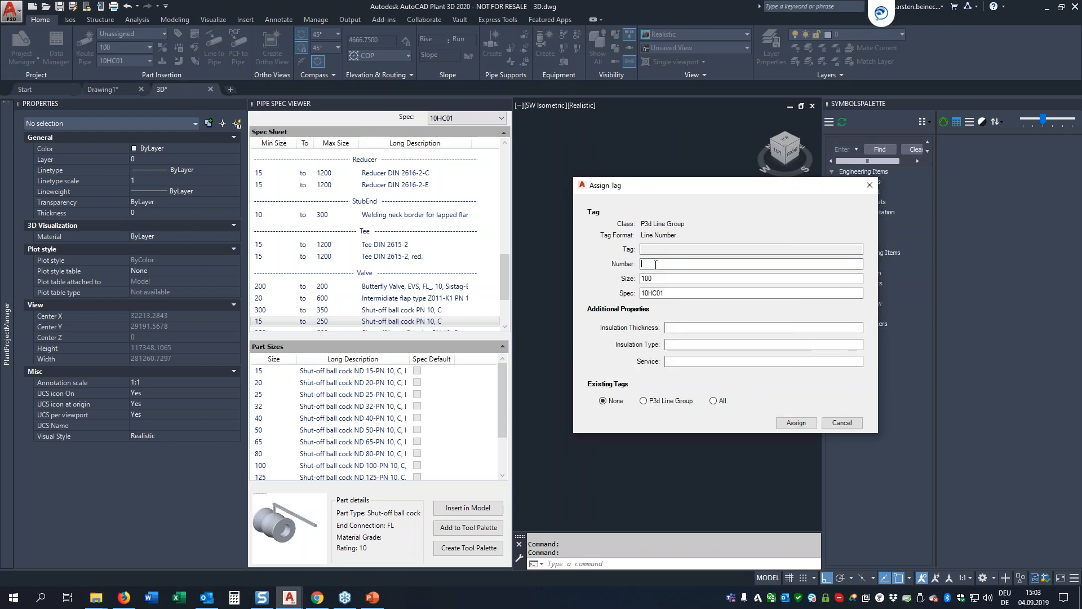
text(1000)
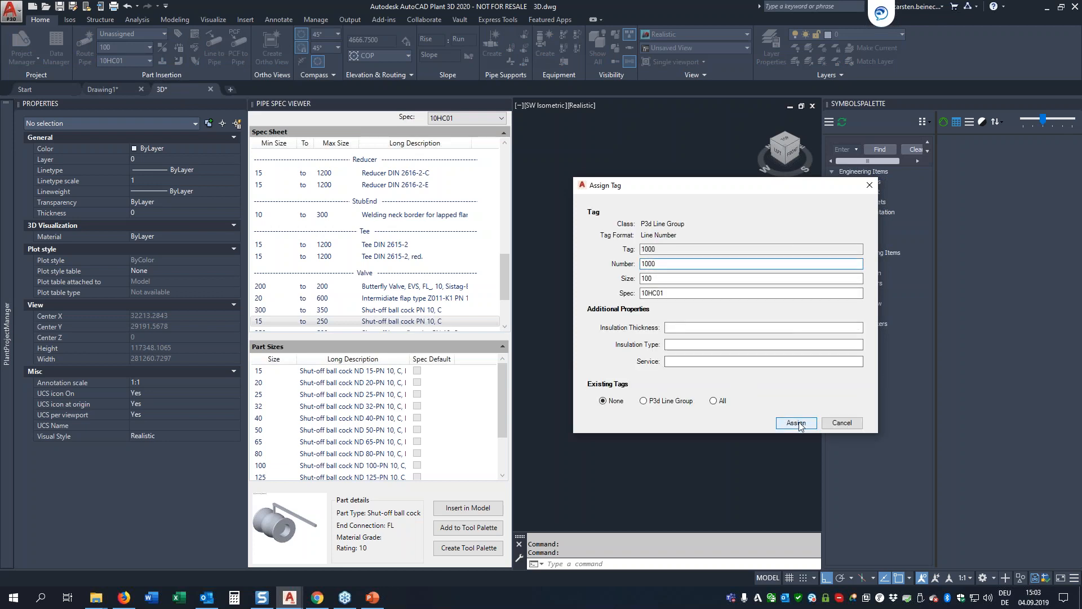
click(796, 422)
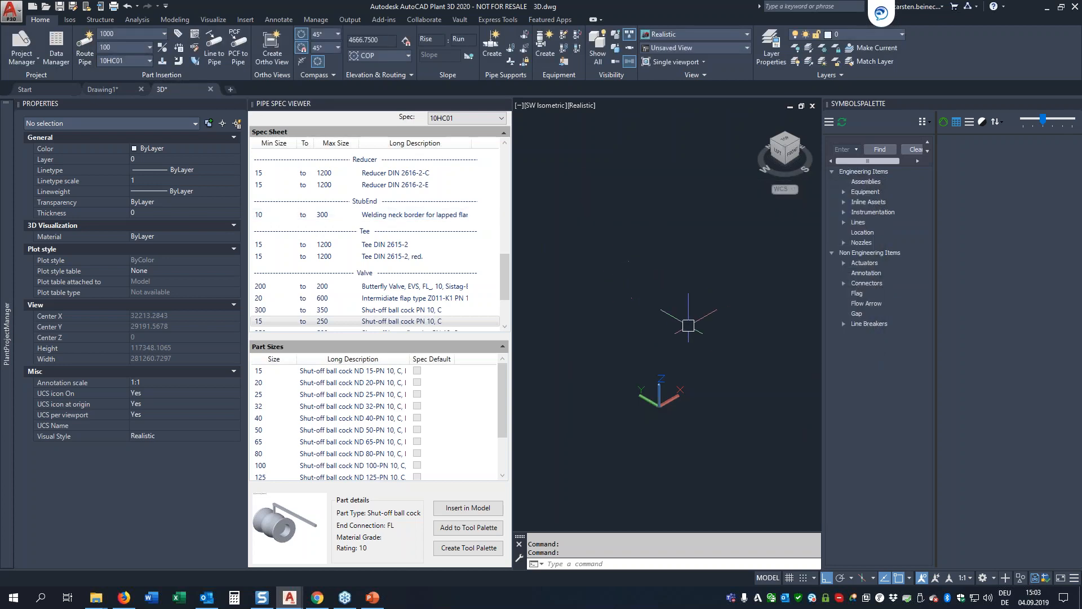
Step: Route a four-segment pipe on line 1000: along X, along Y, about 2350 along X again, and vertically up to elevation about 7078
click(81, 45)
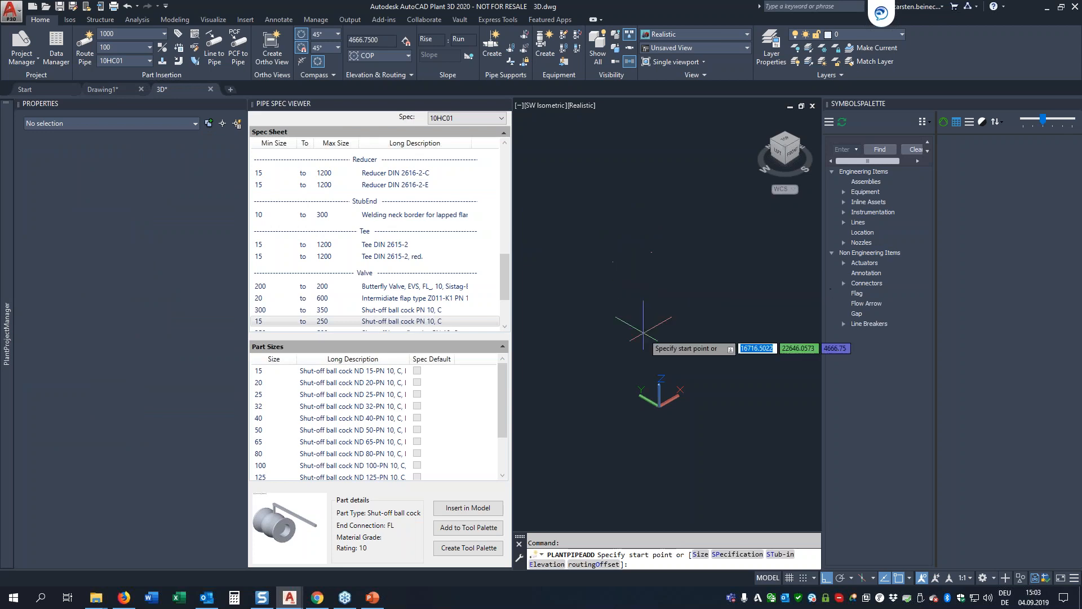
click(687, 339)
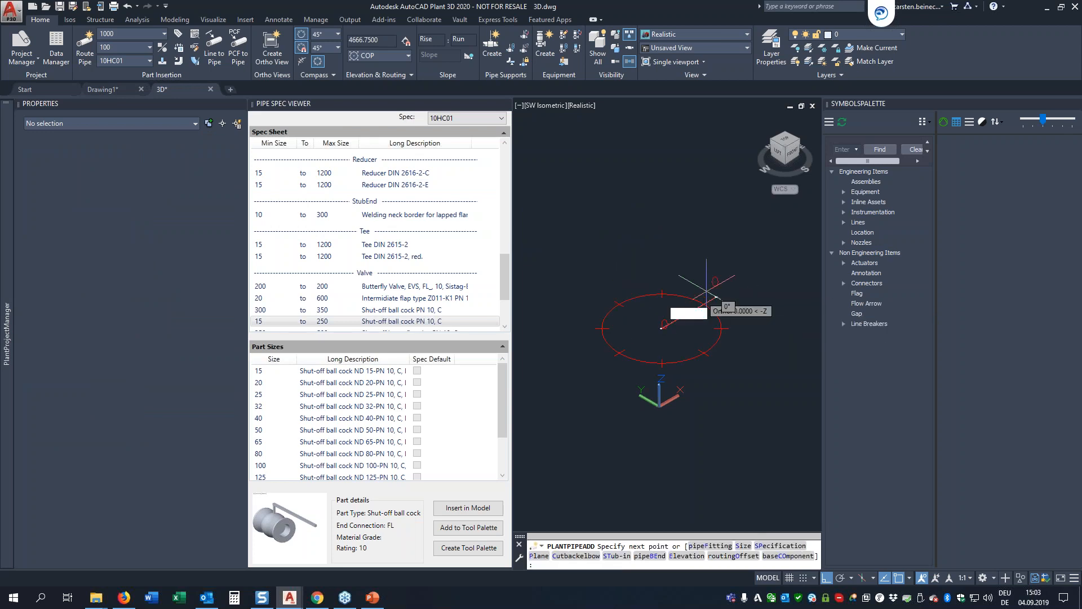
scroll(692, 322, up, 9)
scroll(570, 306, down, 4)
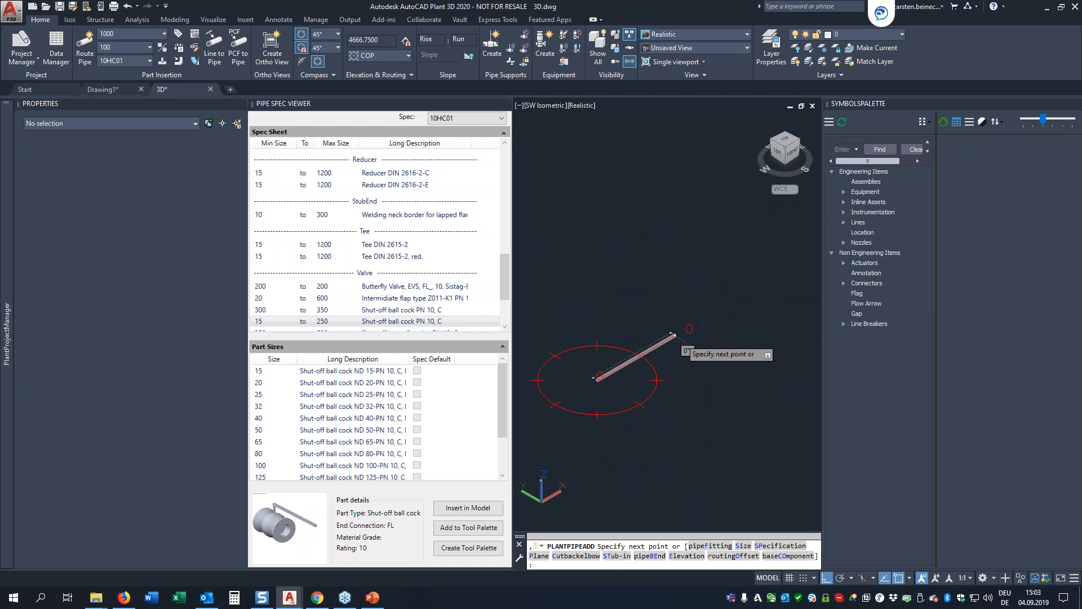
click(674, 335)
click(630, 310)
click(689, 275)
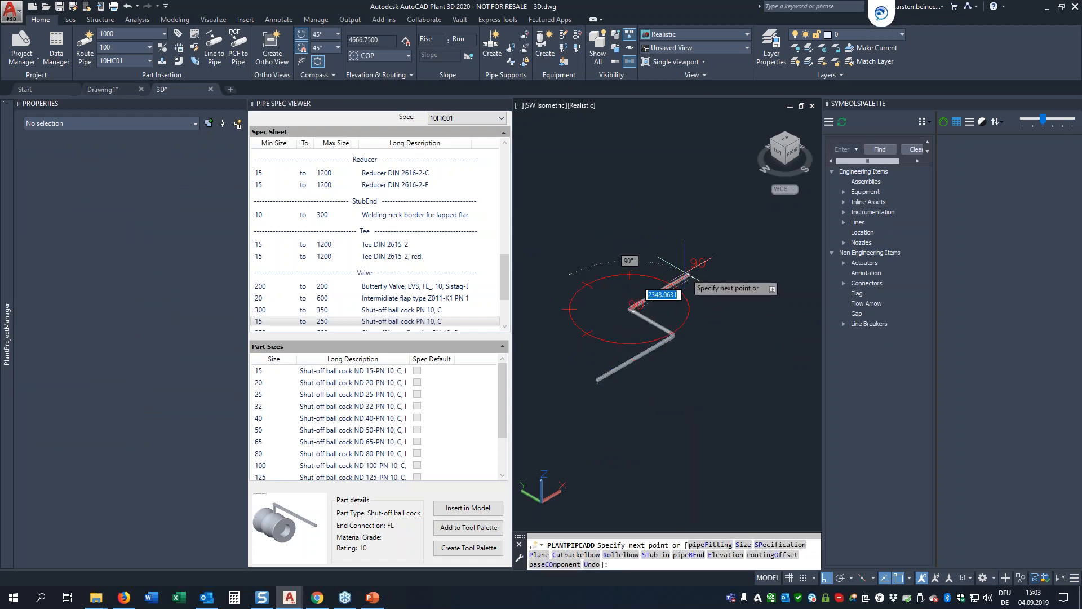
click(689, 205)
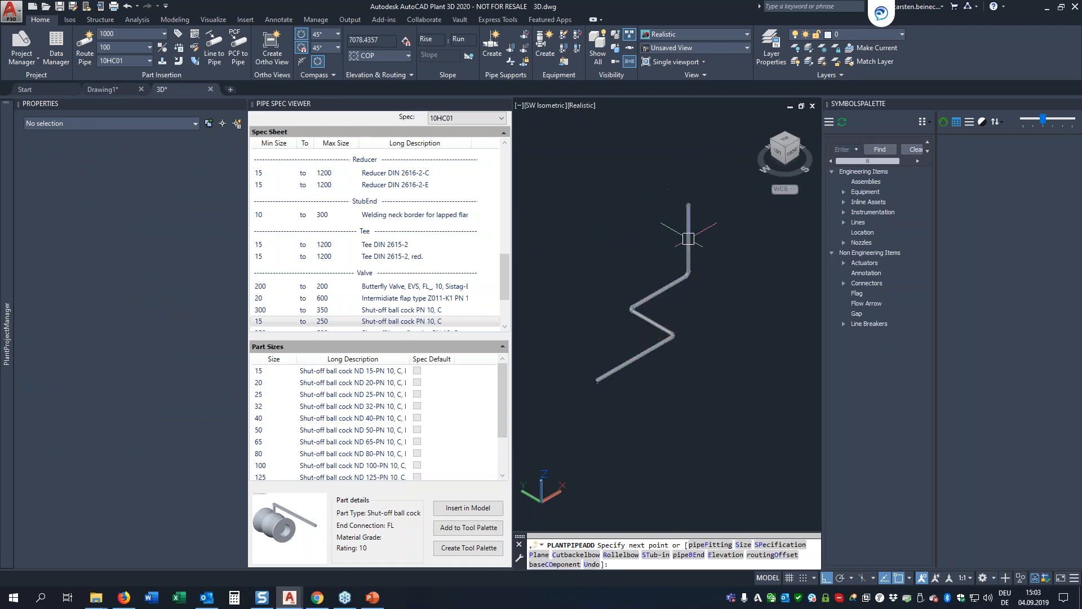
key(Escape)
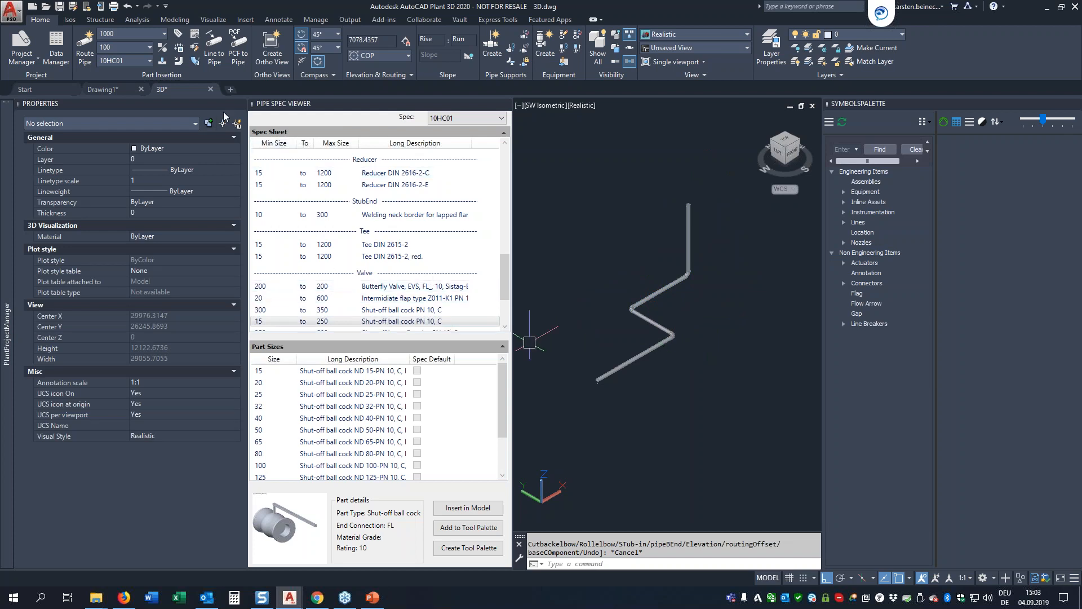
Step: Collapse the Properties palette and insert a Flange C DIN 2632 from the pipe spec into the first pipe segment near its open end
click(232, 104)
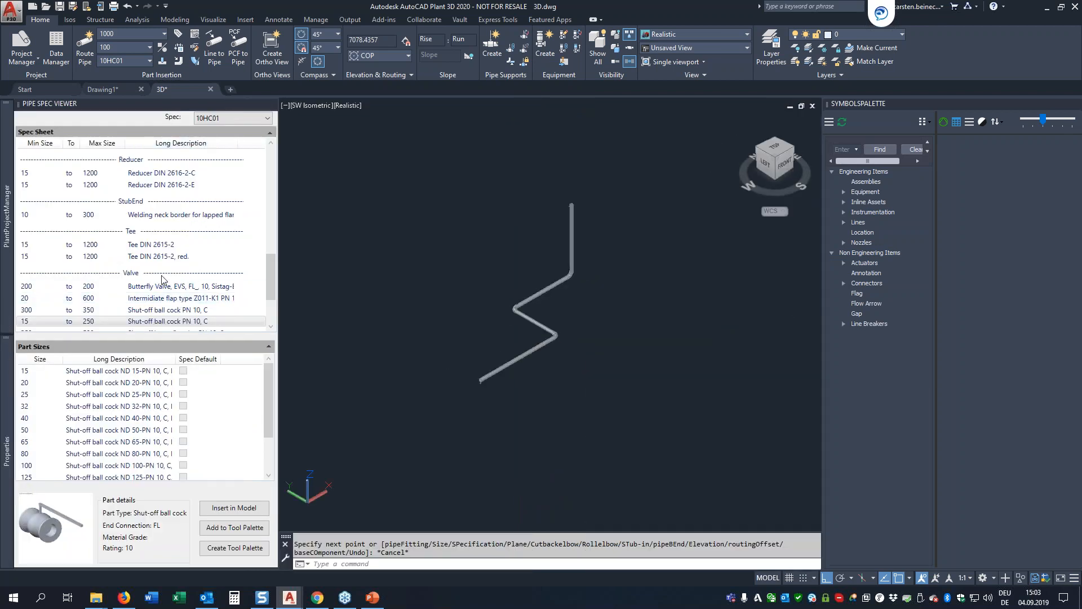
drag(273, 258, 268, 206)
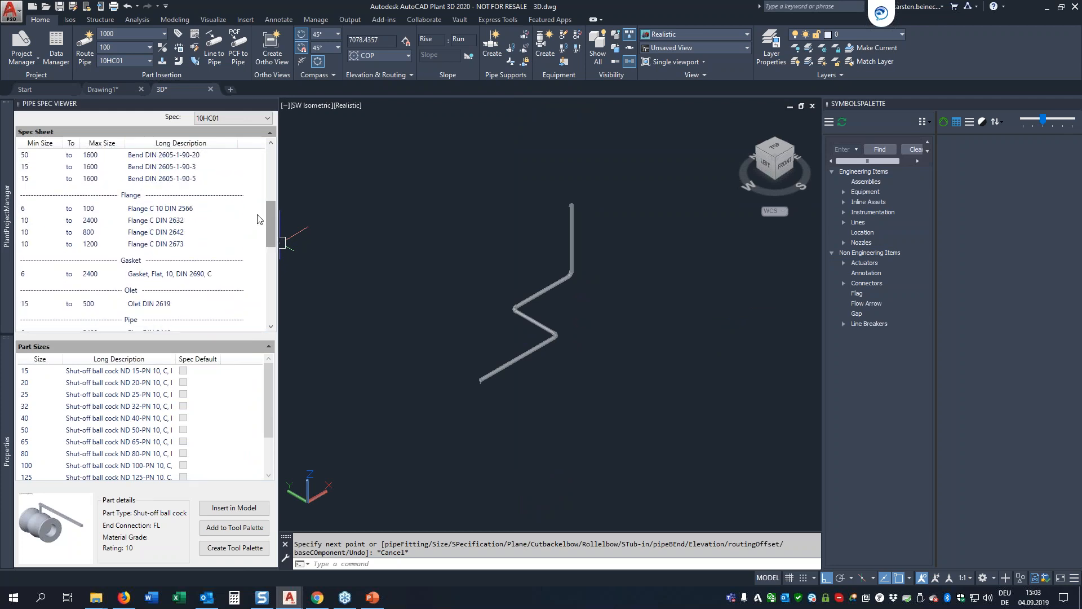
click(179, 221)
click(234, 507)
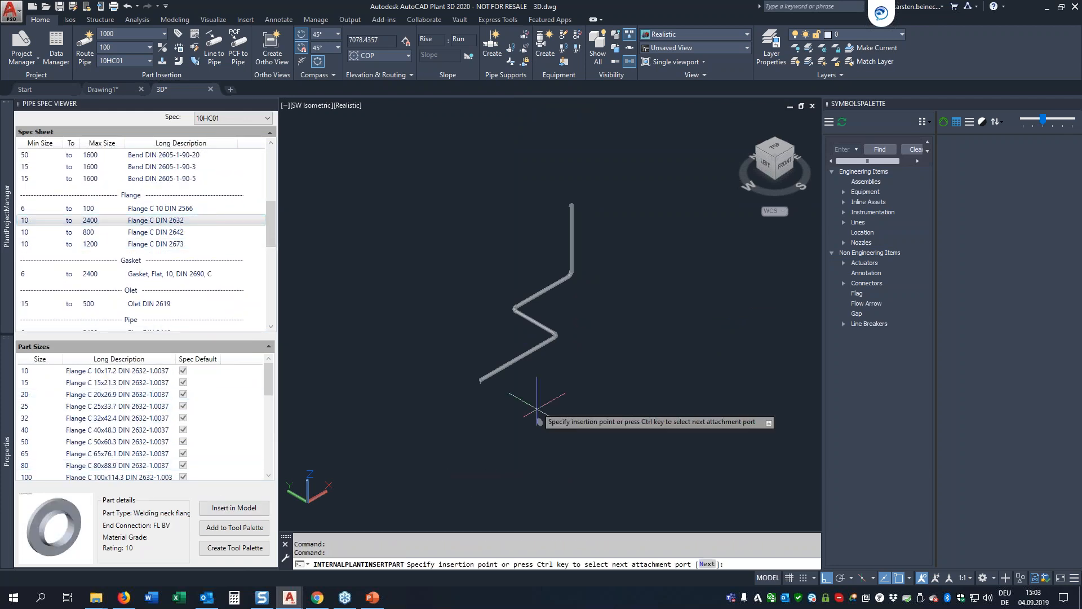
scroll(512, 374, up, 5)
click(511, 396)
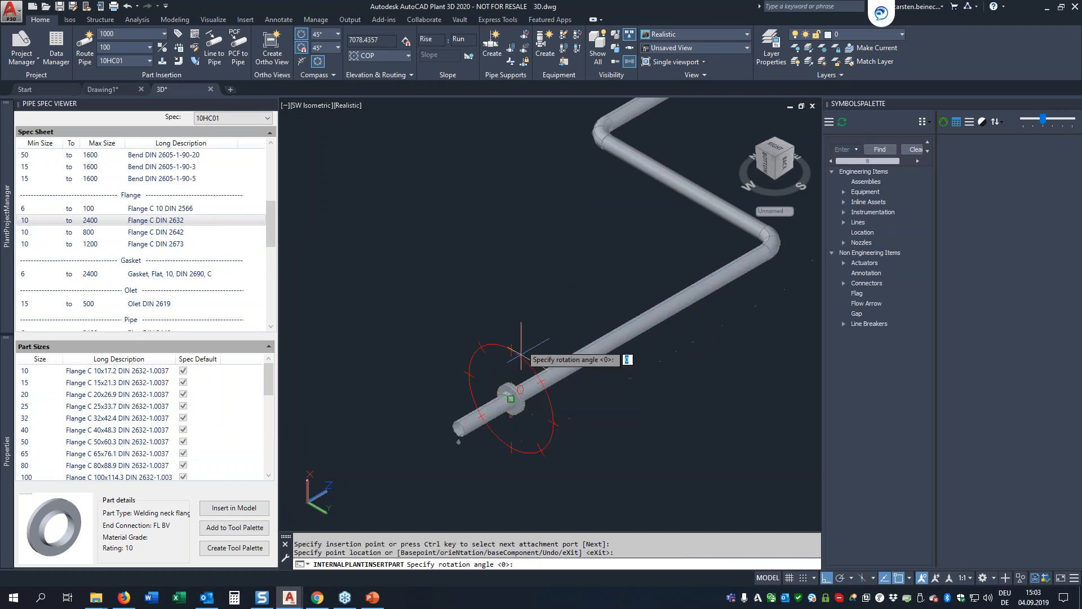
click(525, 300)
key(Escape)
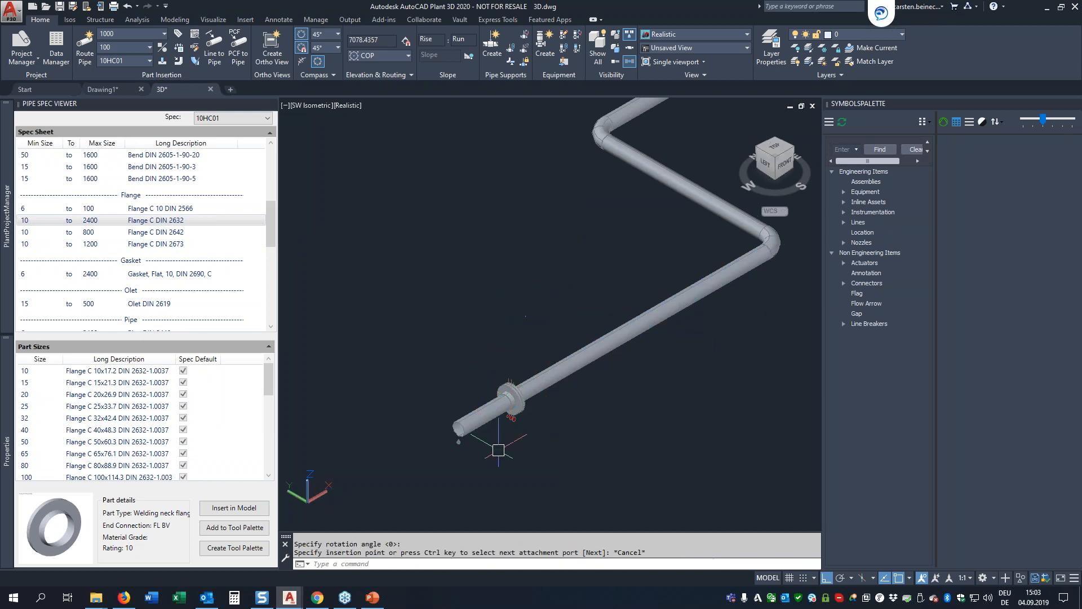
Step: Dock the Properties palette permanently beside the Pipe Spec Viewer, with the flanged joint in close view
scroll(504, 423, up, 5)
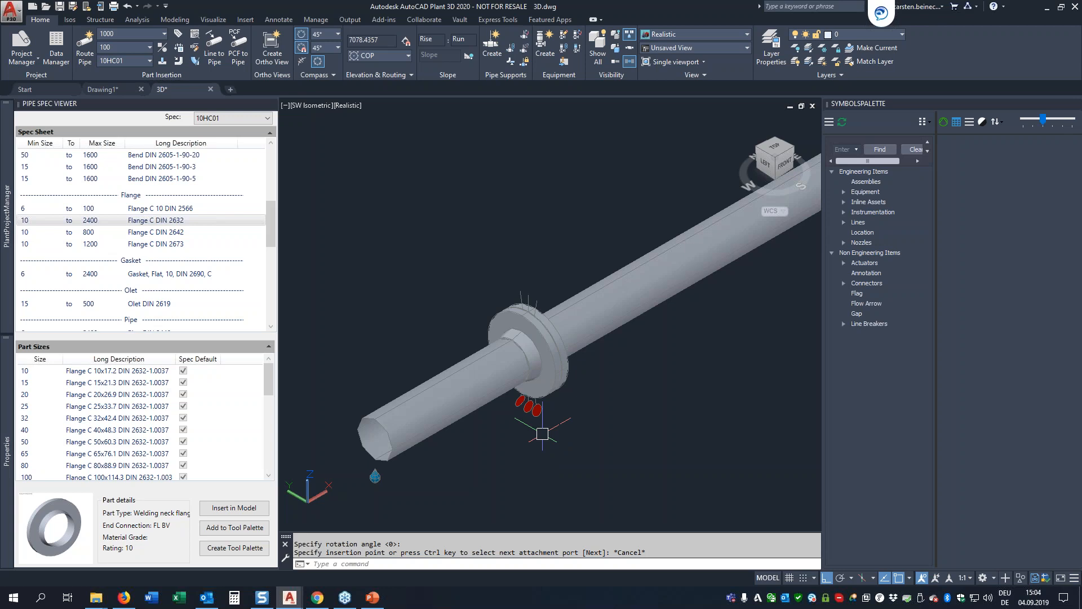
scroll(539, 438, up, 1)
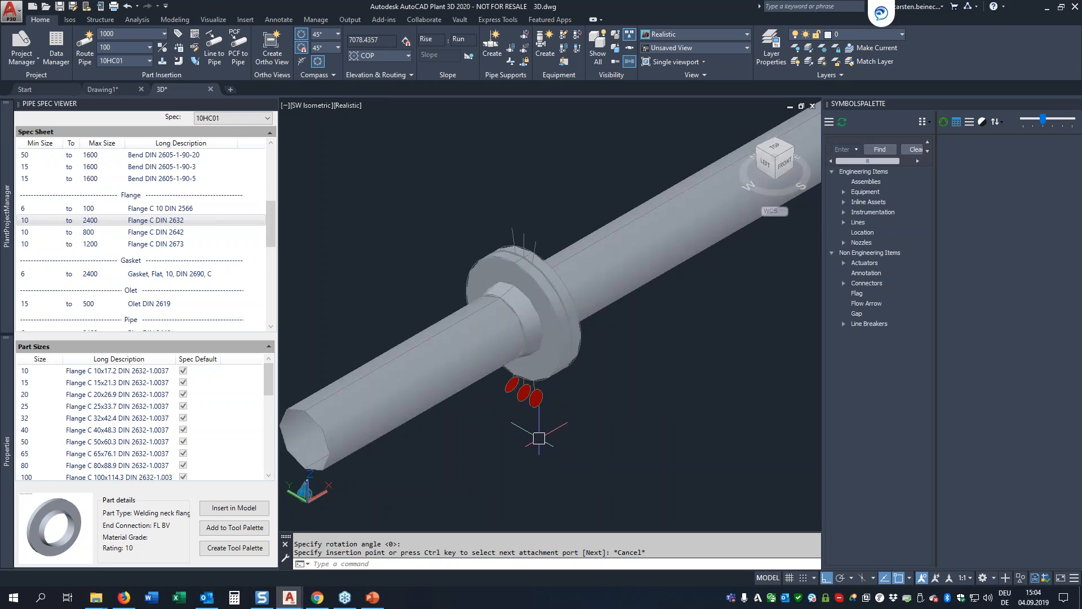
scroll(521, 420, up, 1)
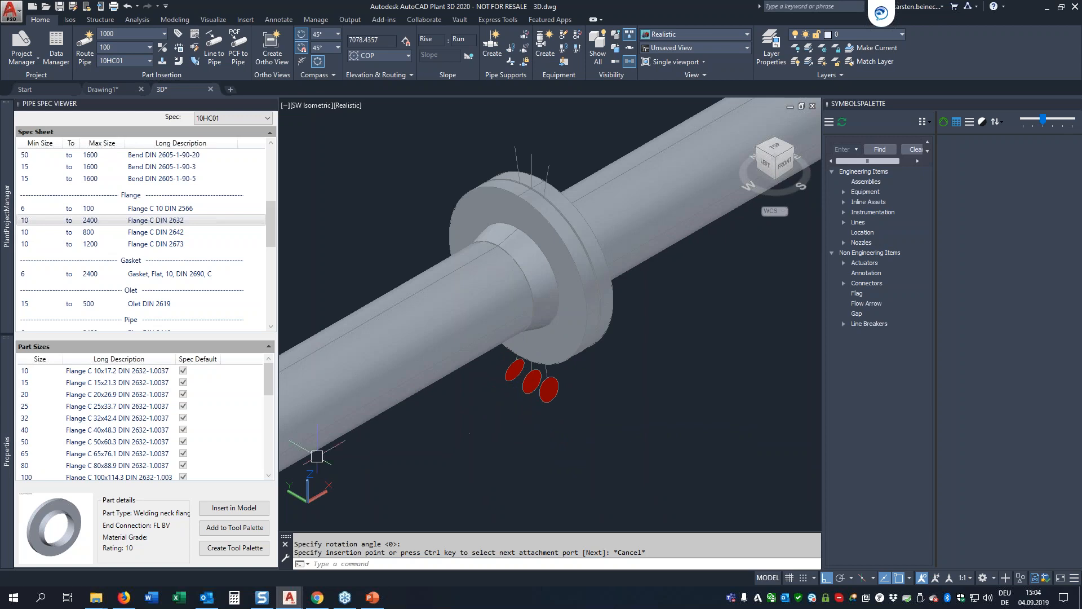
mouse_move(8, 370)
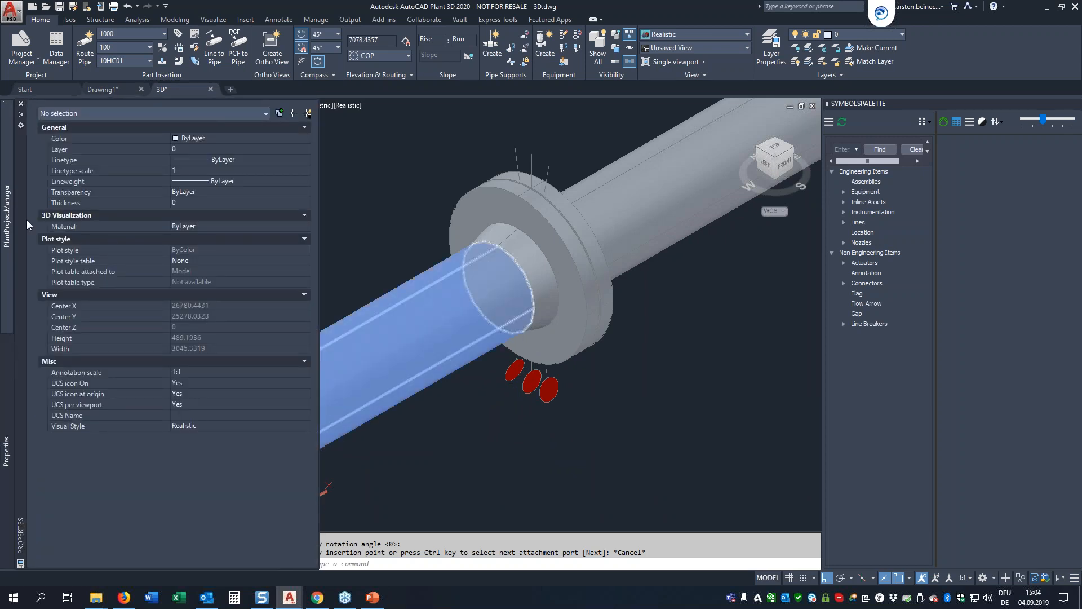
click(21, 114)
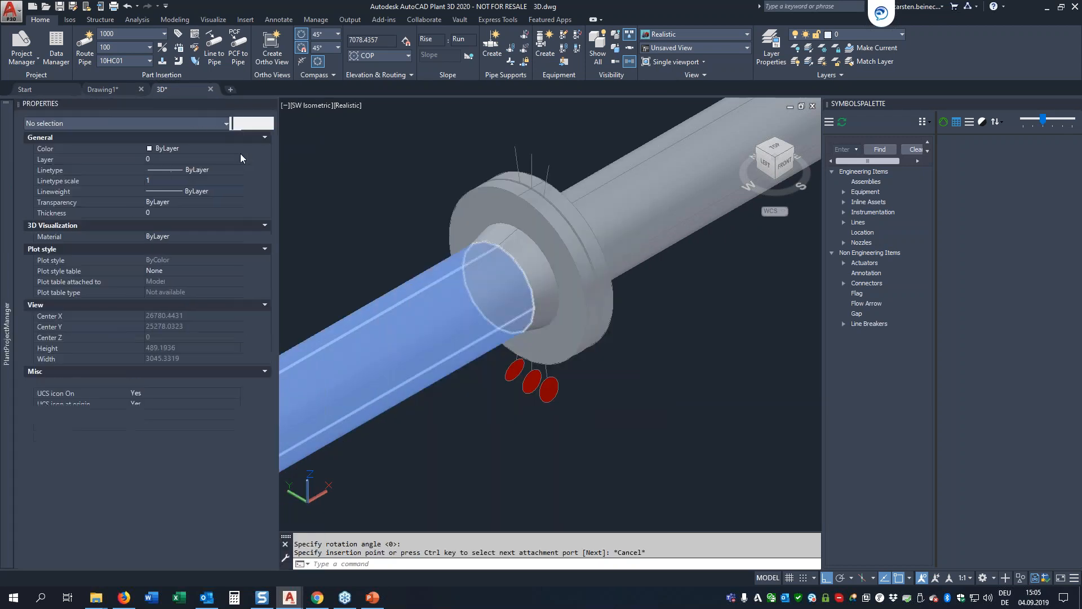
mouse_move(212, 106)
mouse_down()
mouse_move(278, 106)
mouse_move(291, 179)
mouse_up()
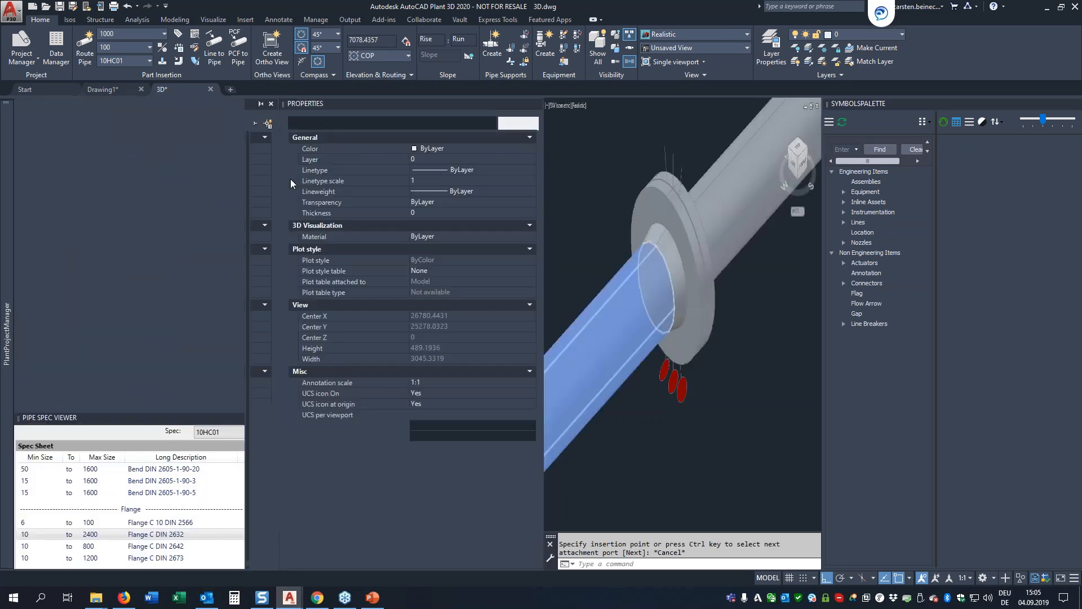
Step: Examine the properties of each of the three red fastener symbols below the flange joint, one at a time
click(655, 396)
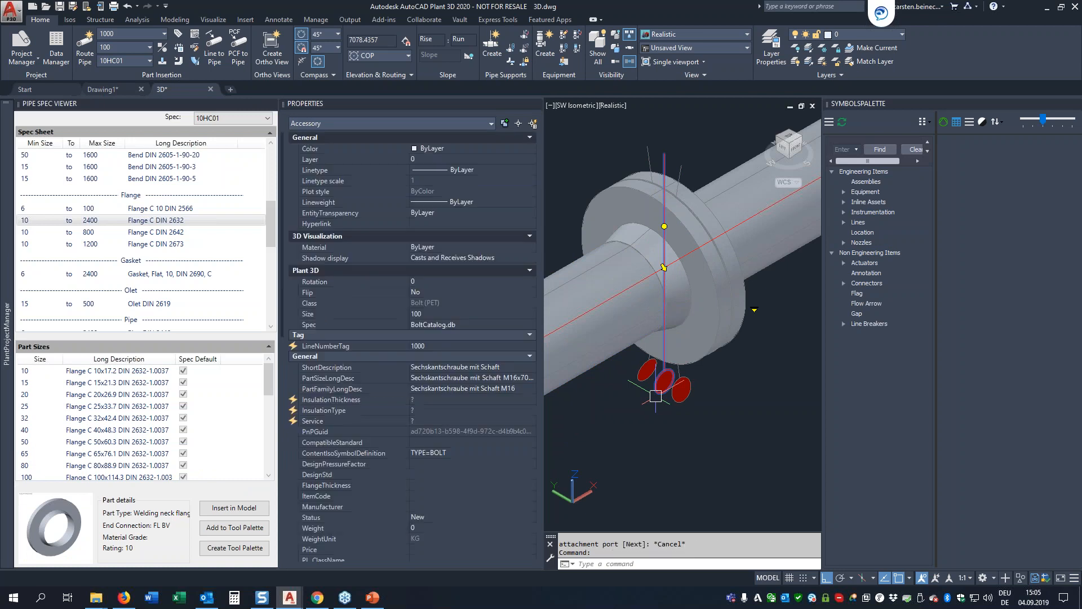
mouse_move(656, 397)
key(Escape)
click(632, 365)
click(635, 383)
click(639, 382)
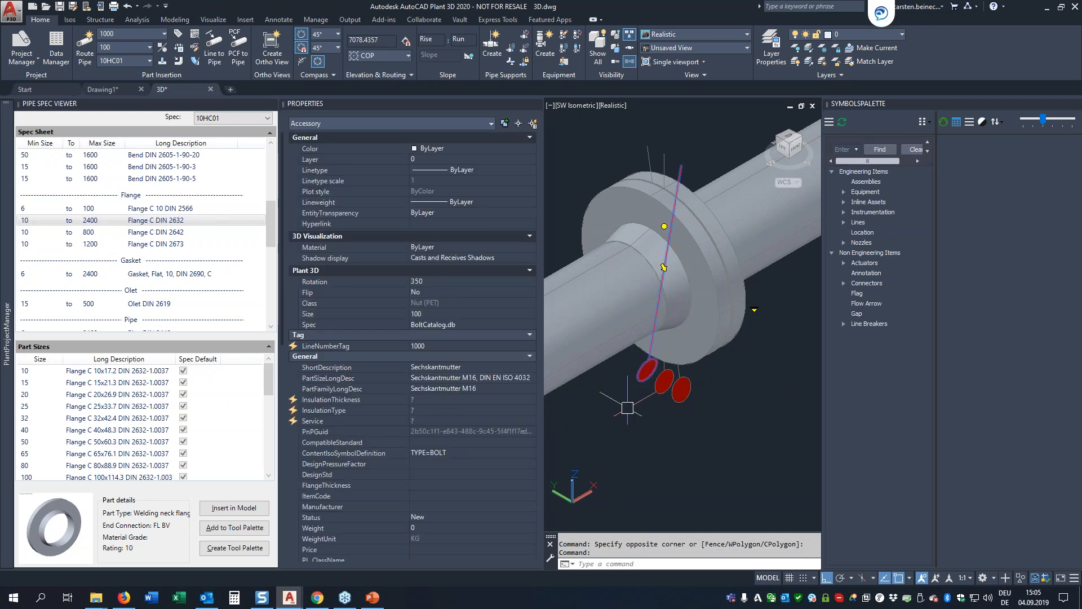
key(Escape)
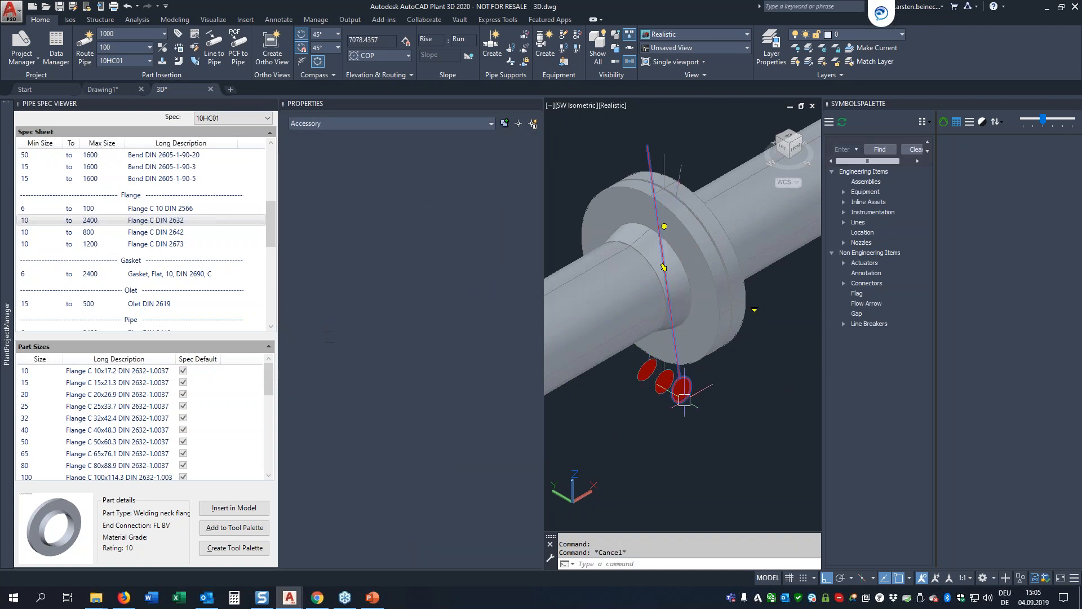
click(683, 395)
key(Escape)
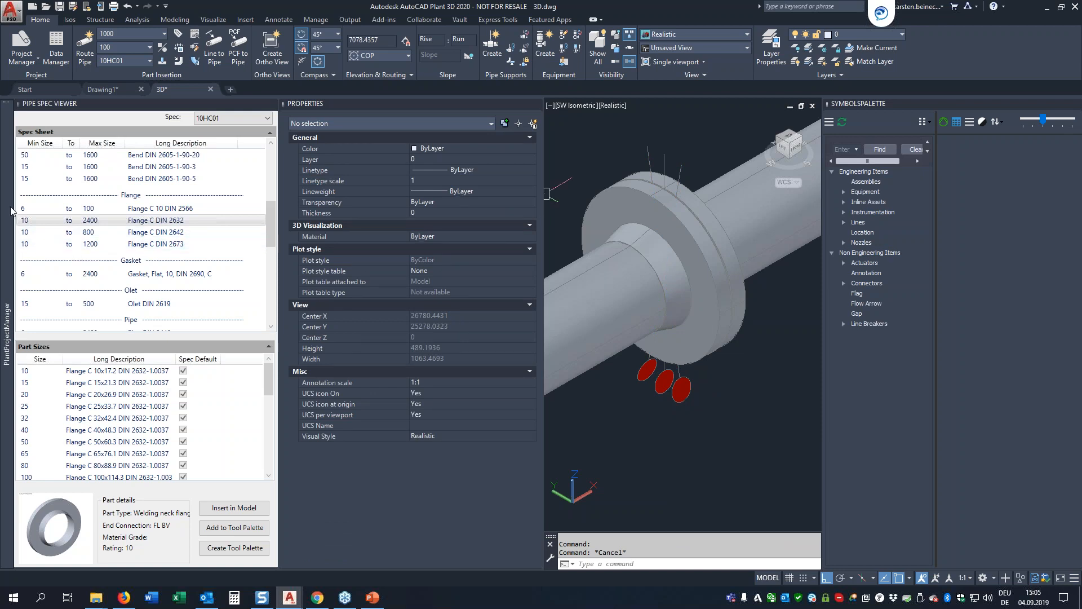
Step: Open the Plant Project Setup and review the Length and Bolt Parts settings of the bolt calculation
mouse_move(14, 212)
click(164, 107)
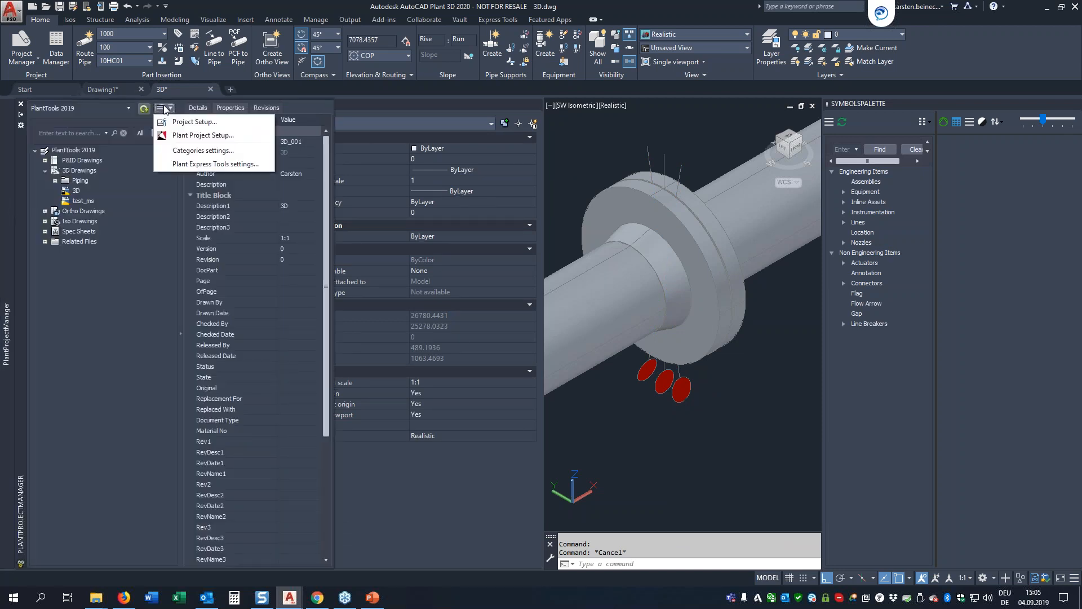
click(175, 135)
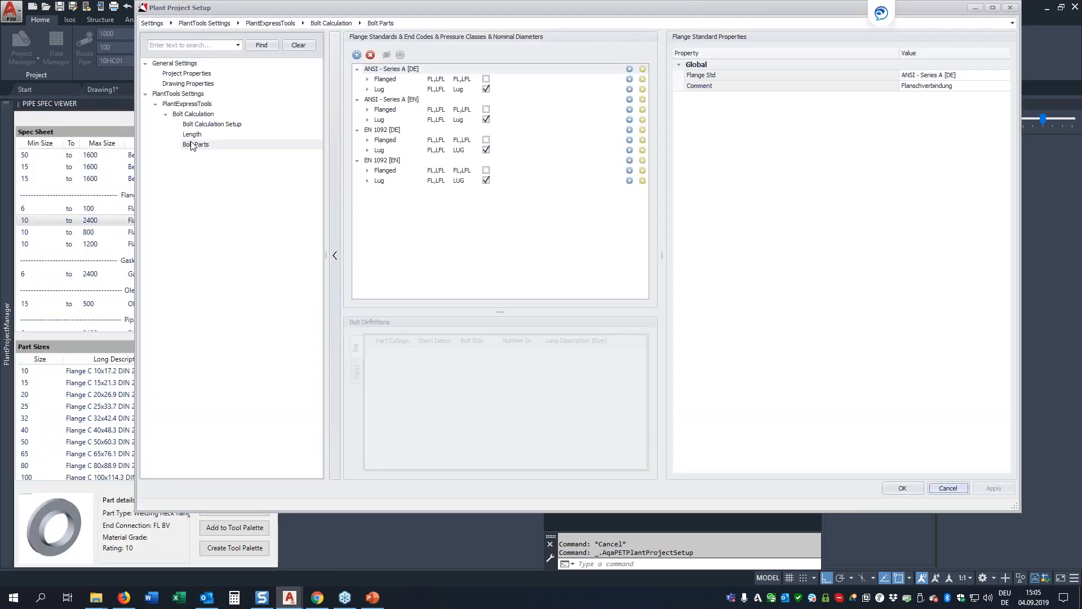
click(193, 134)
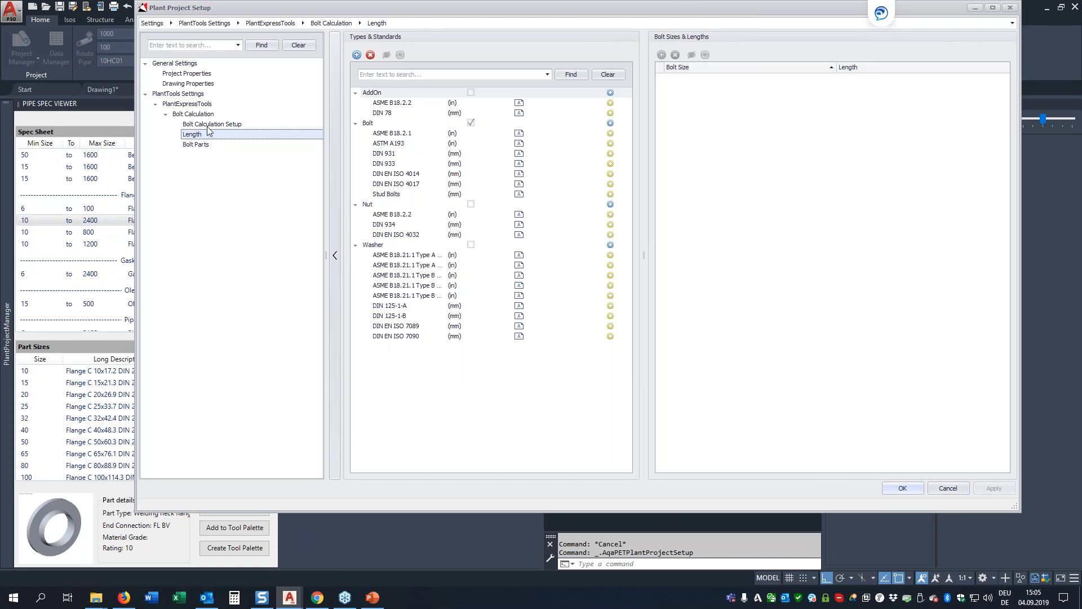
click(197, 145)
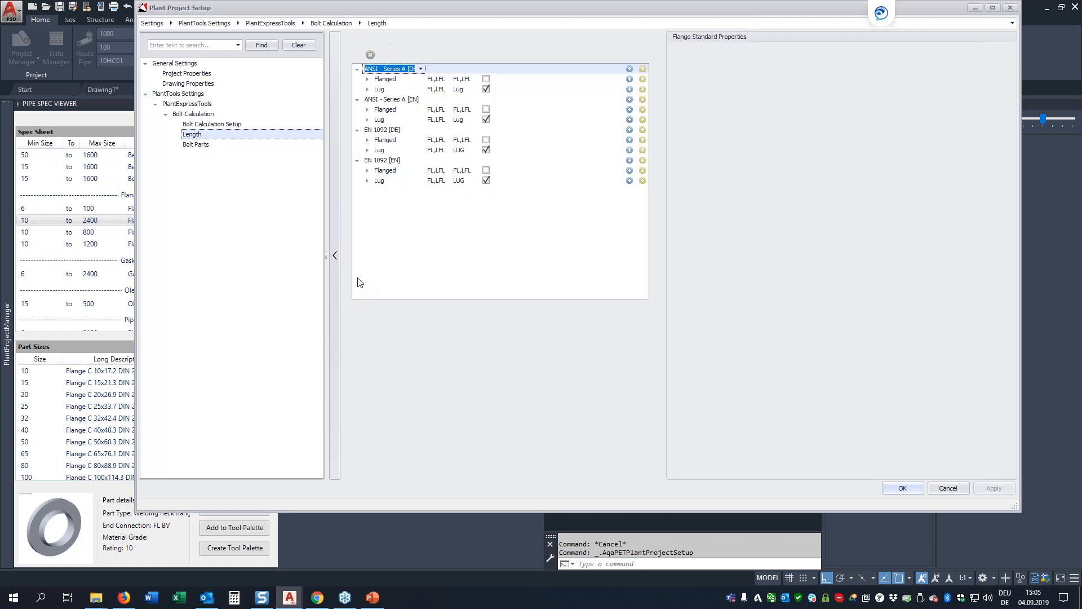
Step: Examine the bolt set and individual part definitions for EN 1092 [DE] flanged connections, pressure class 10, nominal diameter 100
click(367, 141)
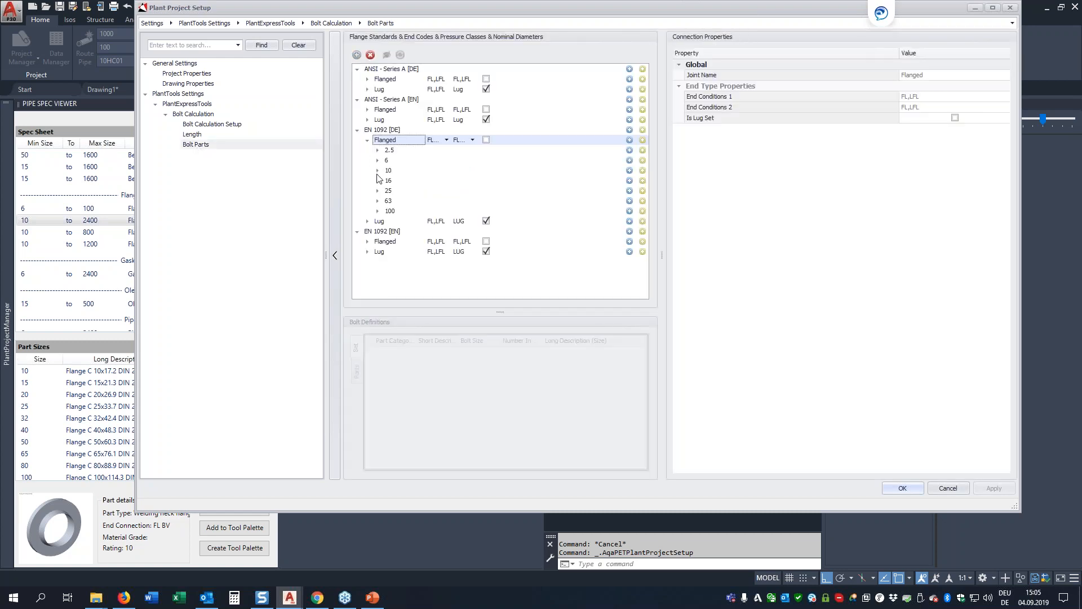
click(378, 170)
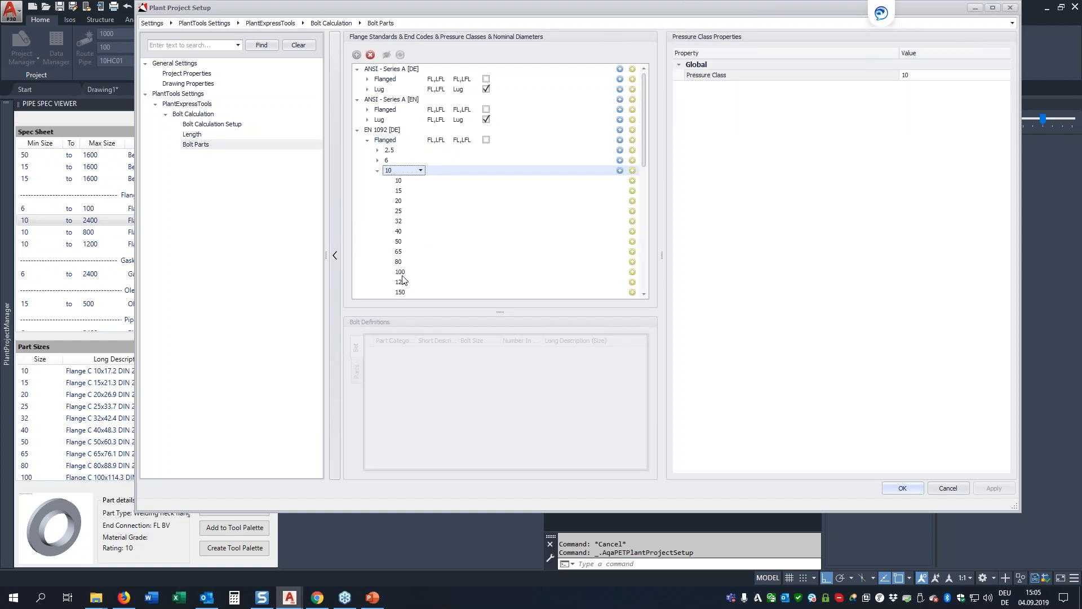
click(401, 274)
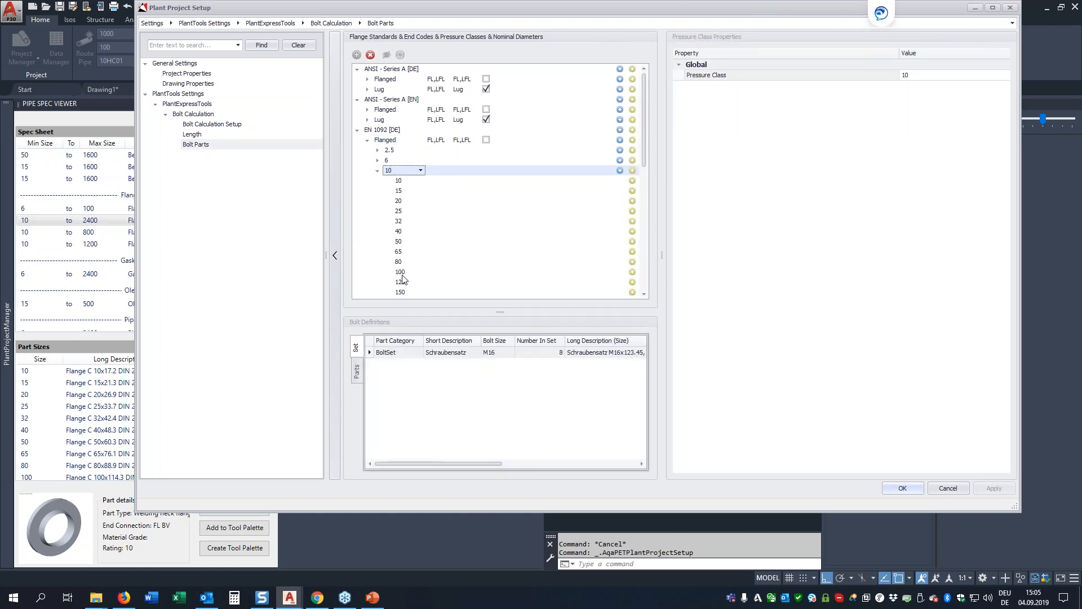
click(450, 354)
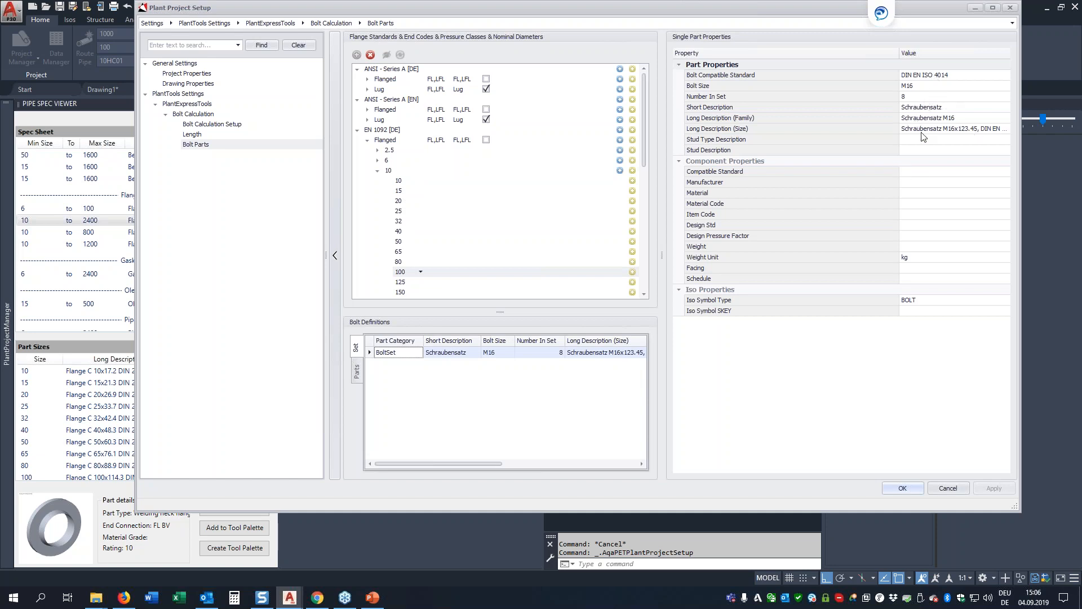
click(357, 372)
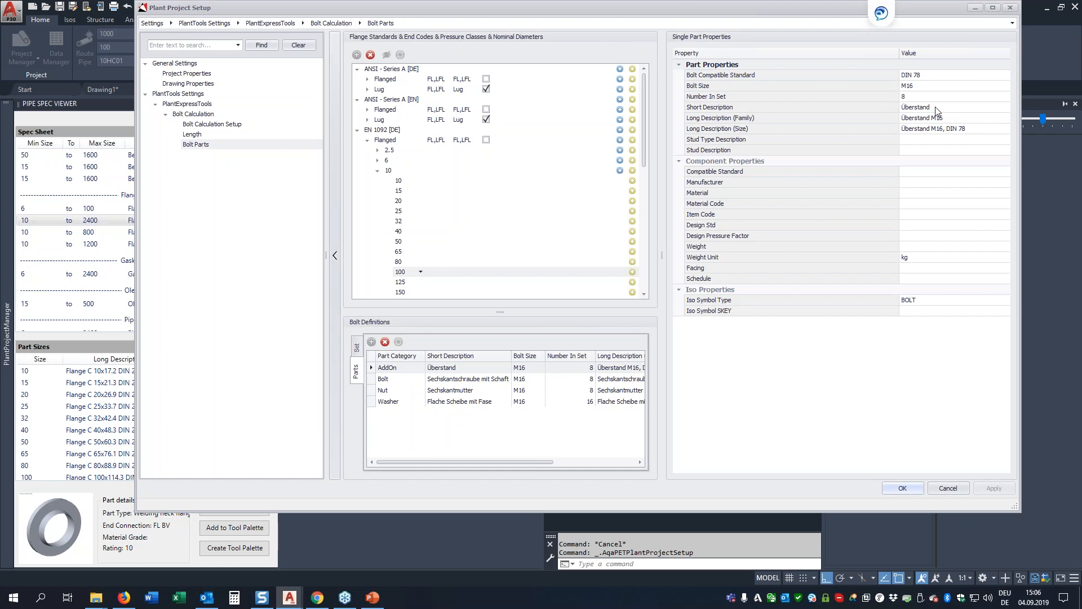
click(357, 131)
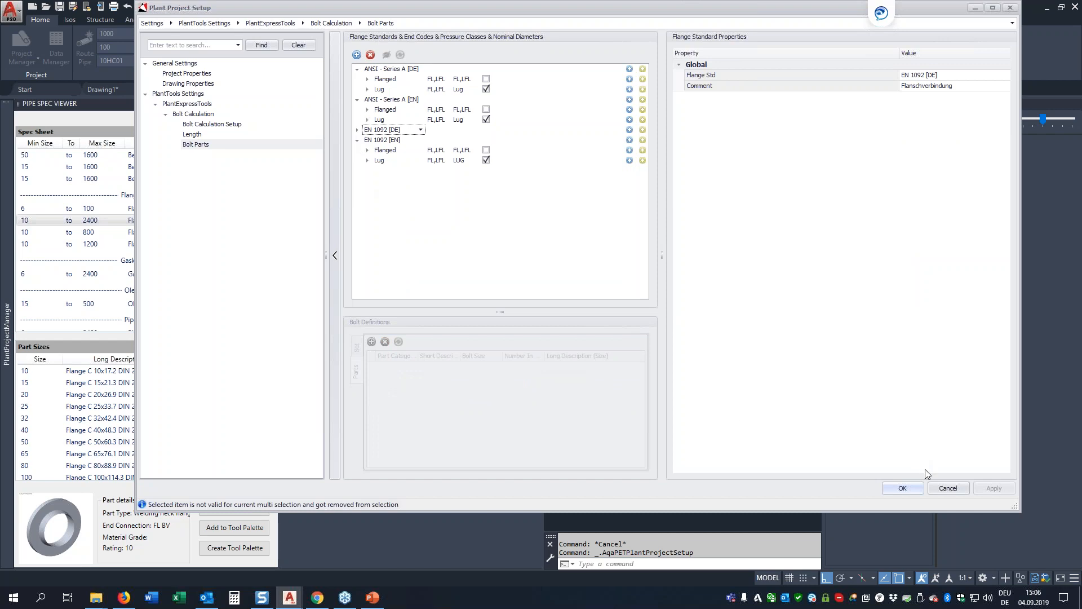
Step: Close the project setup without changes and insert Intermediate flap type Z011-K1 from the Valve group into the pipe beyond the flange
click(949, 488)
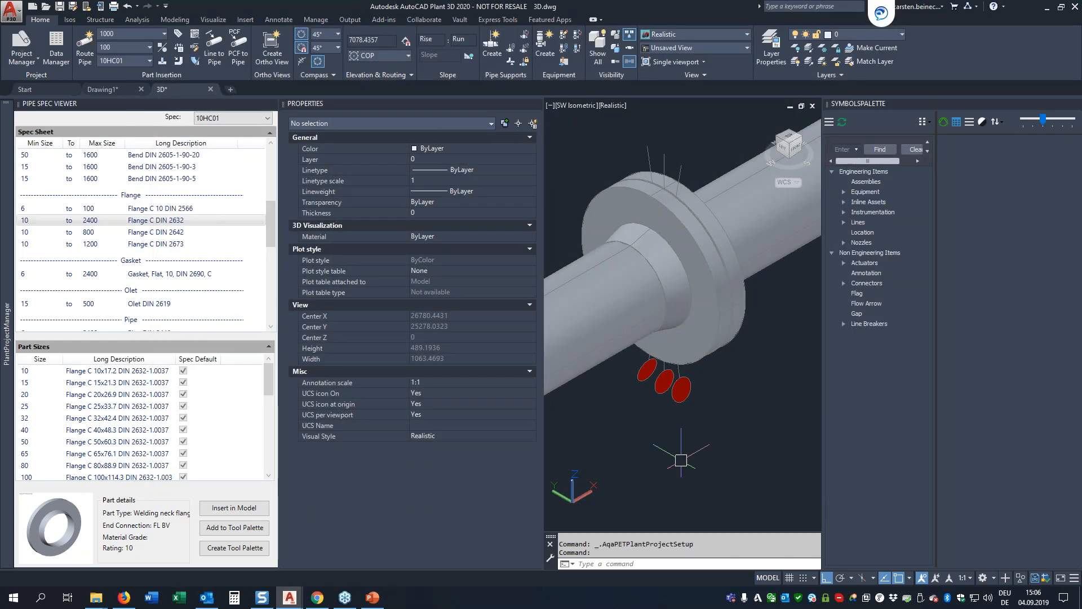
scroll(681, 460, down, 6)
drag(271, 224, 263, 287)
click(172, 279)
click(160, 268)
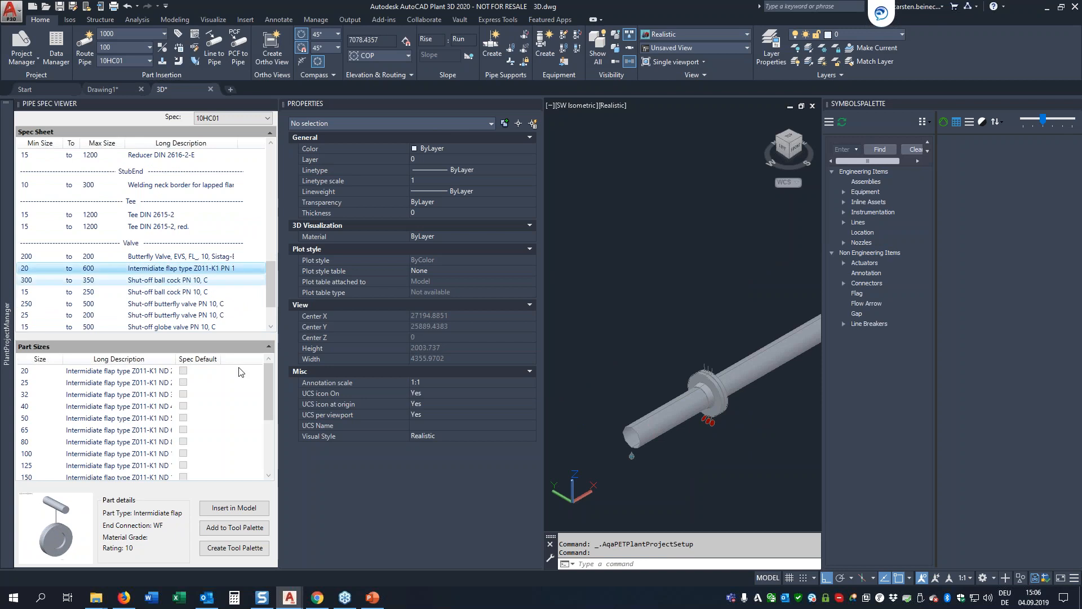
click(234, 508)
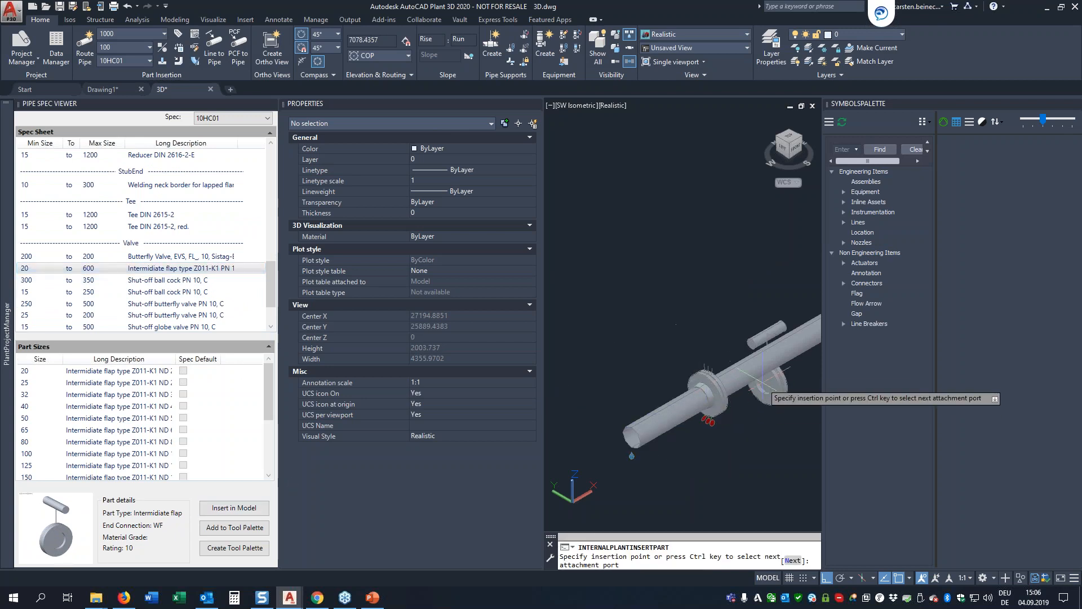
click(770, 357)
key(Return)
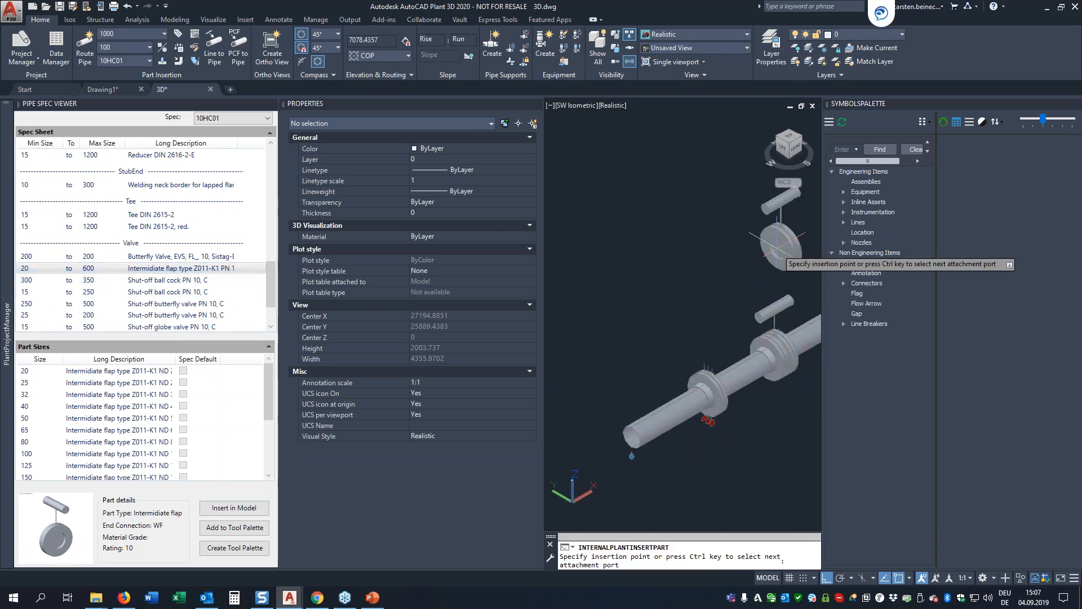
key(Escape)
scroll(790, 401, up, 3)
middle_drag(790, 401, 573, 395)
scroll(573, 394, down, 1)
scroll(728, 393, down, 1)
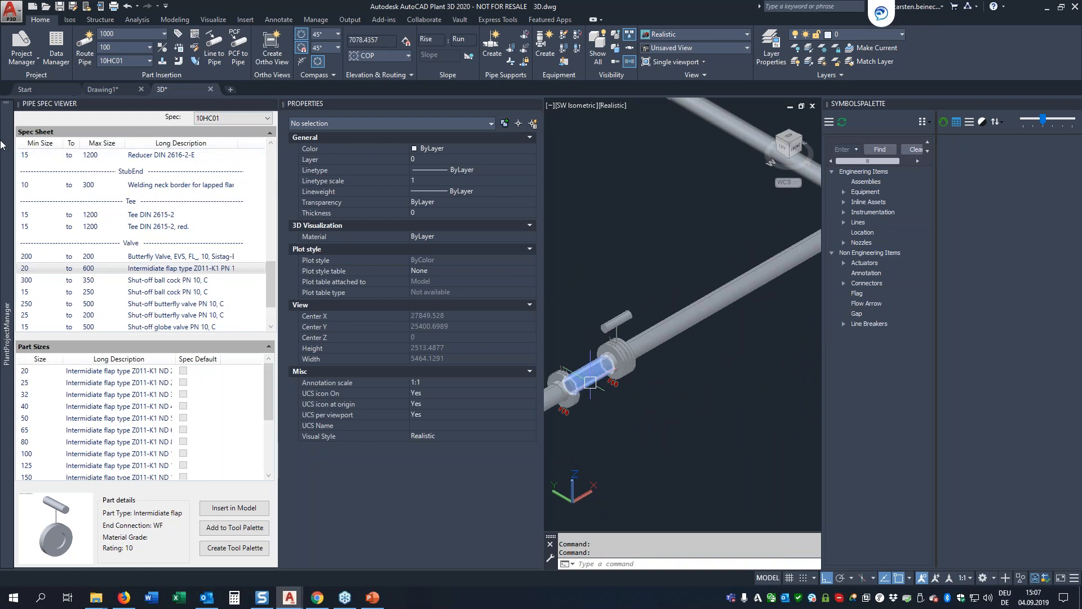
Step: Set the bolt calculation's level of detail to Use of Bolt Sets in the Plant Project Setup and save the settings
mouse_move(2, 146)
click(165, 112)
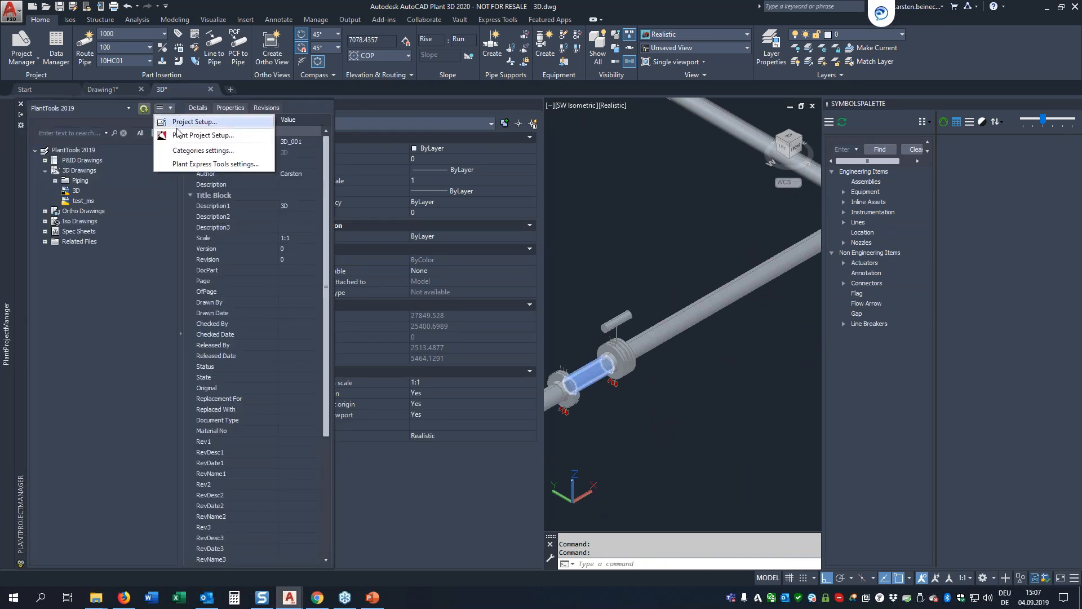
click(210, 125)
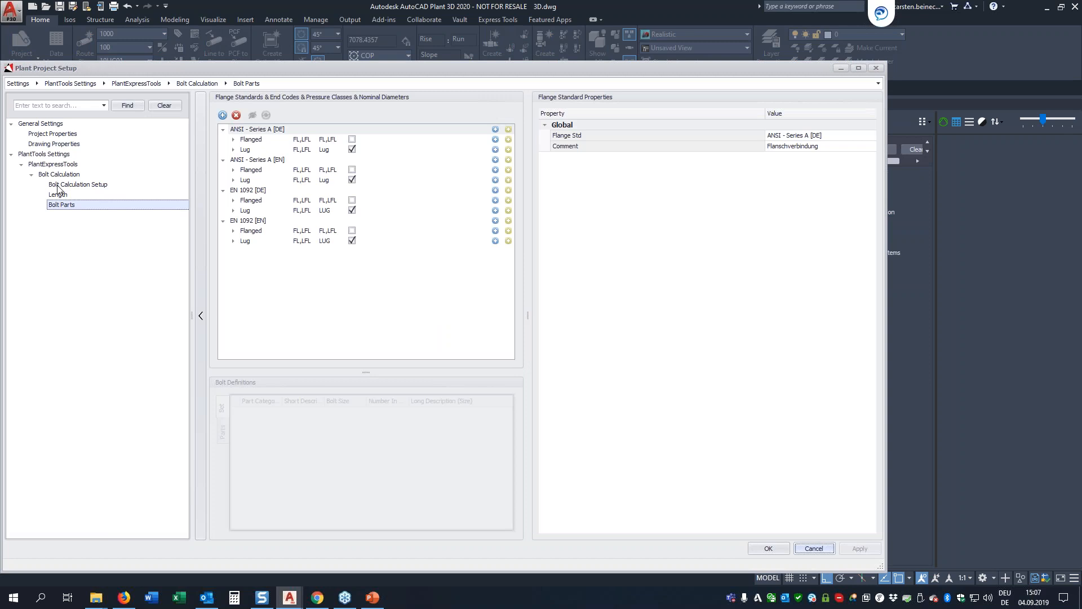
click(75, 186)
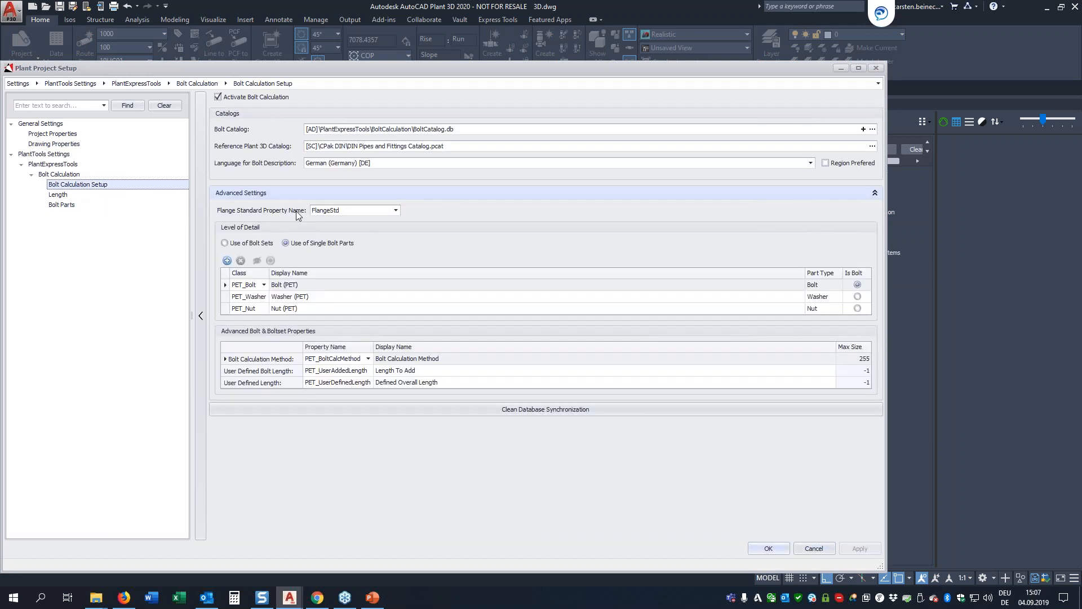
click(247, 245)
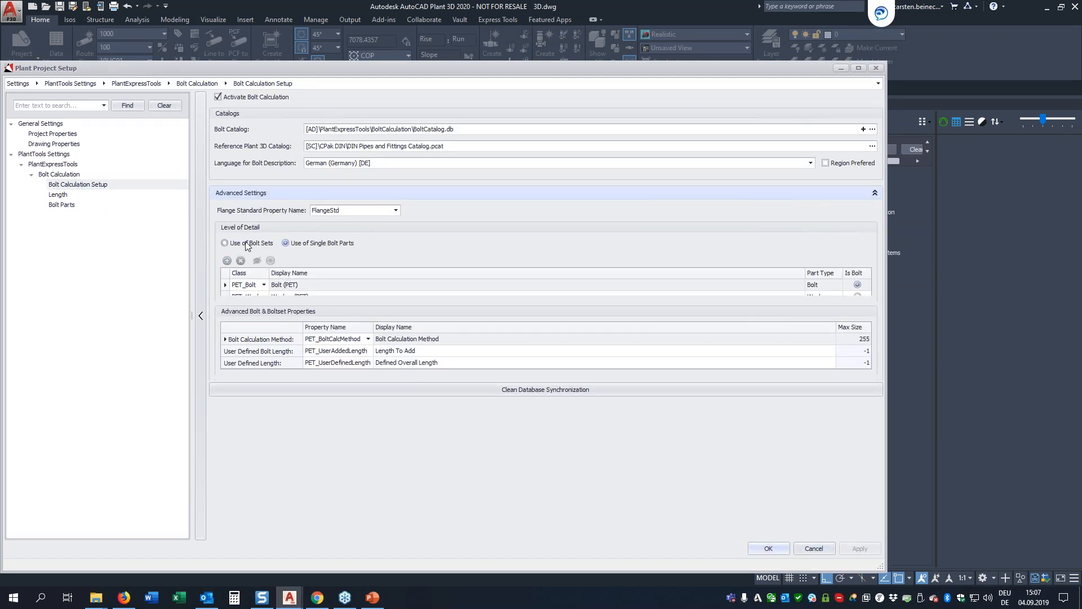
click(225, 246)
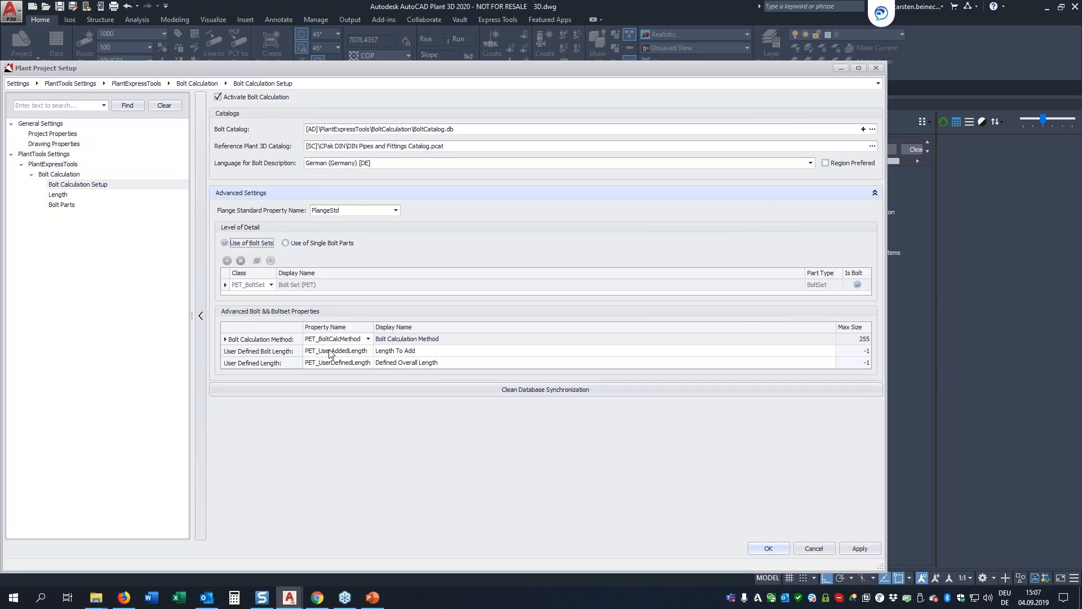
click(761, 550)
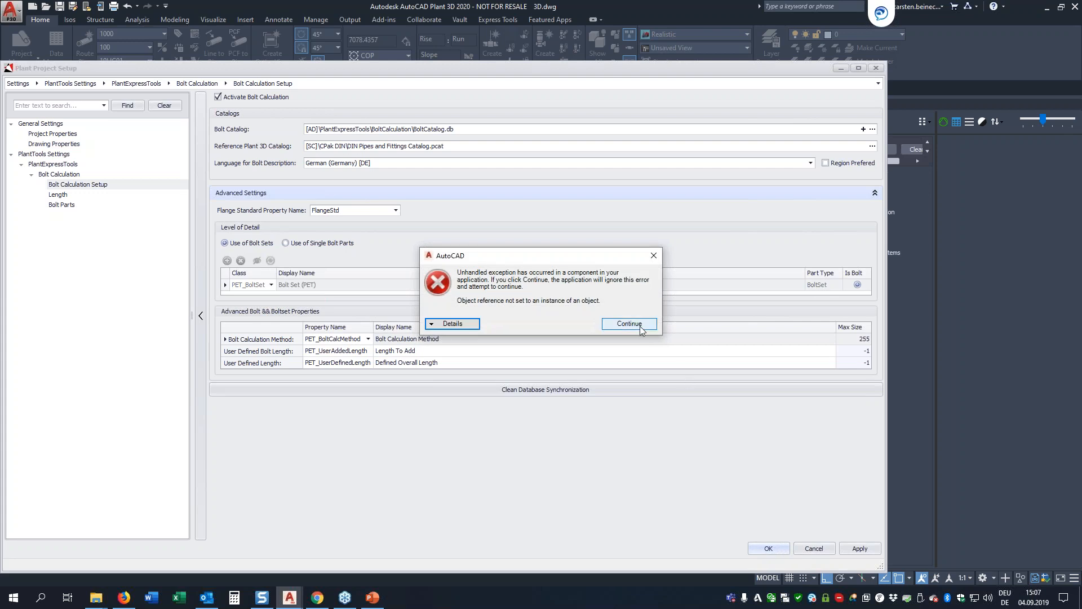
click(639, 325)
click(769, 549)
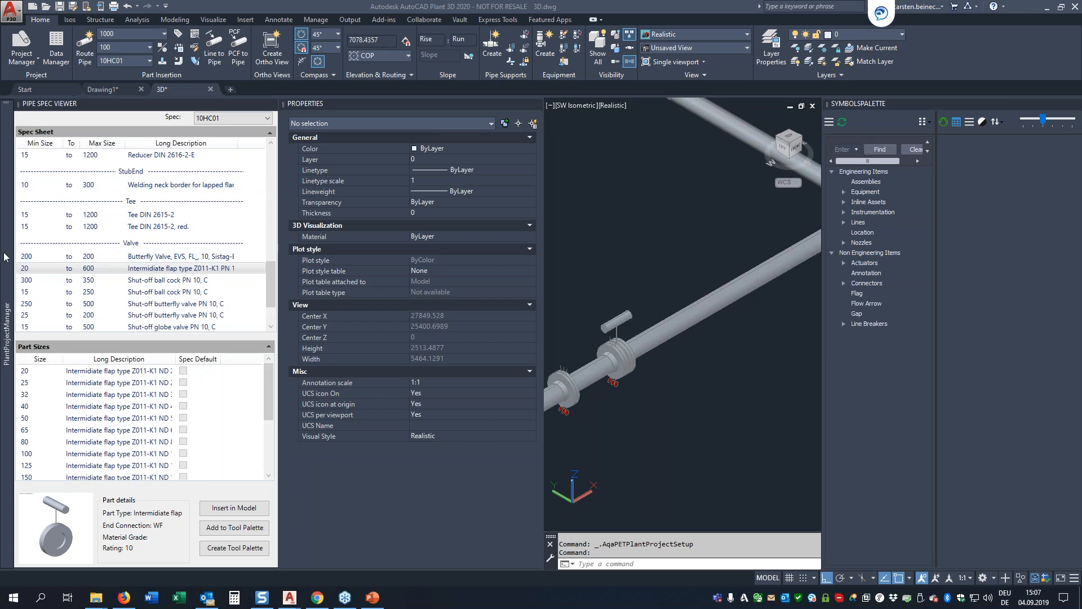
Step: Update the bolt calculation of the 3D drawing for pipe line 1000 and view the fastener symbols at the flange joint up close
mouse_move(7, 254)
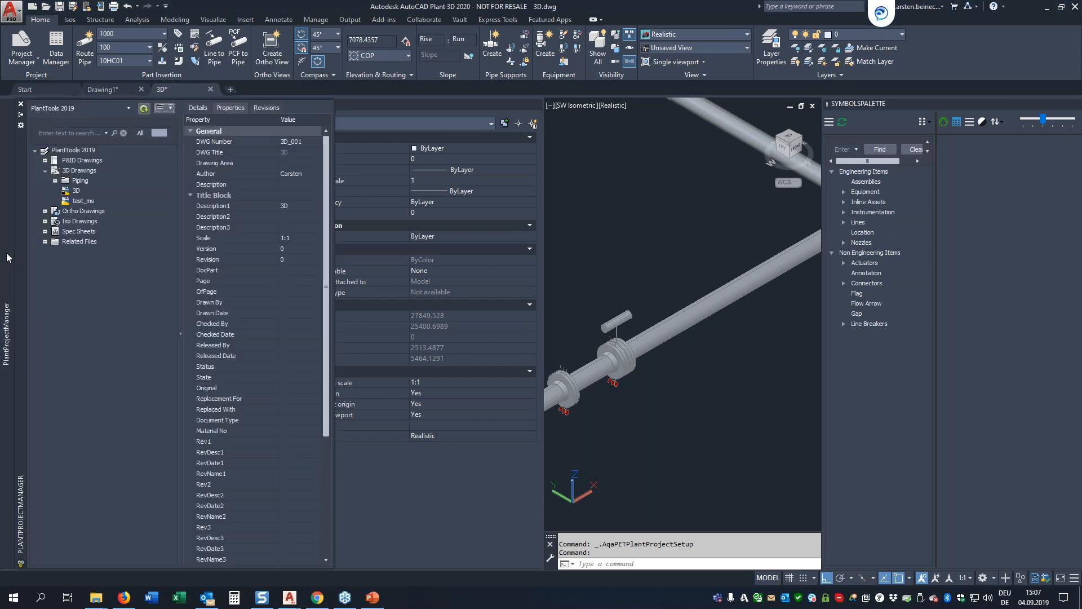
right_click(75, 194)
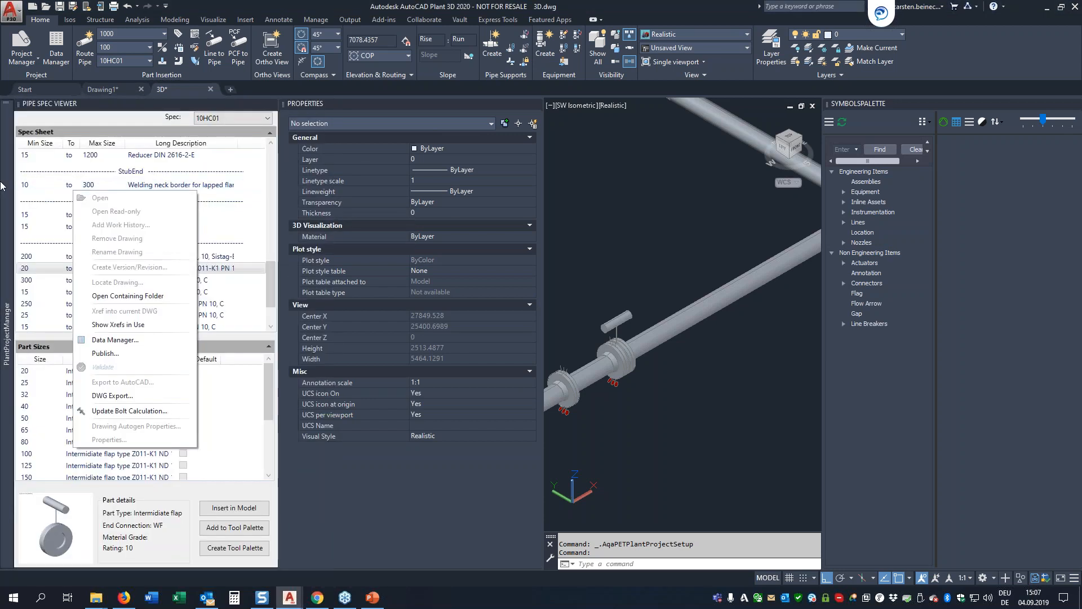
click(11, 181)
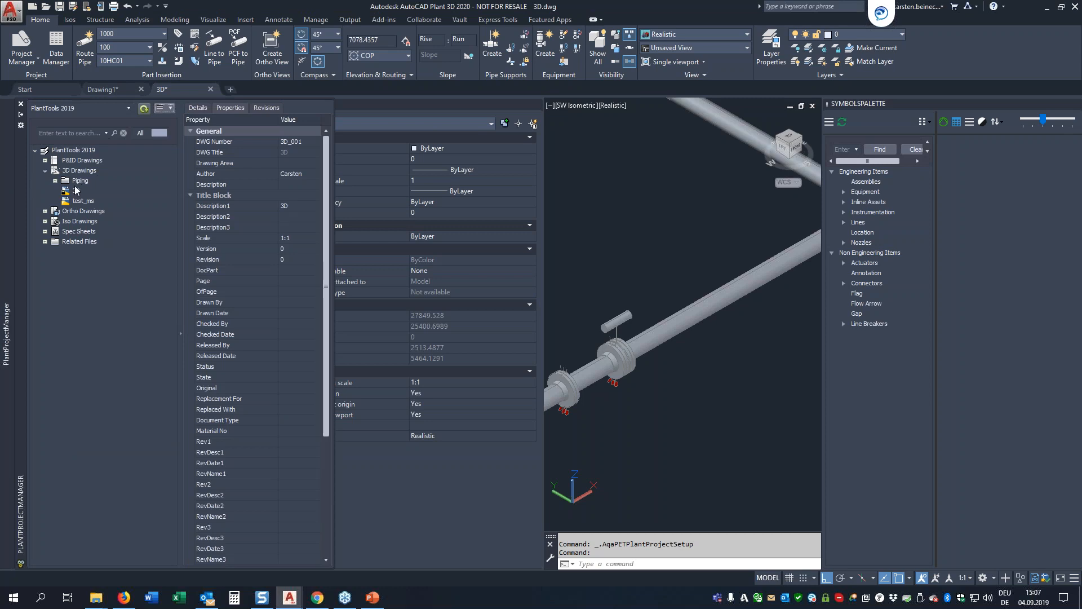
right_click(77, 192)
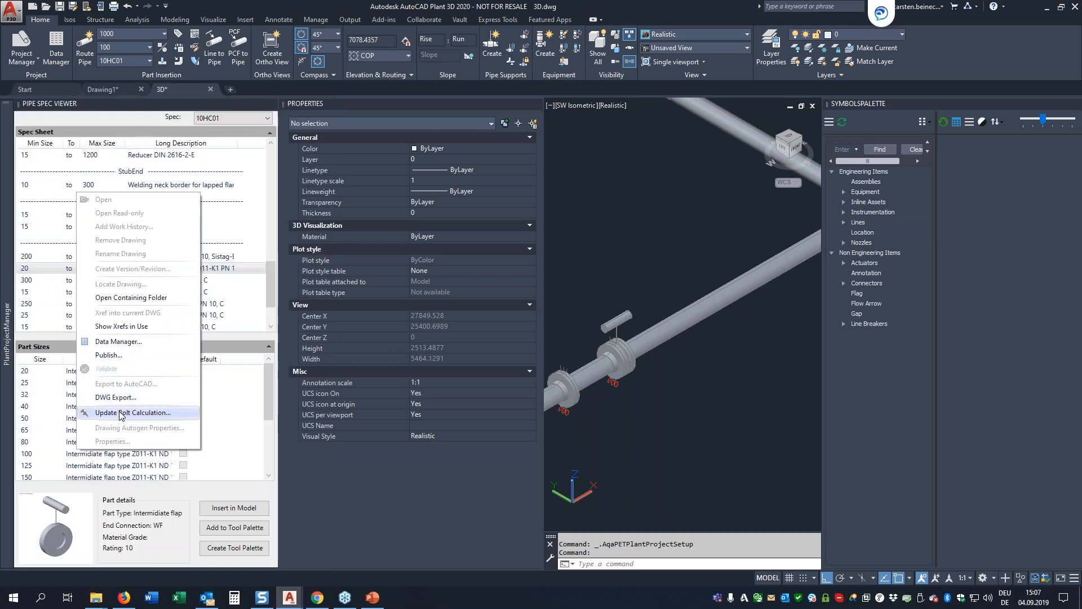
click(122, 412)
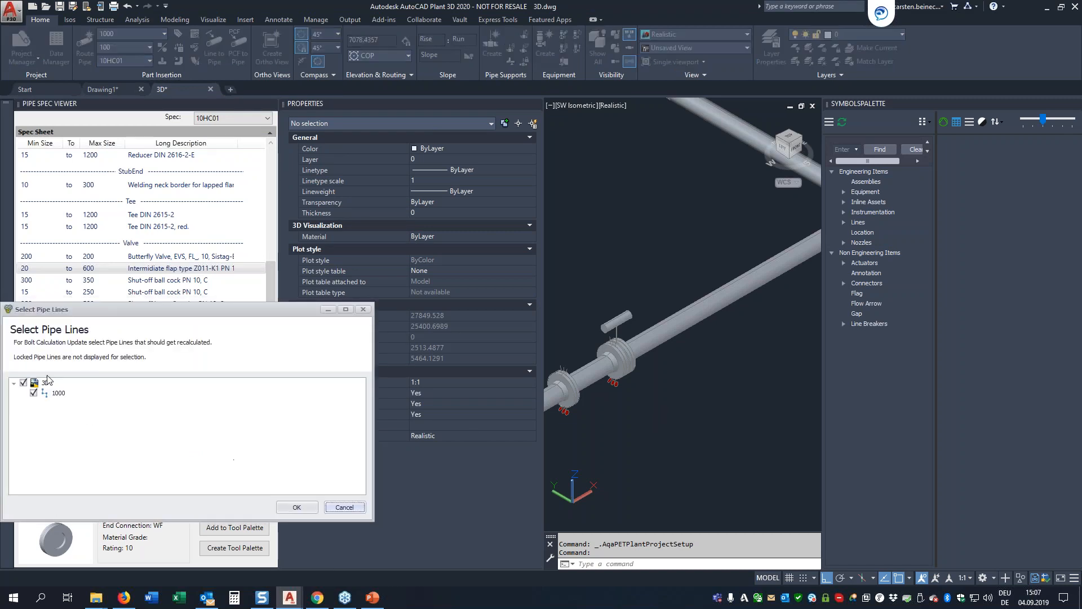
click(304, 510)
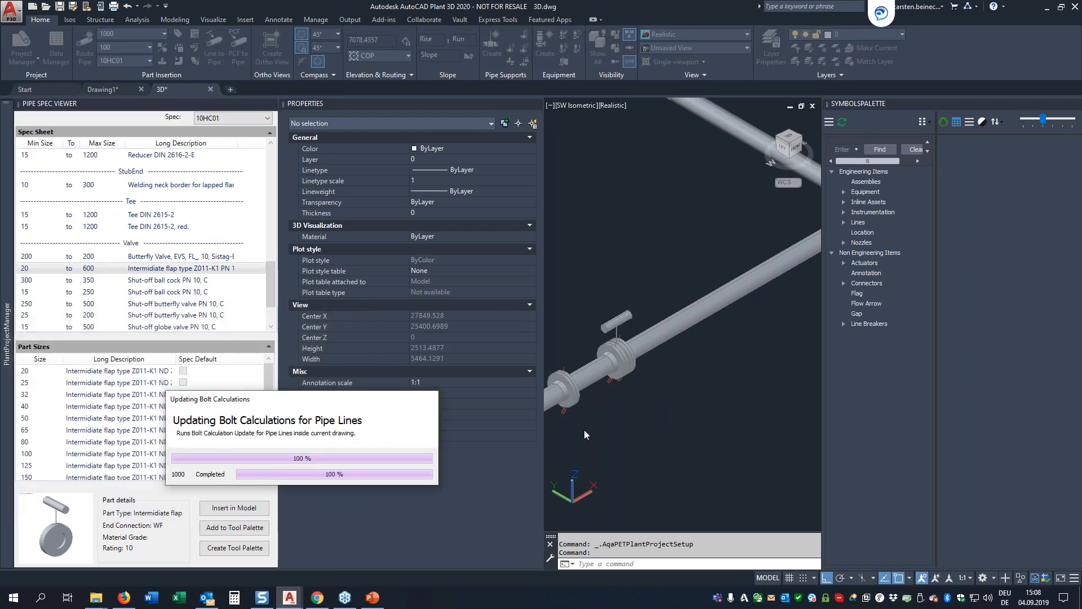
middle_drag(565, 434, 743, 342)
scroll(733, 344, up, 5)
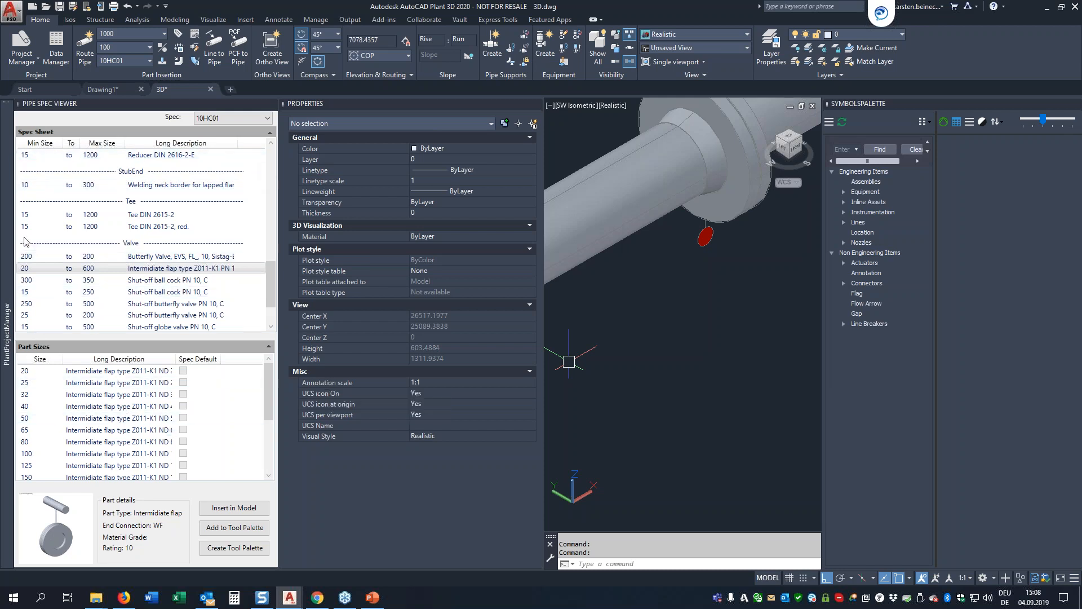
Step: Close the 3D drawing
mouse_move(13, 246)
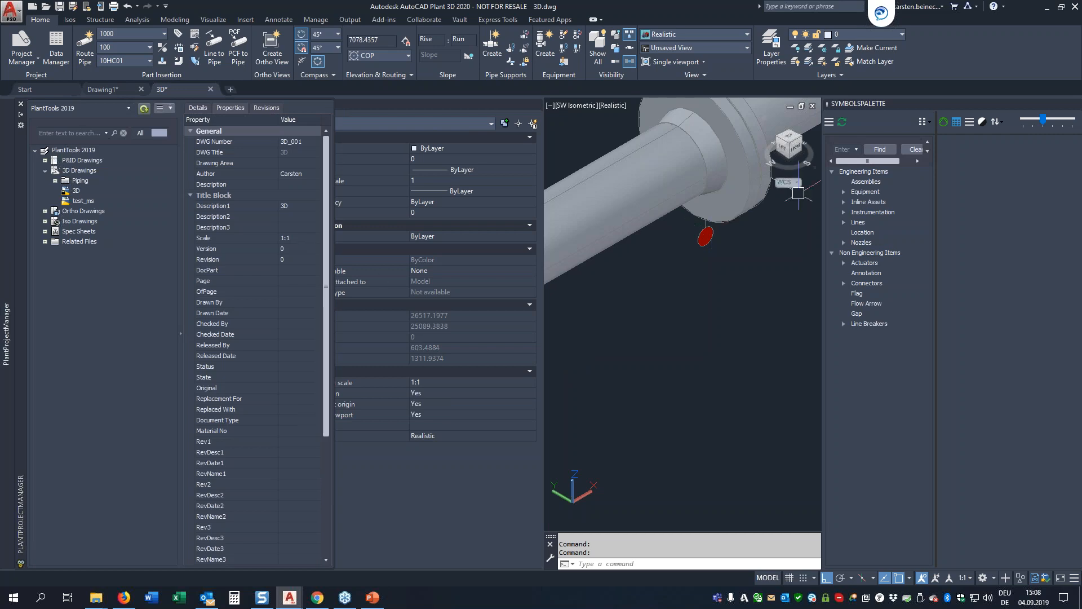
click(209, 88)
click(563, 328)
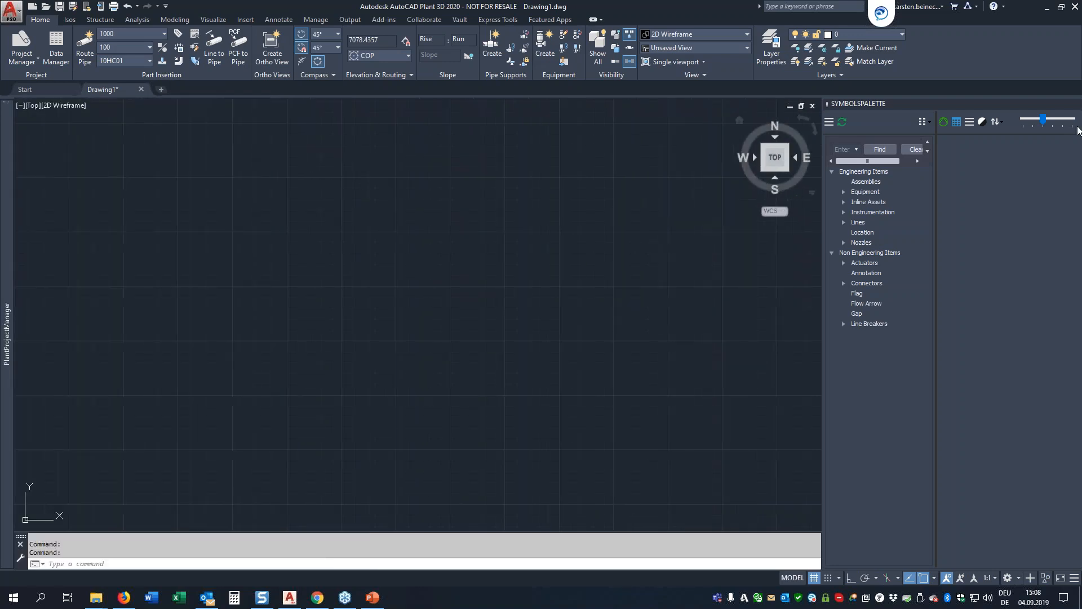
Step: Close the Symbols palette and dock the PlantProjectManager permanently beside the drawing area
click(1081, 151)
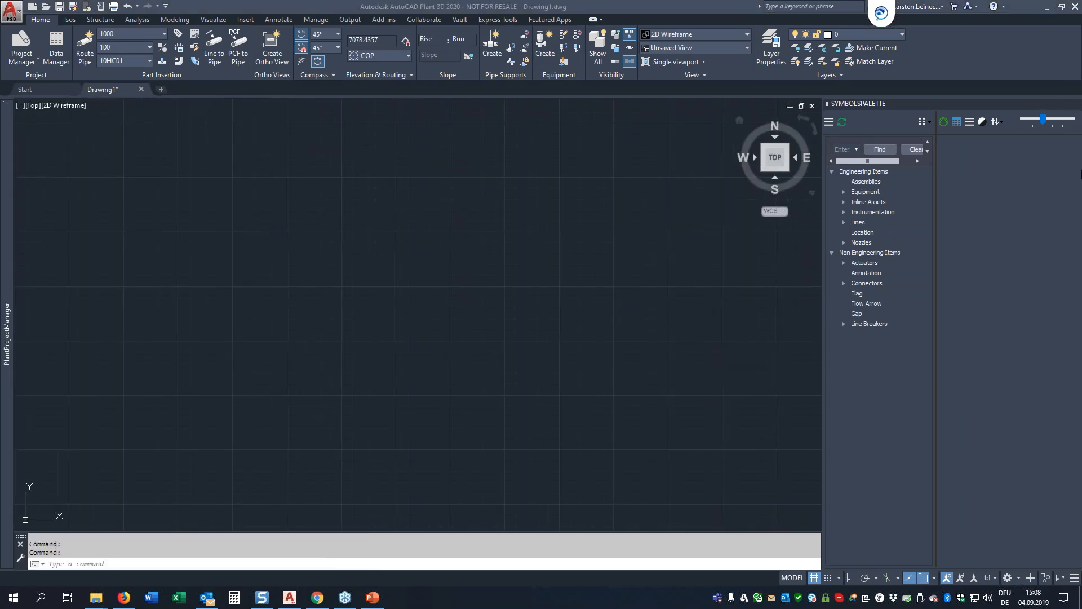
click(1078, 110)
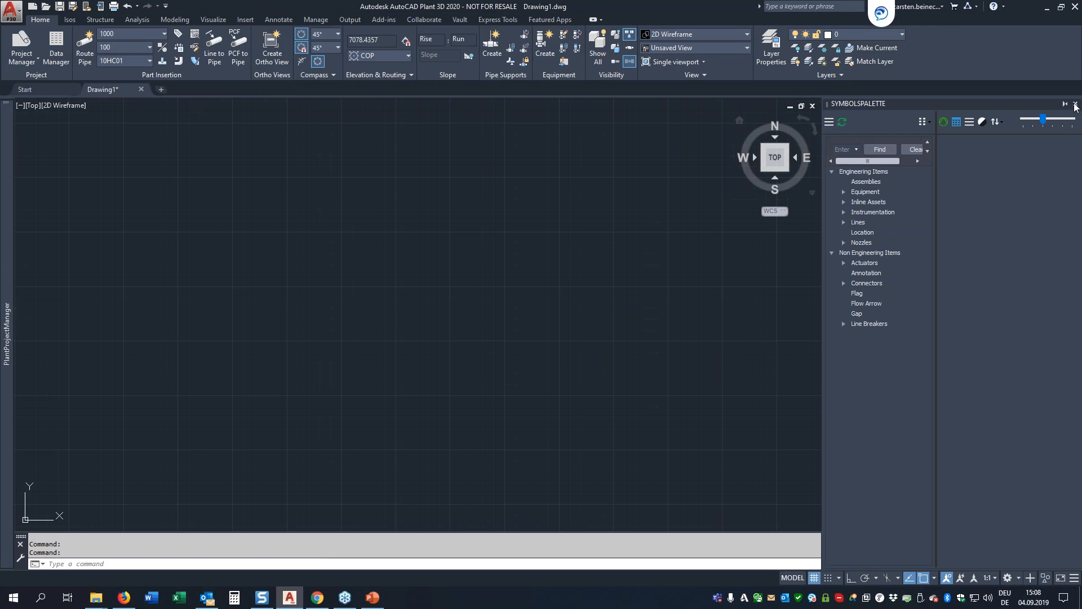
click(1076, 106)
mouse_move(8, 165)
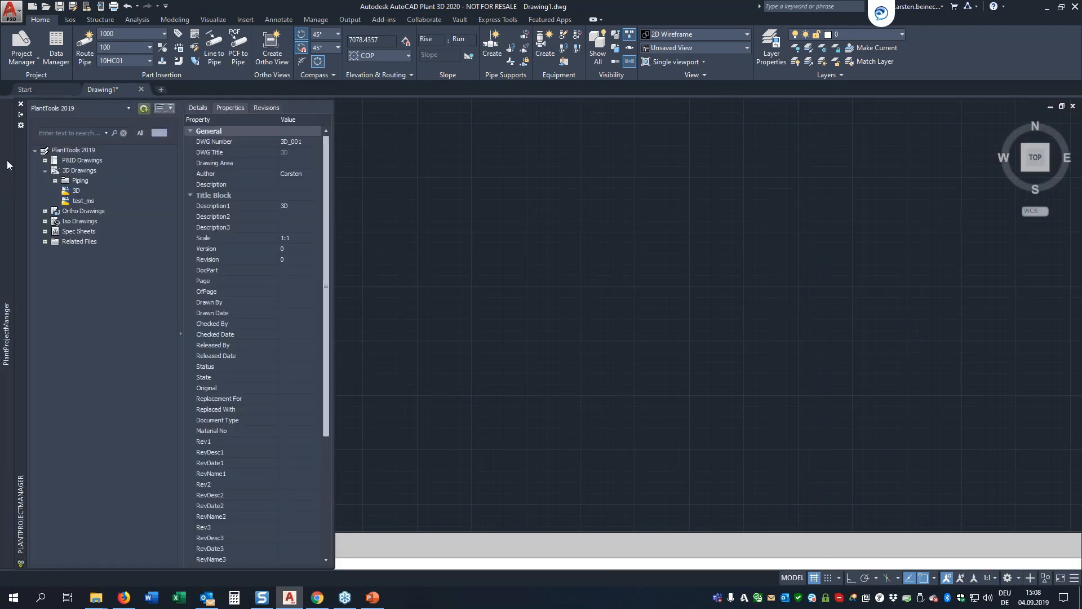
click(21, 114)
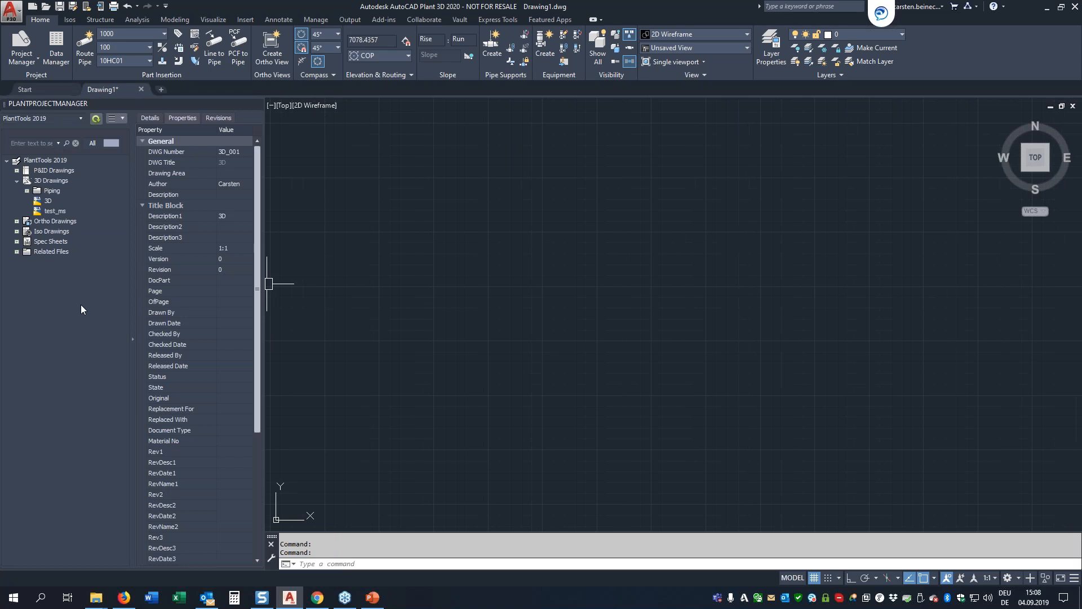
Step: Review the commands offered for the whole PlantTools 2019 project, including the project-wide bolt calculation update
click(40, 160)
right_click(39, 164)
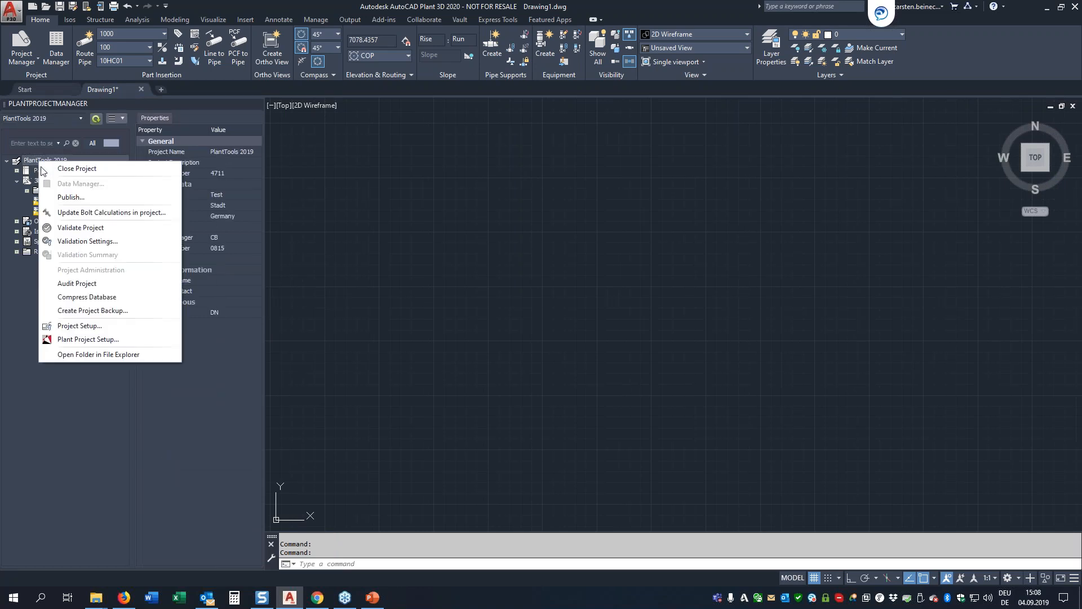
click(80, 370)
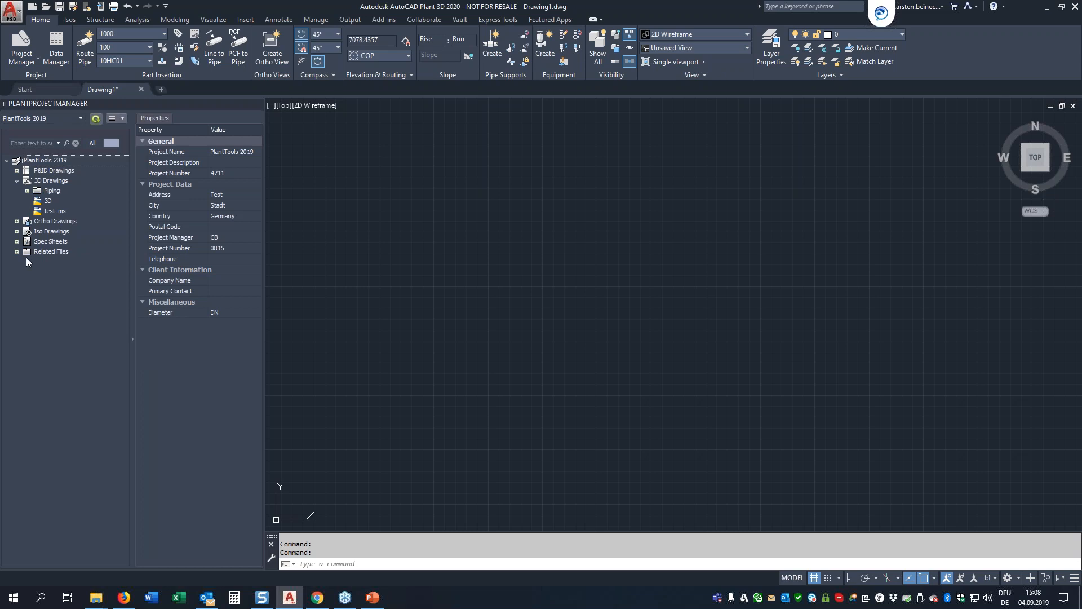
Step: Collapse the 3D Drawings node and enable the CRB category in the project manager's Categories Settings
click(16, 180)
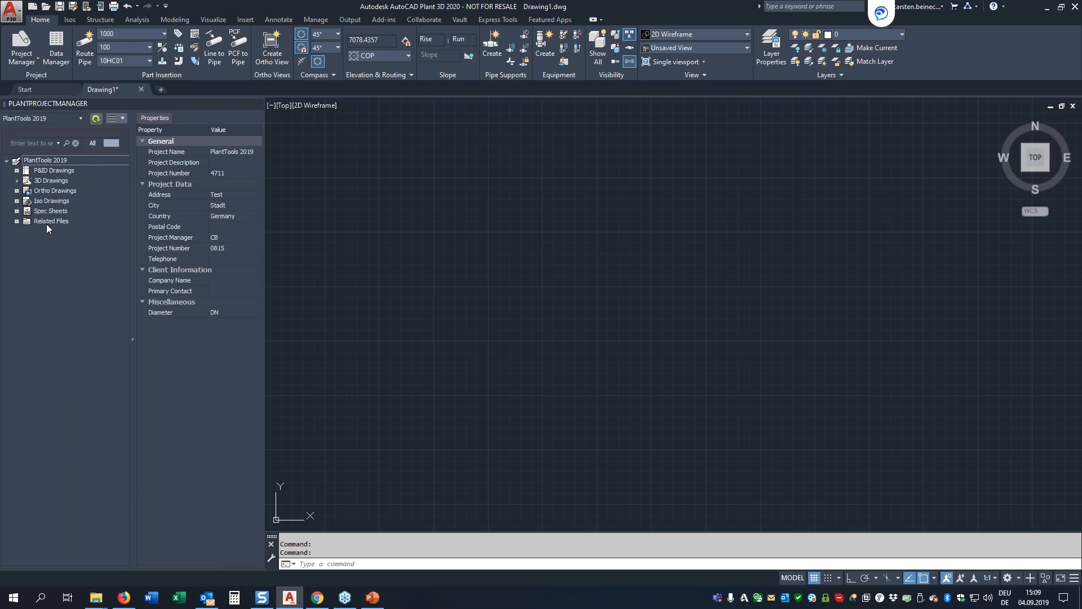
click(114, 118)
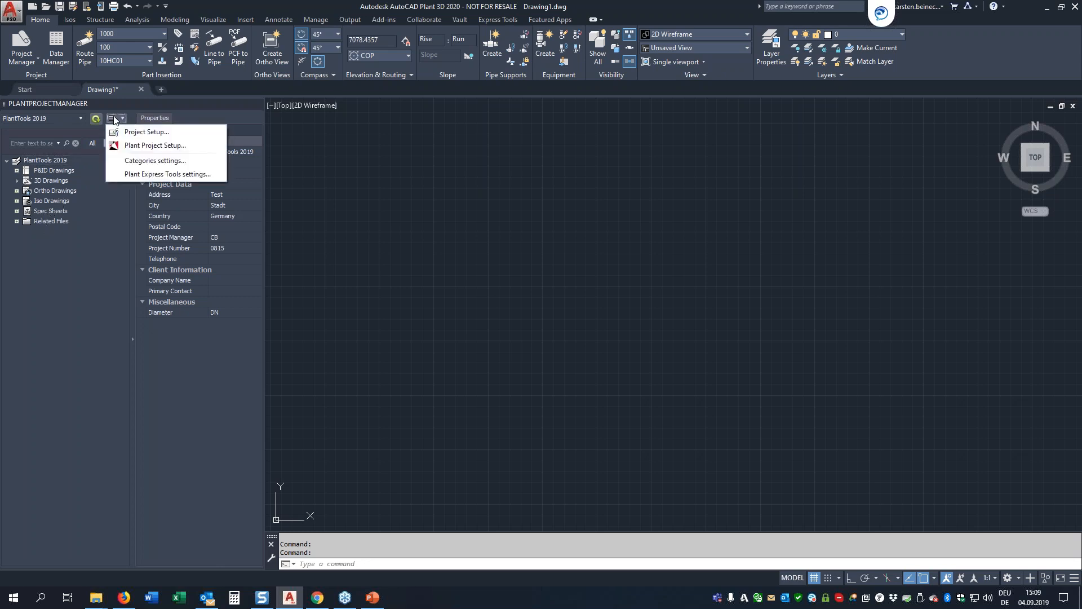
click(132, 160)
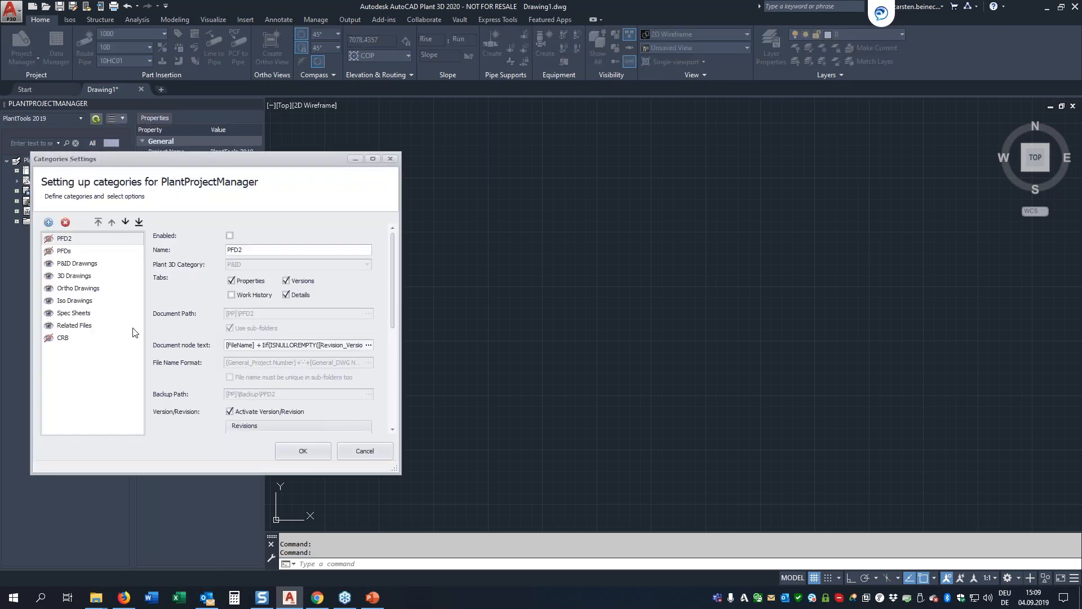
click(62, 338)
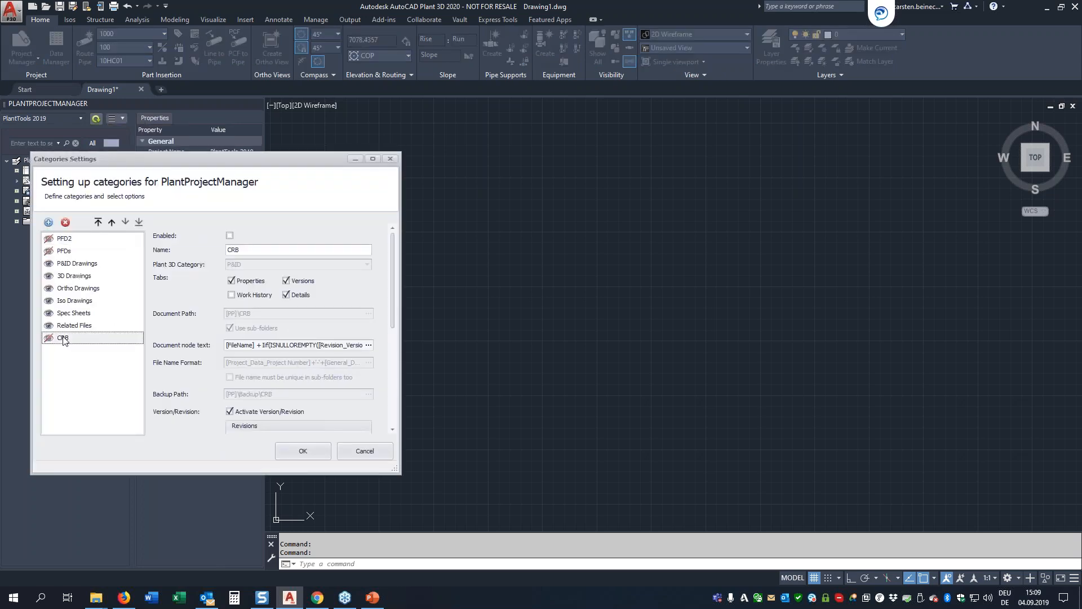
click(229, 236)
drag(120, 162, 261, 169)
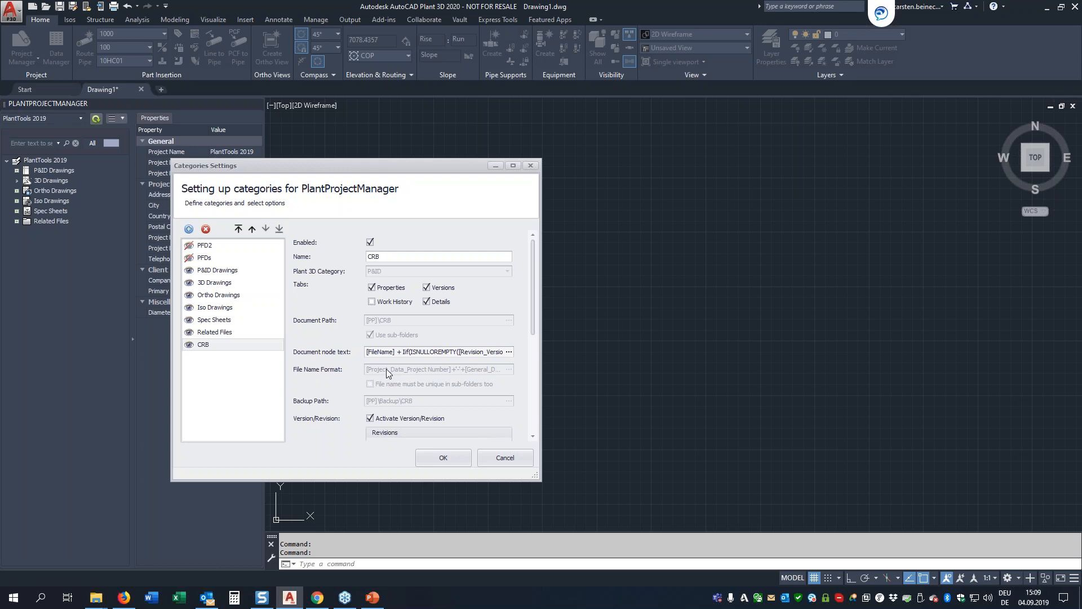
drag(533, 316, 530, 426)
click(435, 458)
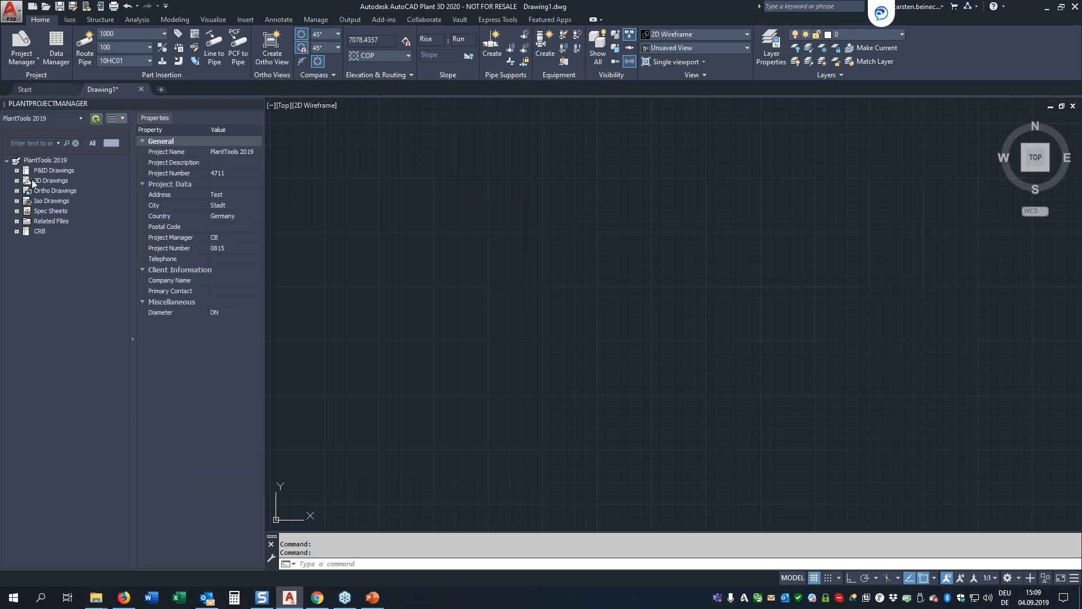
Step: Start a new drawing in the CRB category and give it the DWG number 1234
click(17, 231)
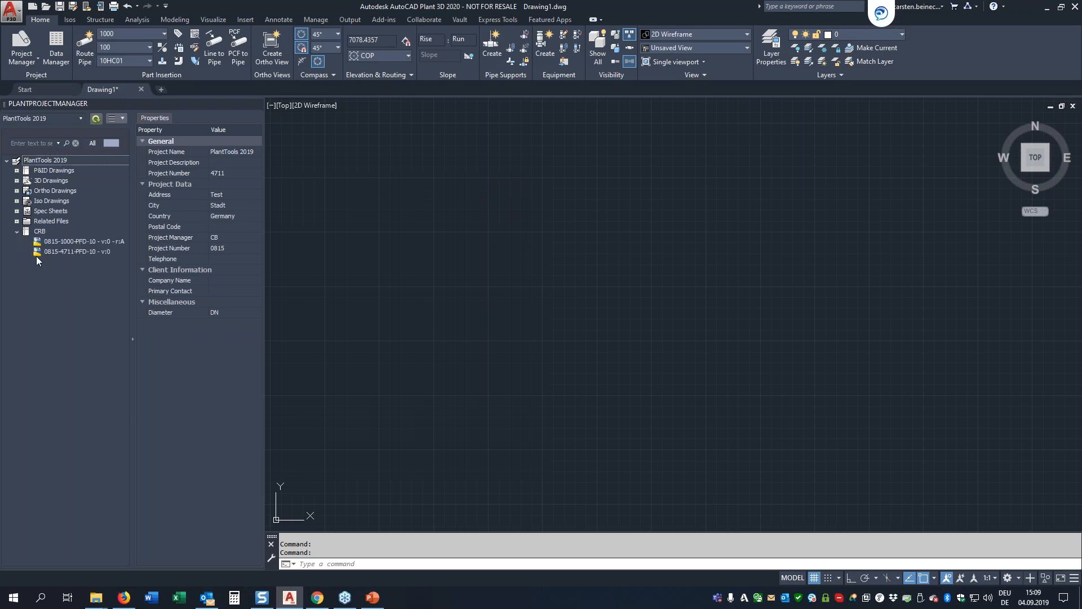
right_click(37, 231)
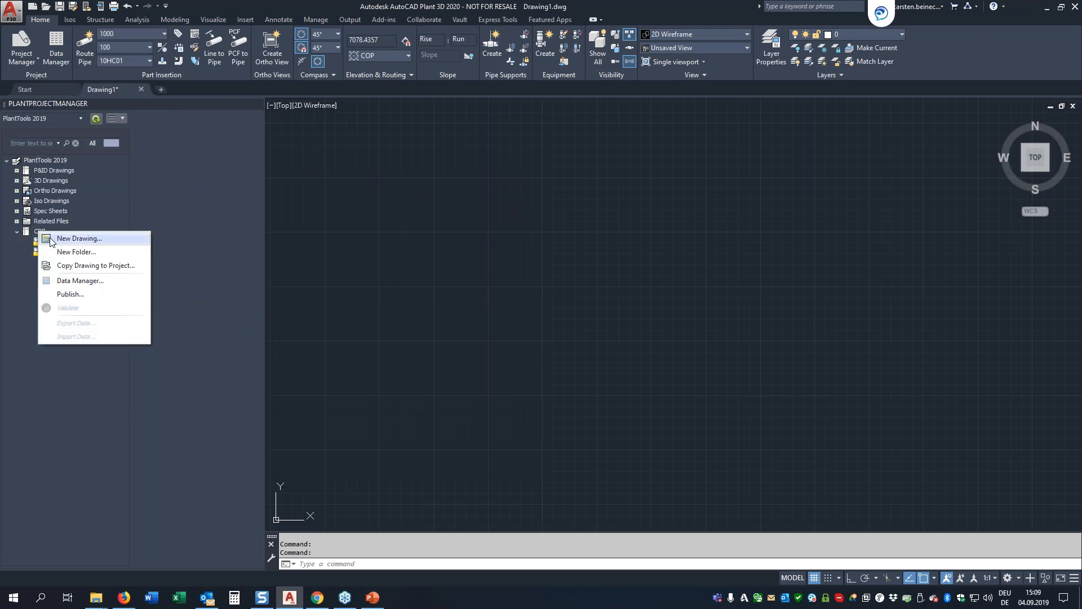
click(50, 240)
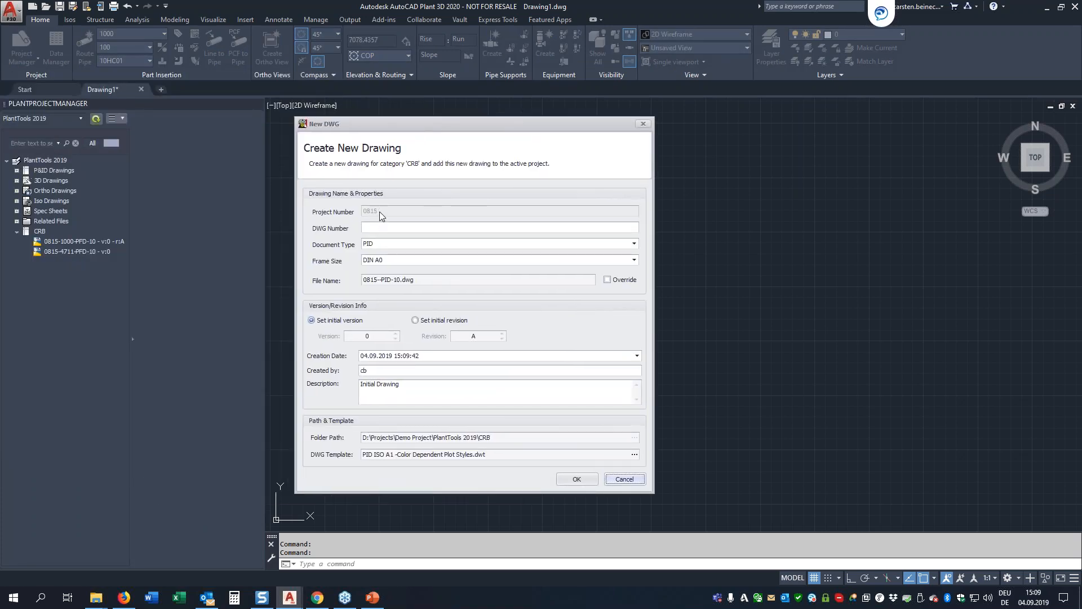
click(375, 229)
text(1234)
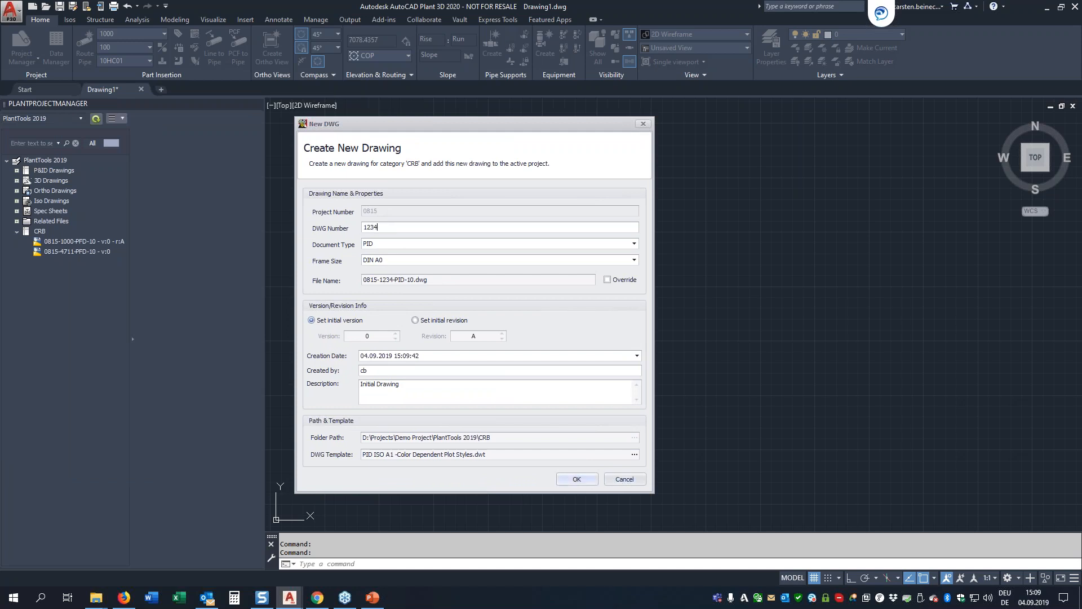
Step: Set the document type to PID and the frame size to DIN A2, and create the drawing
click(634, 243)
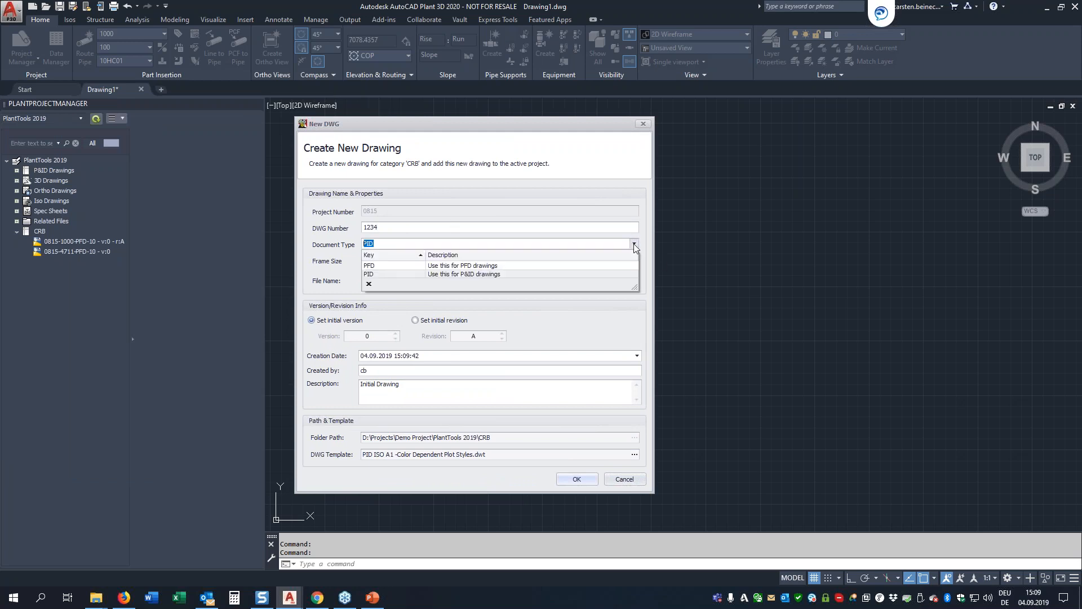
click(383, 274)
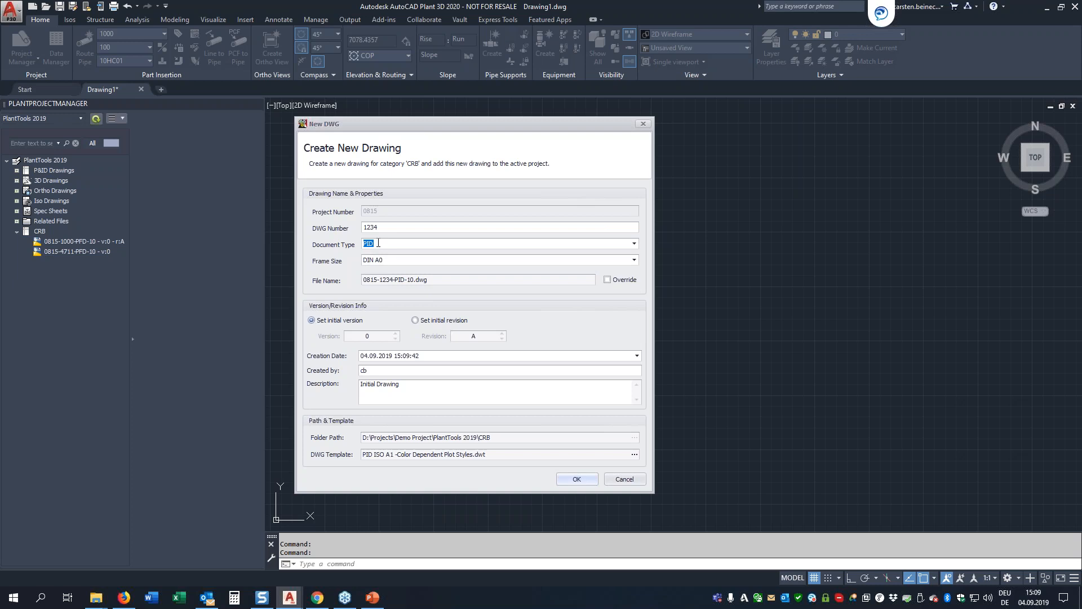
click(387, 260)
click(634, 259)
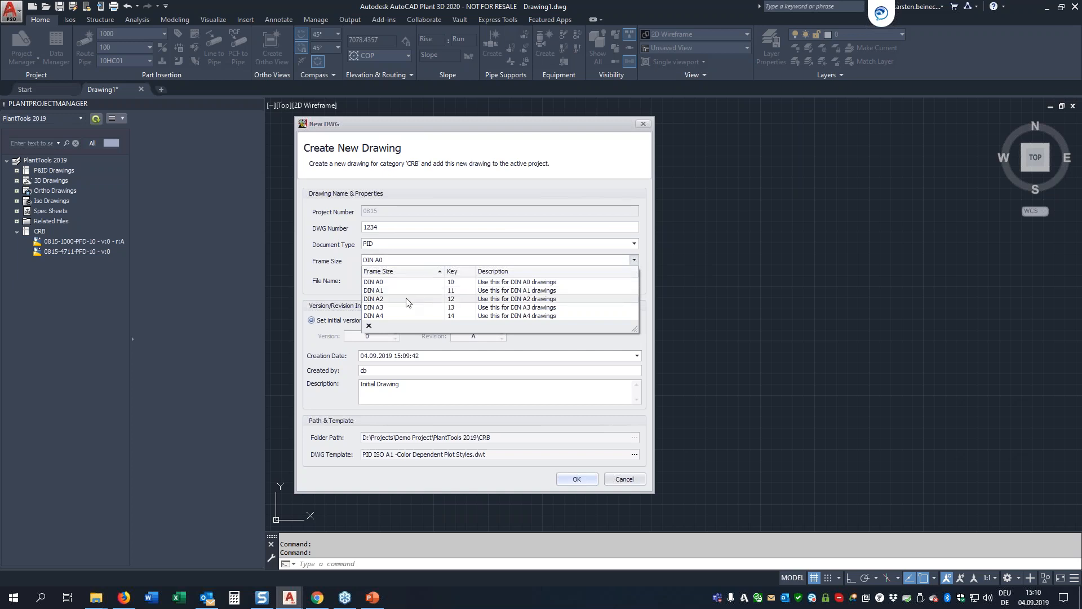
click(456, 297)
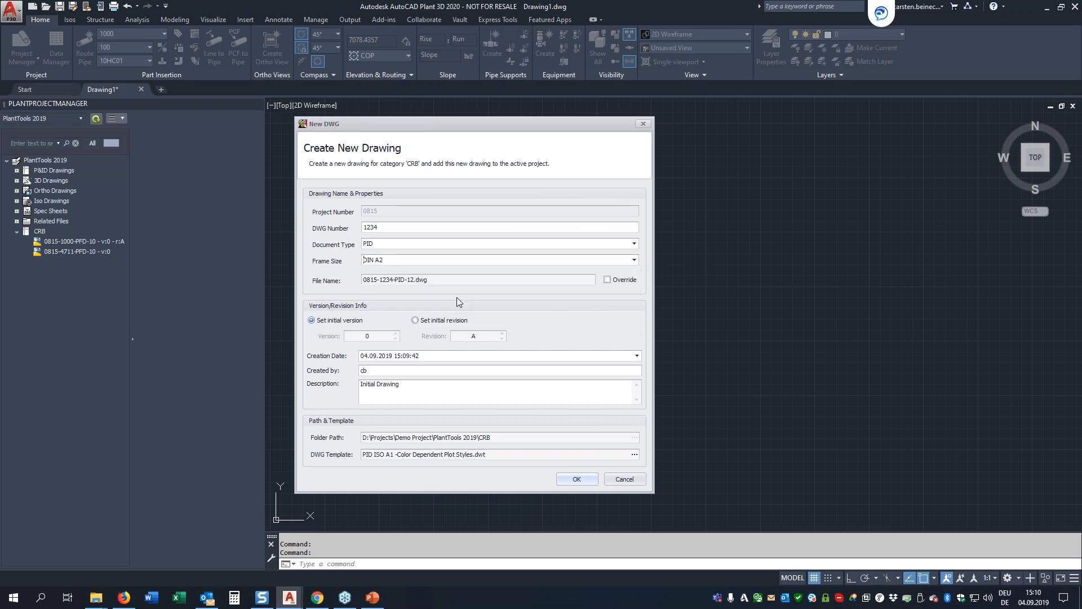
double_click(410, 280)
click(438, 280)
click(587, 479)
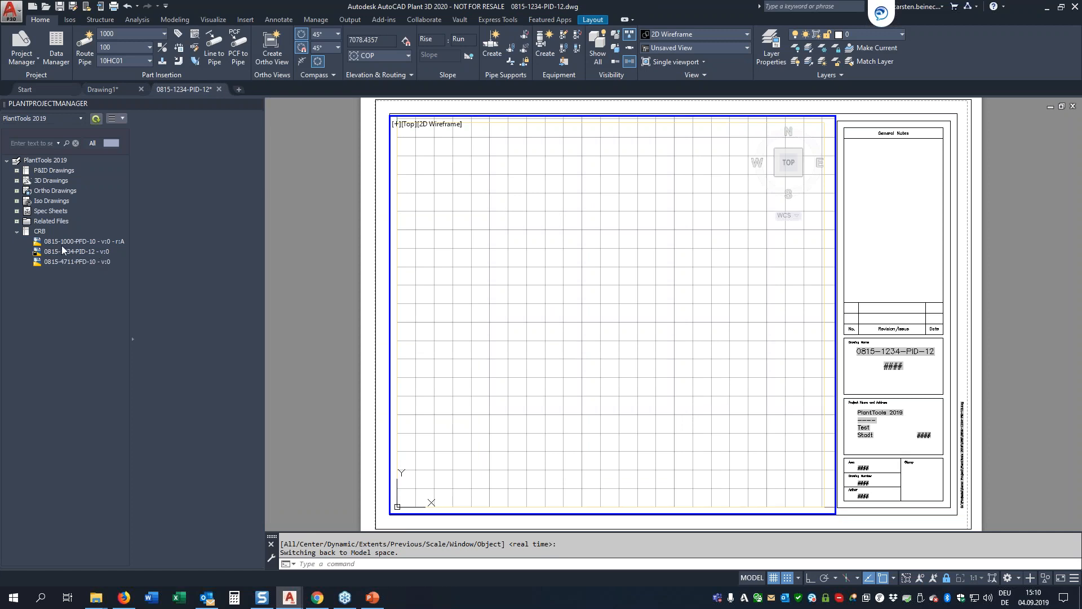
Step: Review the details, properties and revisions of the new 0815-1234-PID-12 drawing in the CRB category
mouse_move(70, 252)
click(63, 229)
click(57, 248)
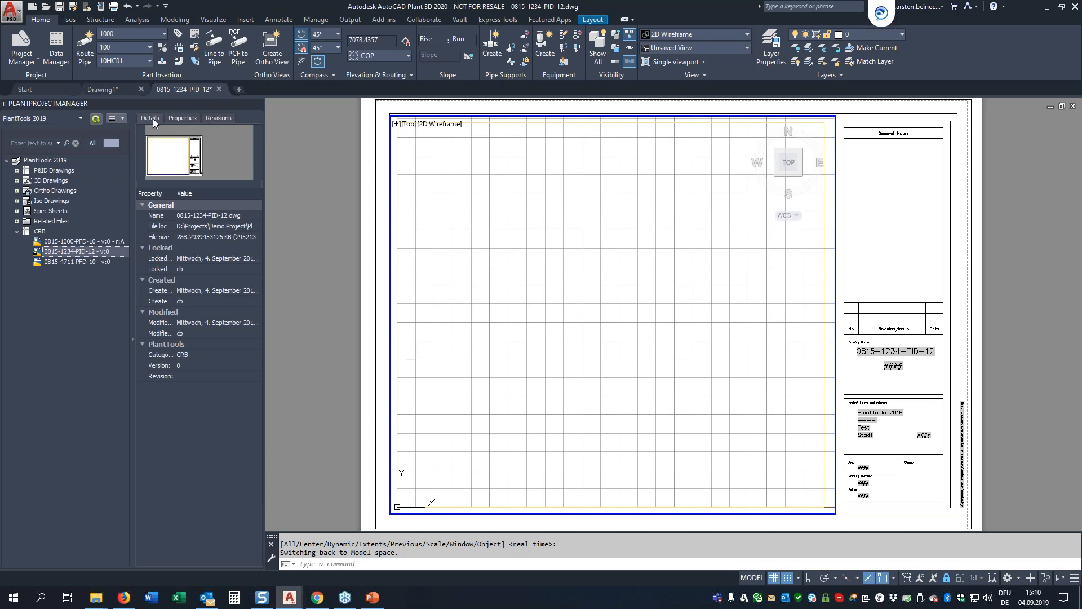
click(189, 119)
scroll(210, 327, down, 4)
scroll(213, 354, up, 5)
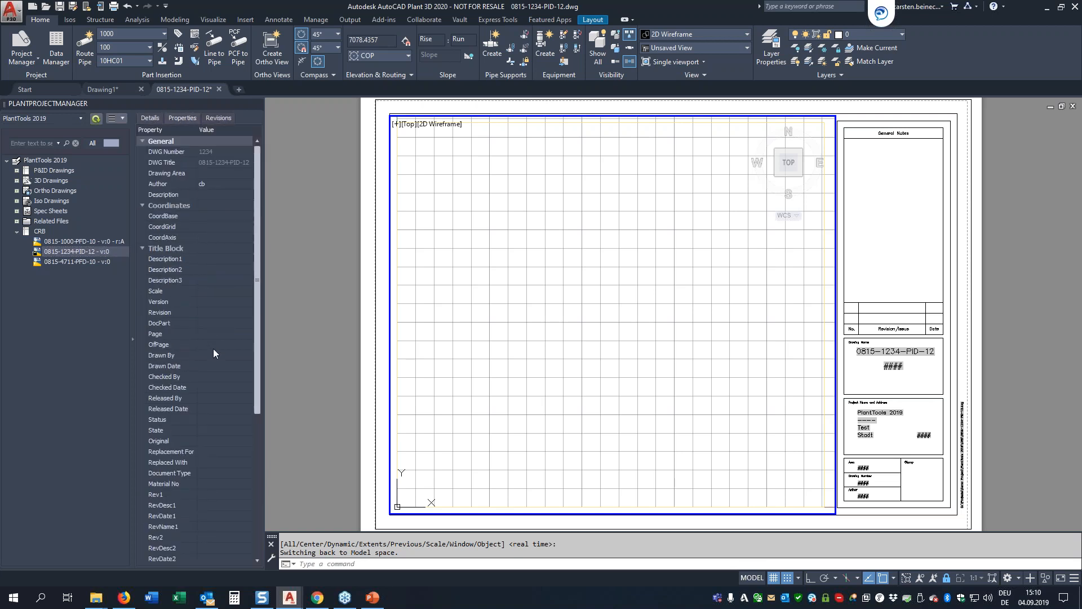
click(212, 117)
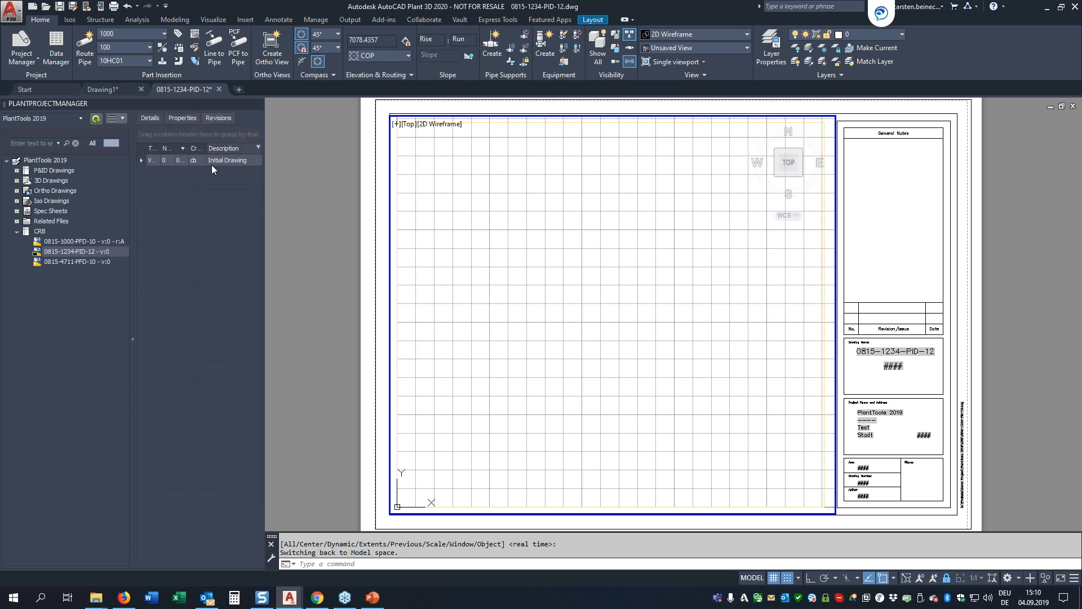
Step: Show the revisions of P&ID drawing PID 001-B and widen the project manager so the revision columns are readable
click(16, 171)
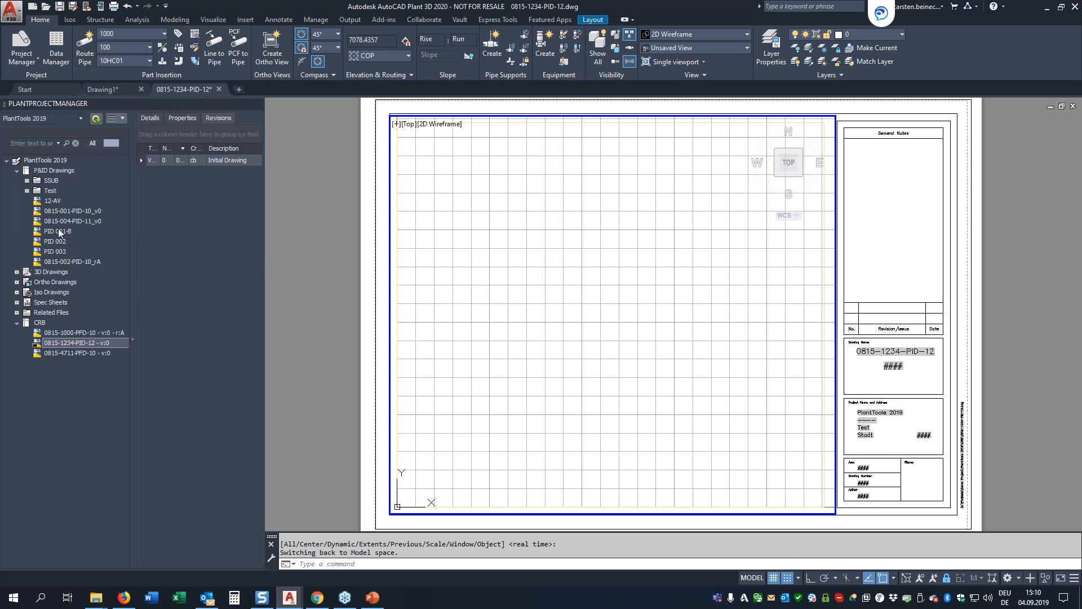
click(58, 230)
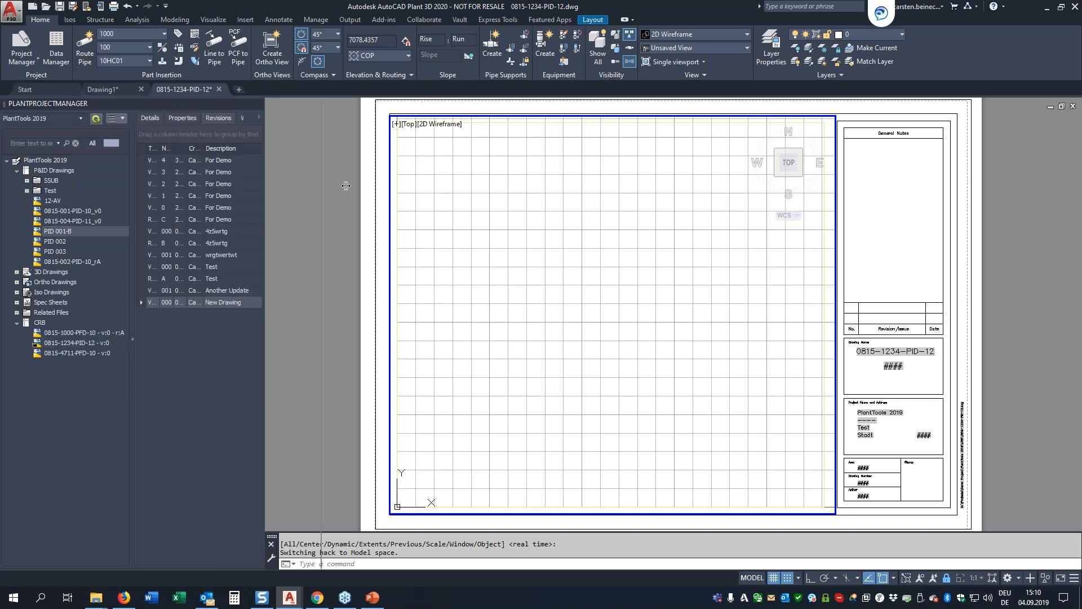
drag(268, 178, 430, 186)
drag(213, 220, 146, 226)
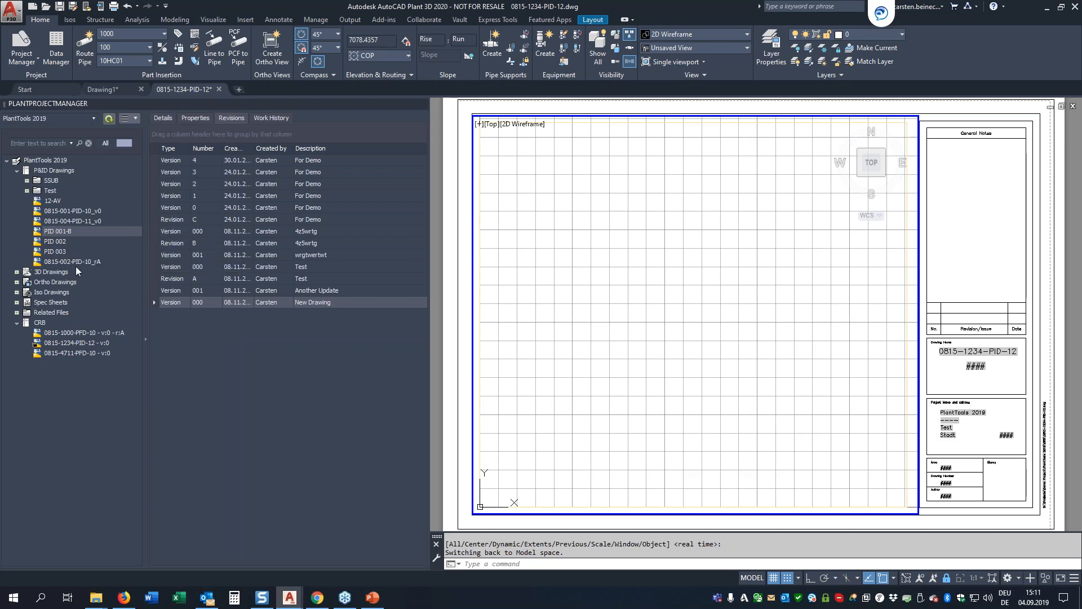
Step: Examine the version and revision creation options for PID 001-B without creating one, and view the drawing's work history
right_click(63, 232)
click(90, 308)
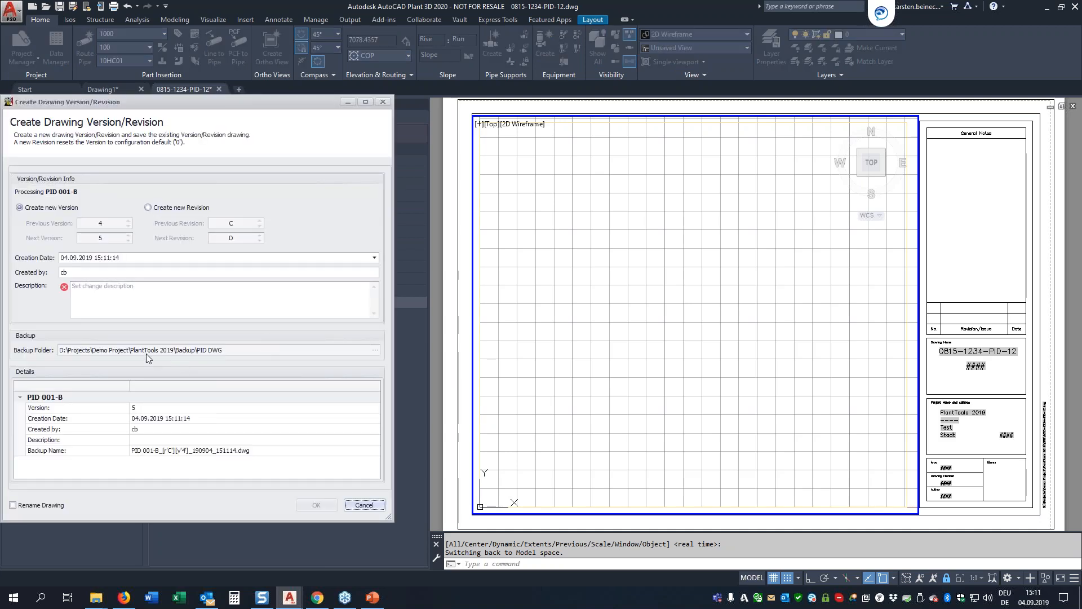
click(360, 503)
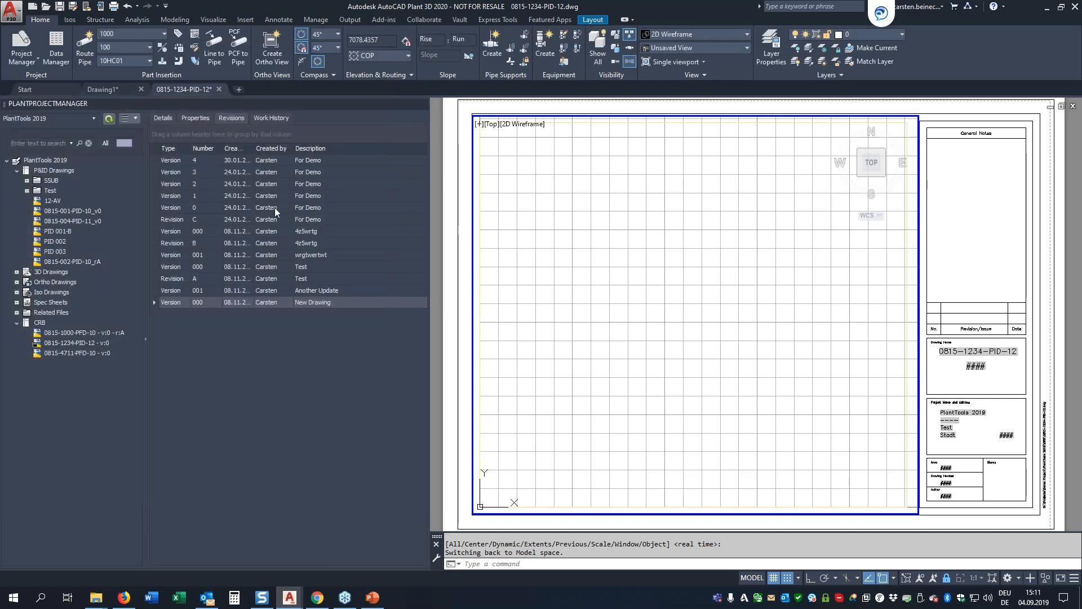
click(272, 118)
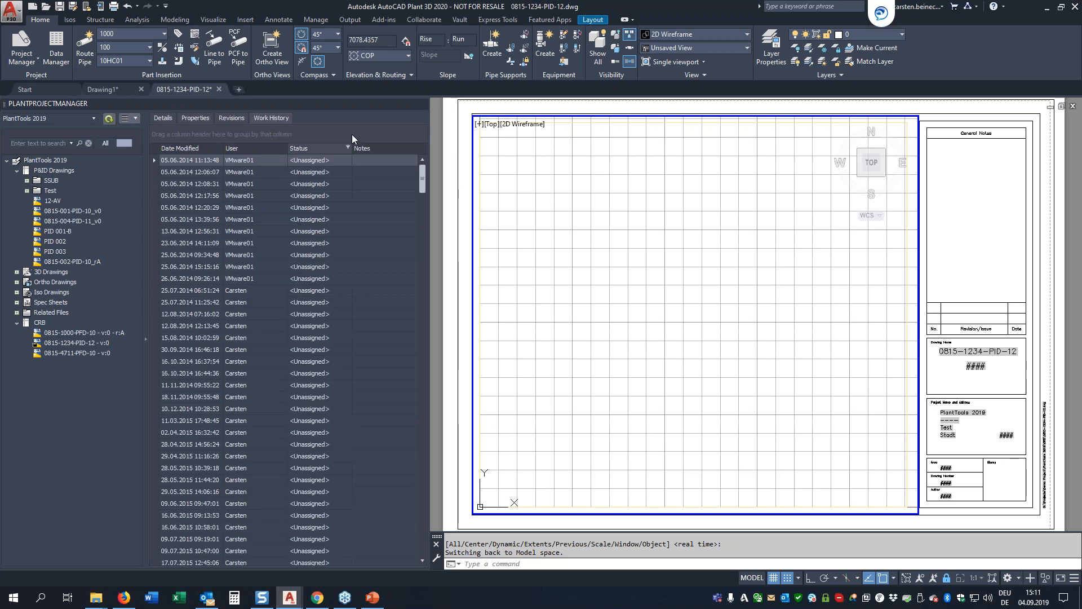
Step: Set the Primary Contact in the PlantTools 2019 project properties to Me
click(51, 159)
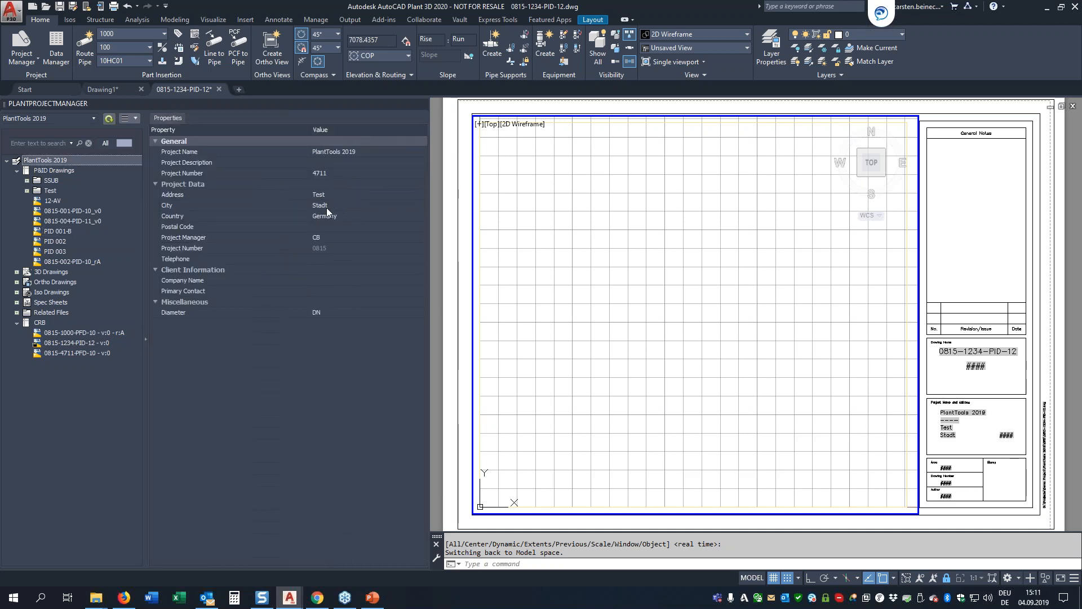
click(328, 292)
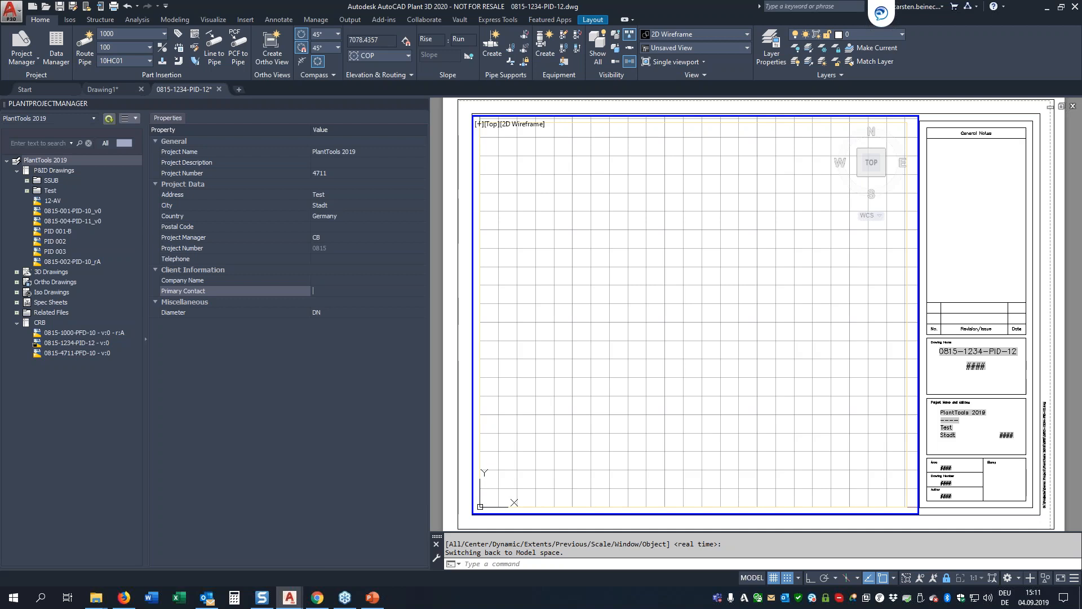
text(Me)
key(Return)
click(322, 281)
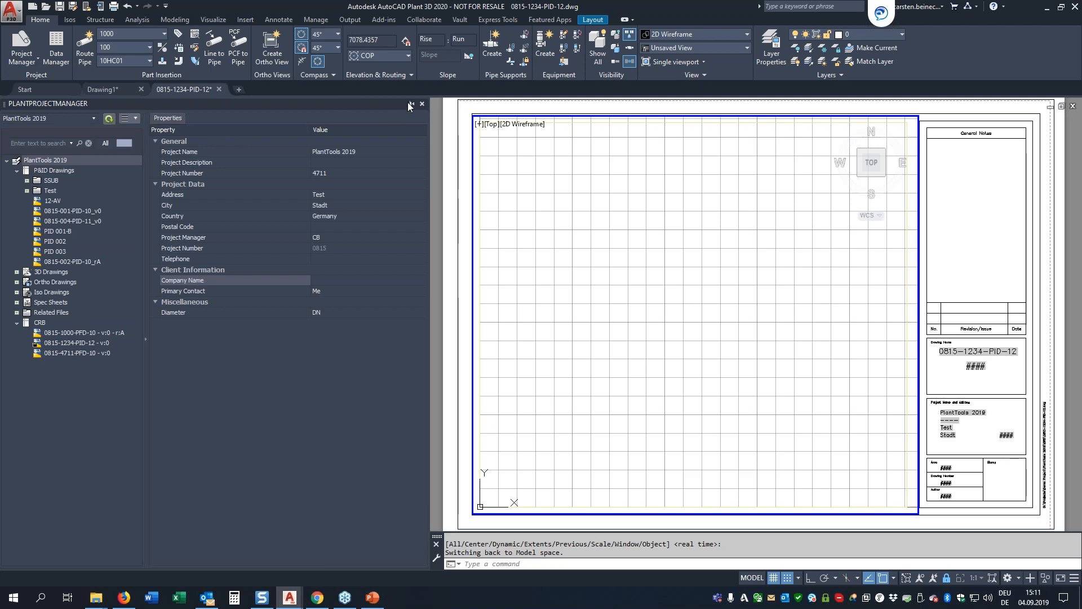
Step: Auto-hide the project manager and close the 0815-1234-PID-12 drawing
click(411, 106)
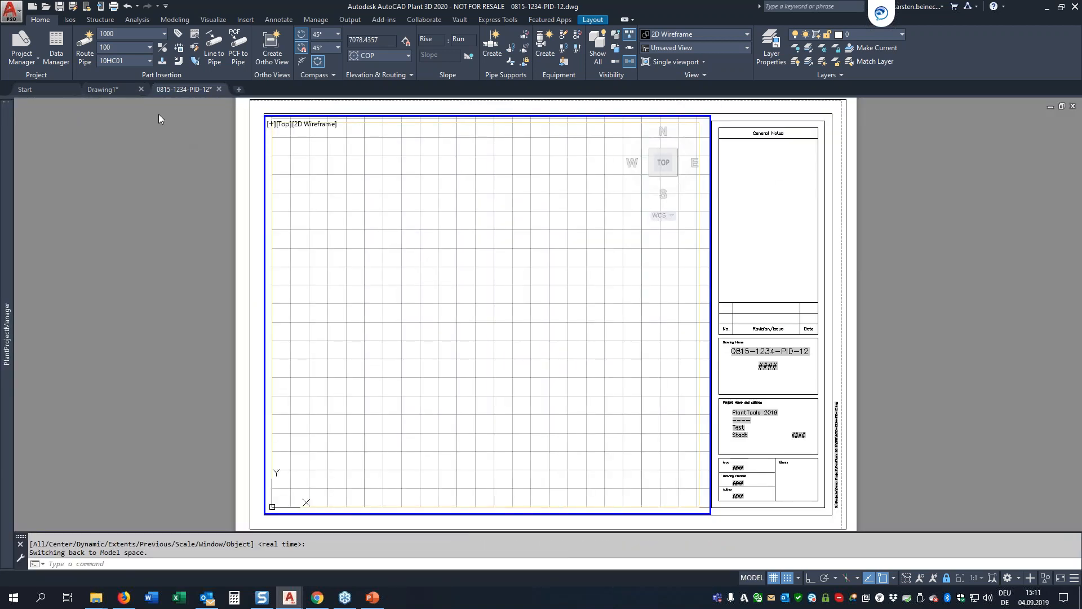
click(219, 89)
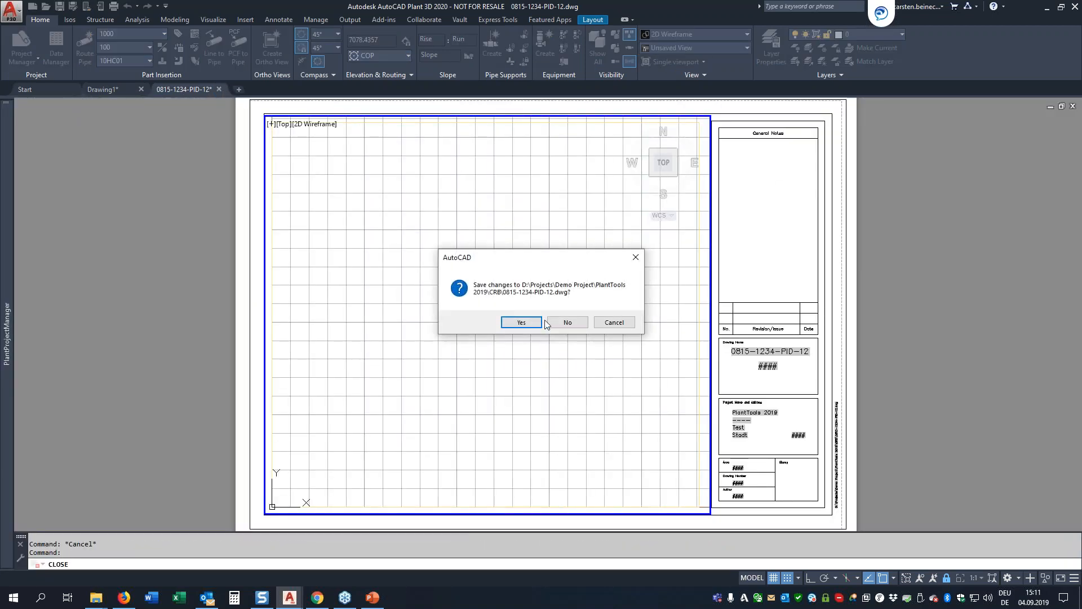
key(Escape)
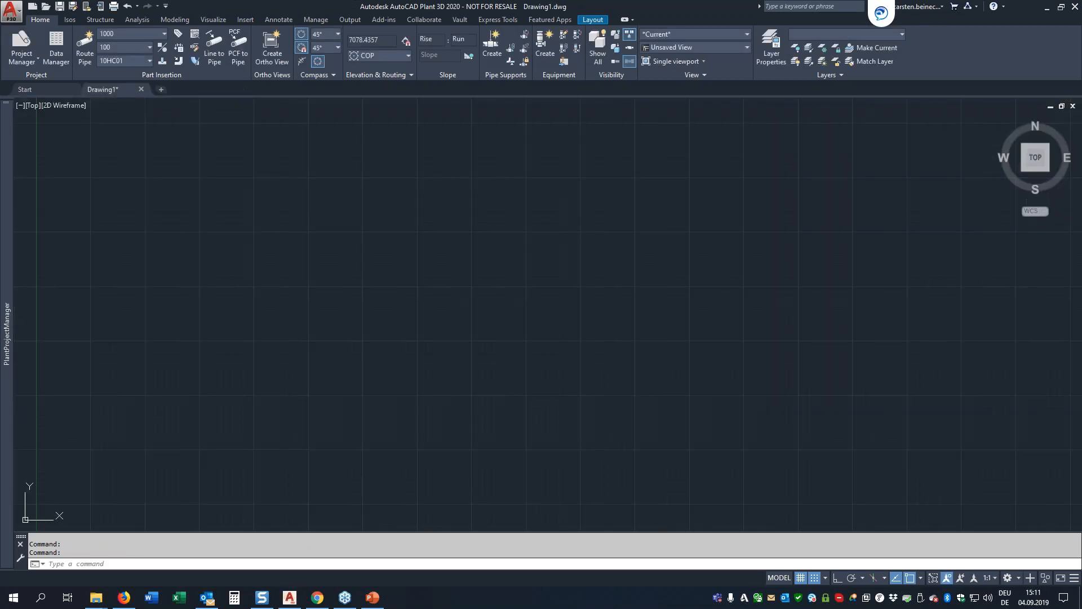
Step: Open the P&ID drawing PID 001-B from the project and bring its whole sheet into view
mouse_move(10, 274)
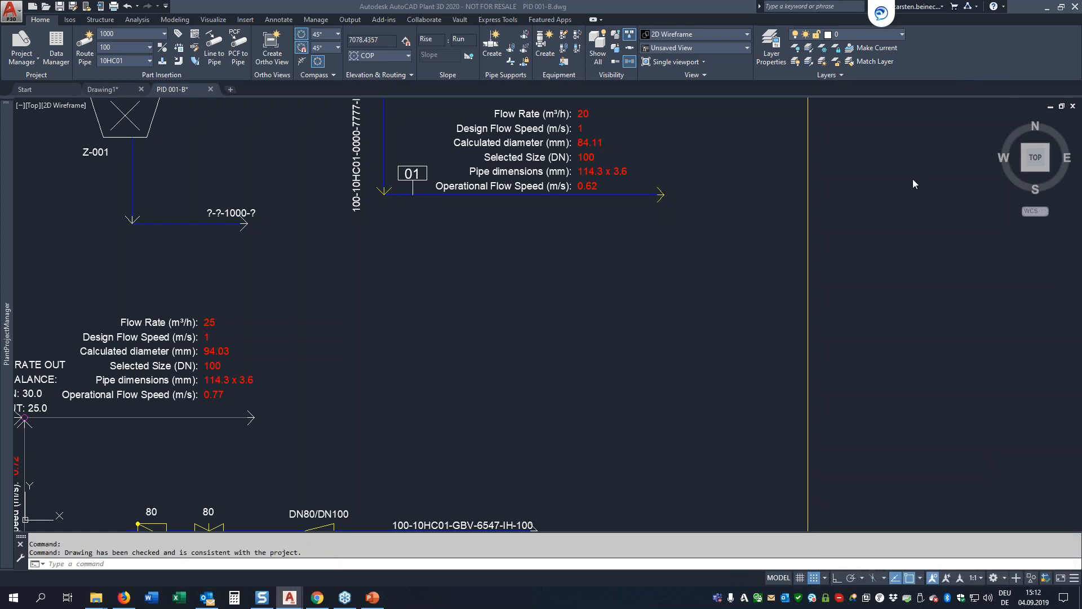
scroll(716, 304, down, 10)
scroll(650, 304, up, 2)
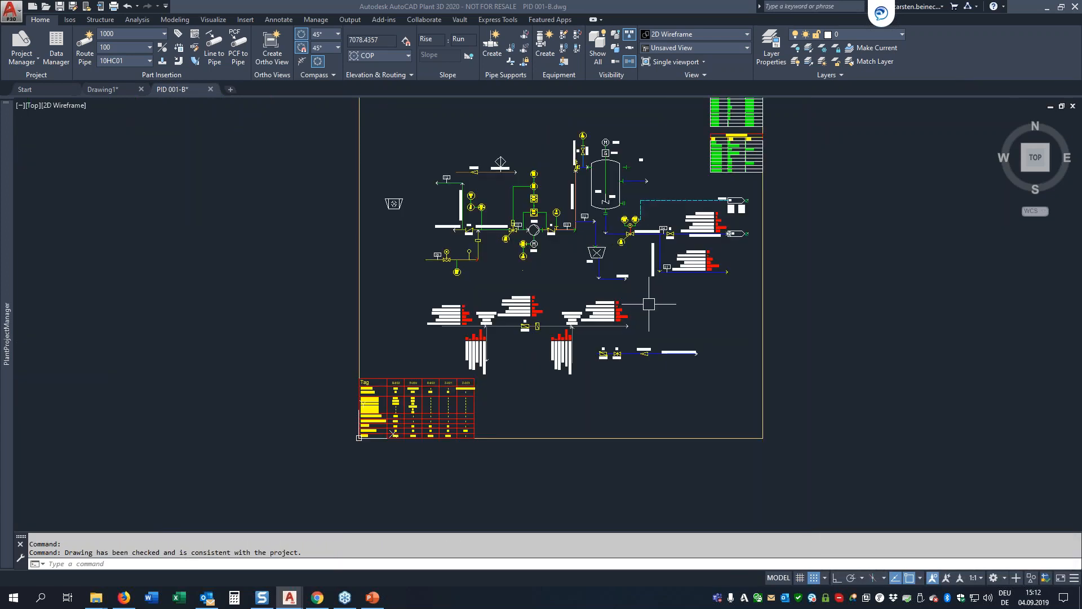
middle_drag(622, 277, 636, 322)
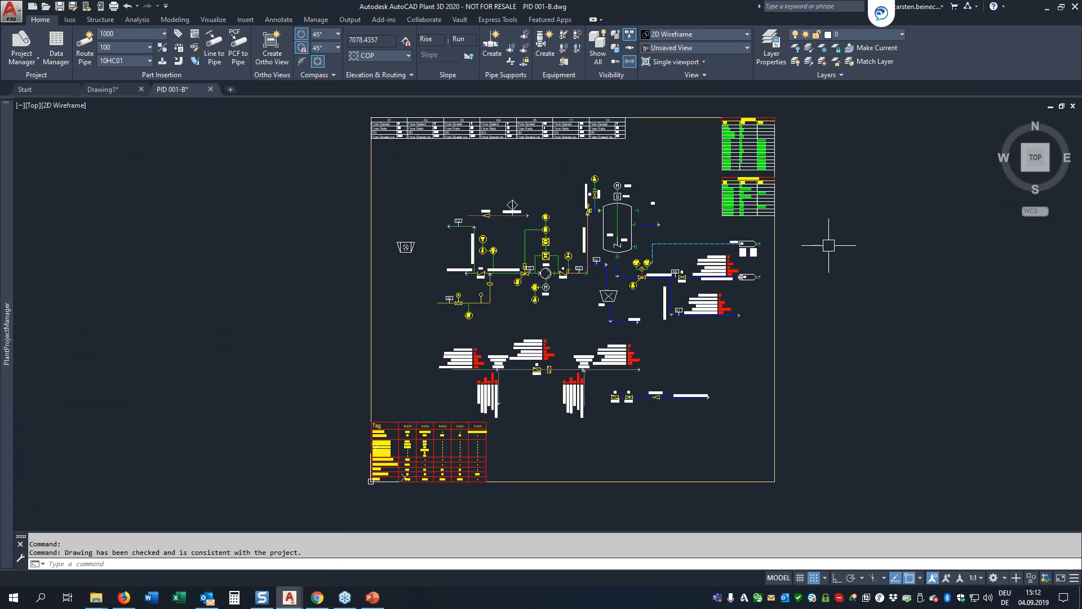
Step: Open the PlantExpressTools symbols palette beside the P&ID and refresh its symbols
click(384, 19)
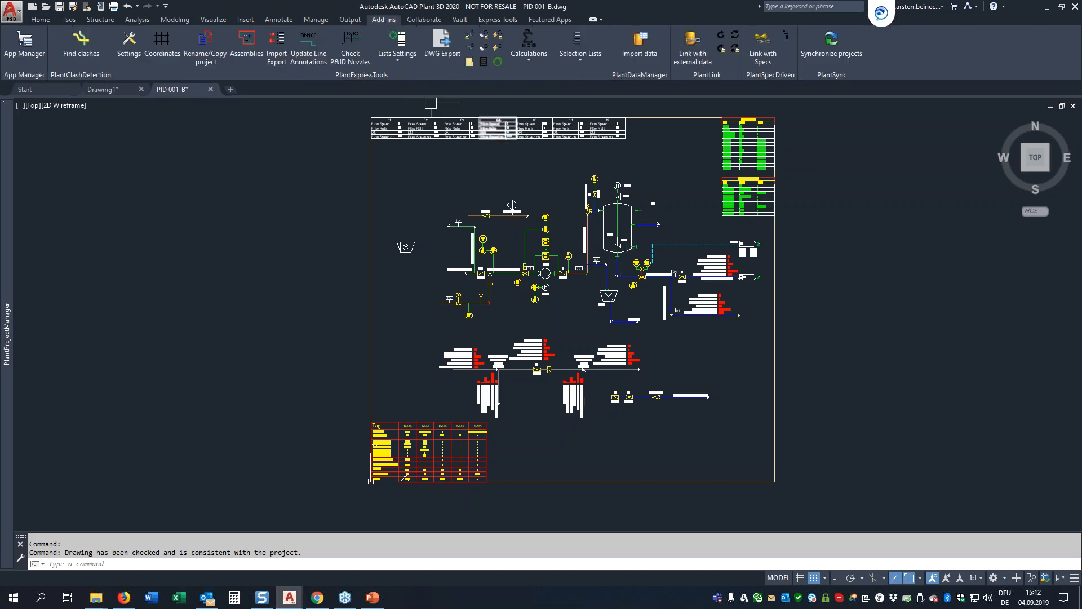
click(499, 62)
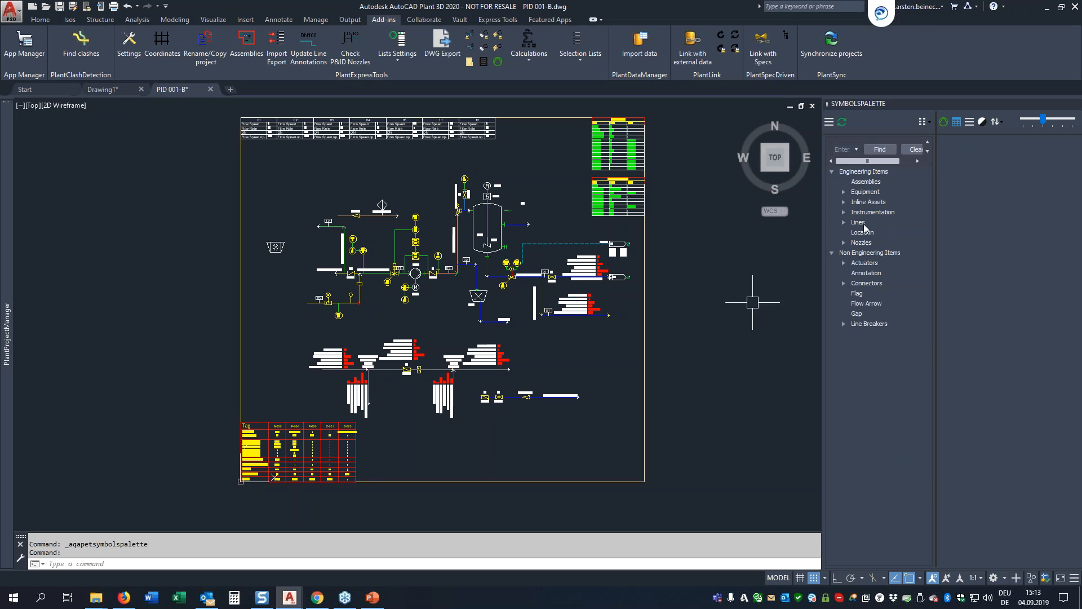
click(843, 121)
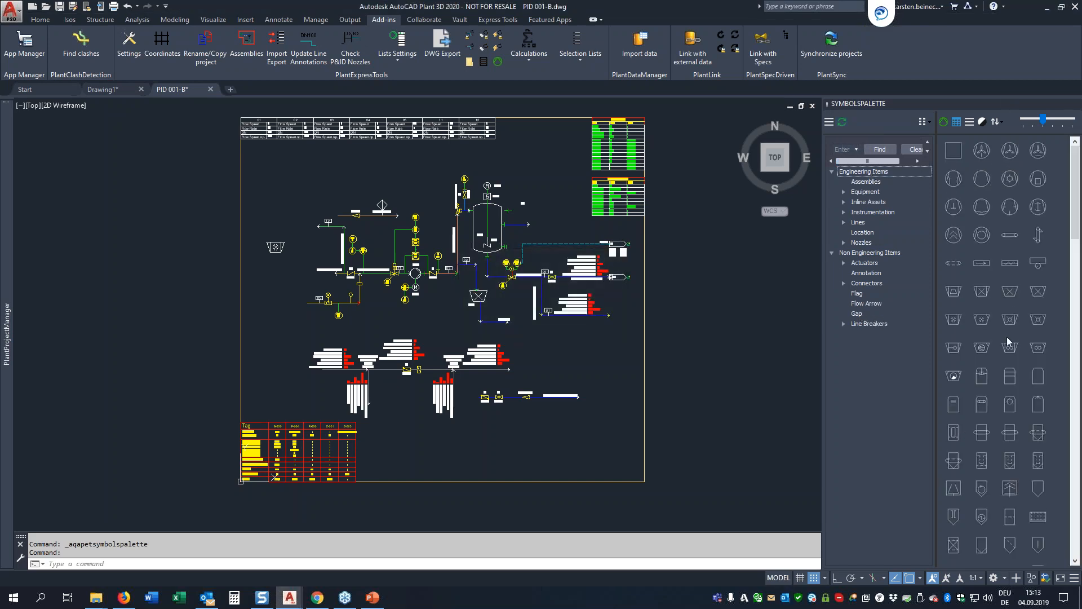
Step: Browse the Assemblies and Equipment classes in the symbols palette and collapse the Engineering Items tree
click(868, 184)
click(869, 193)
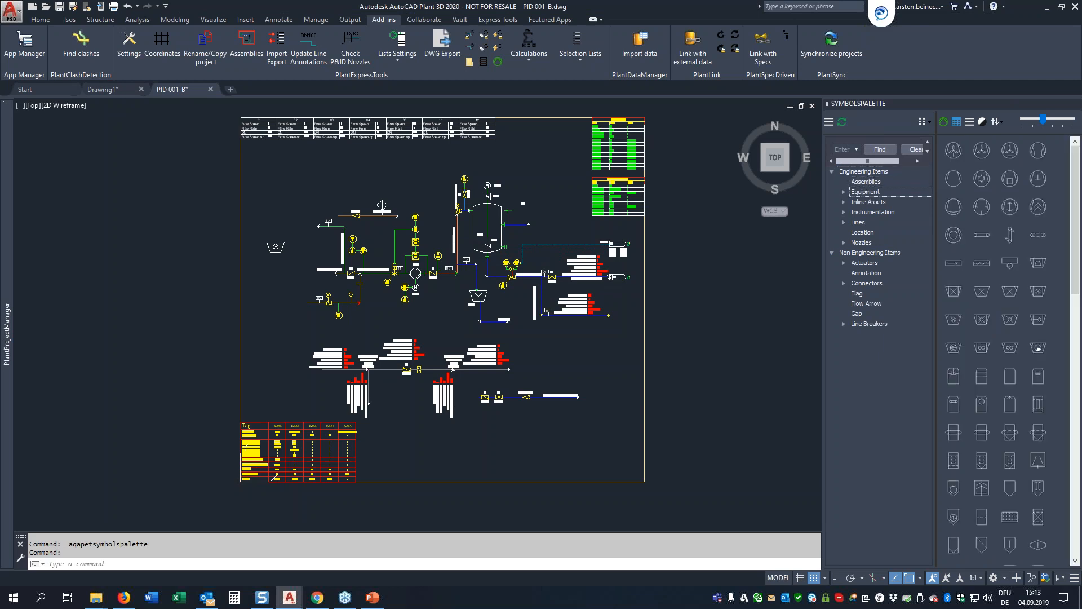
click(844, 192)
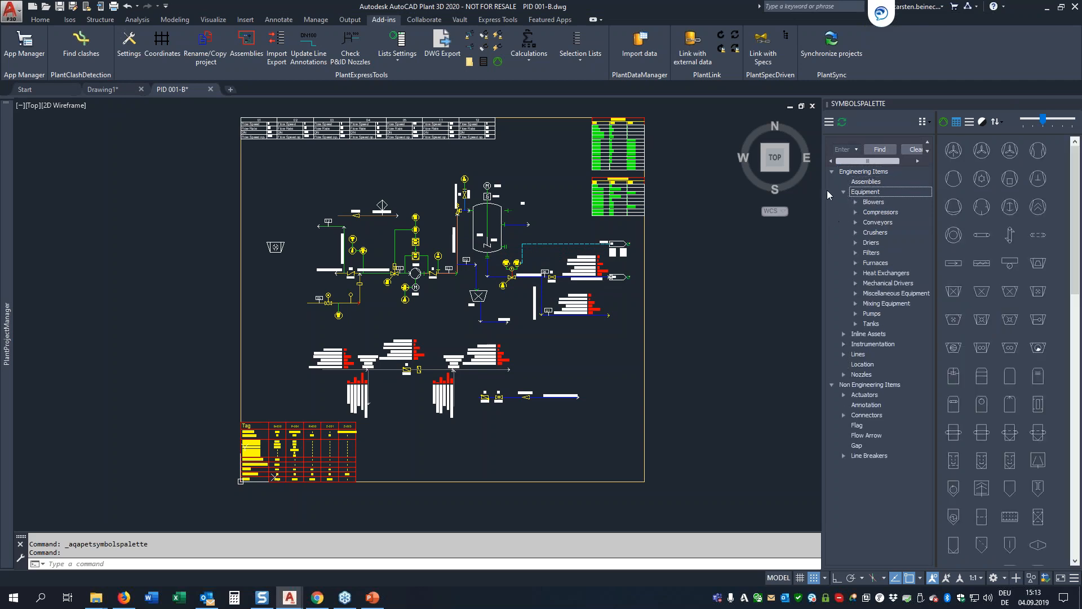
click(832, 172)
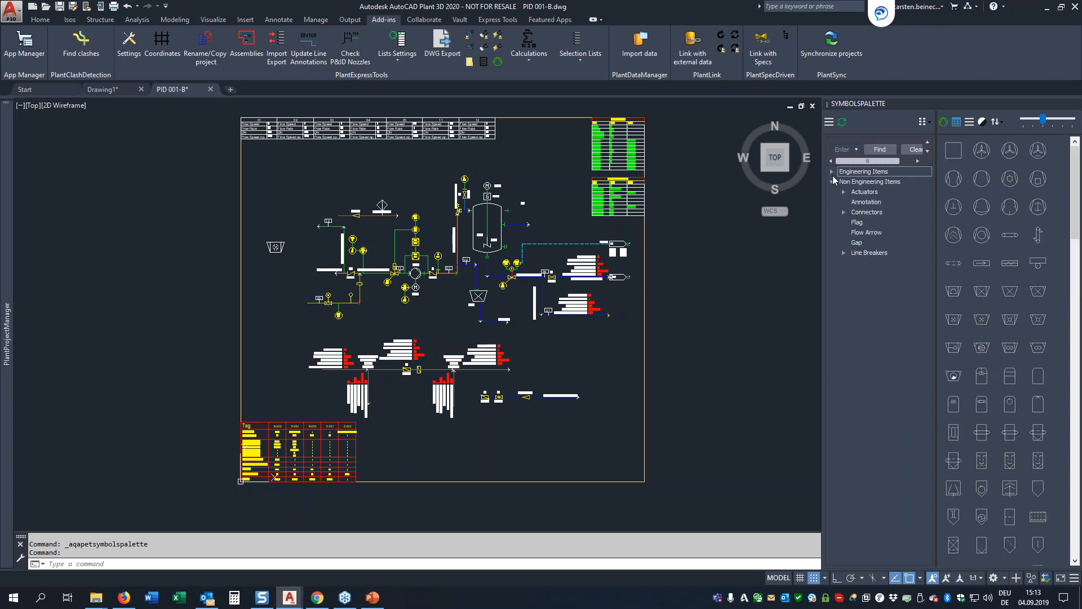
Step: Switch the symbols palette from the class tree to the symbol groups and browse Equipment, Lines and Inline Objekte
click(829, 123)
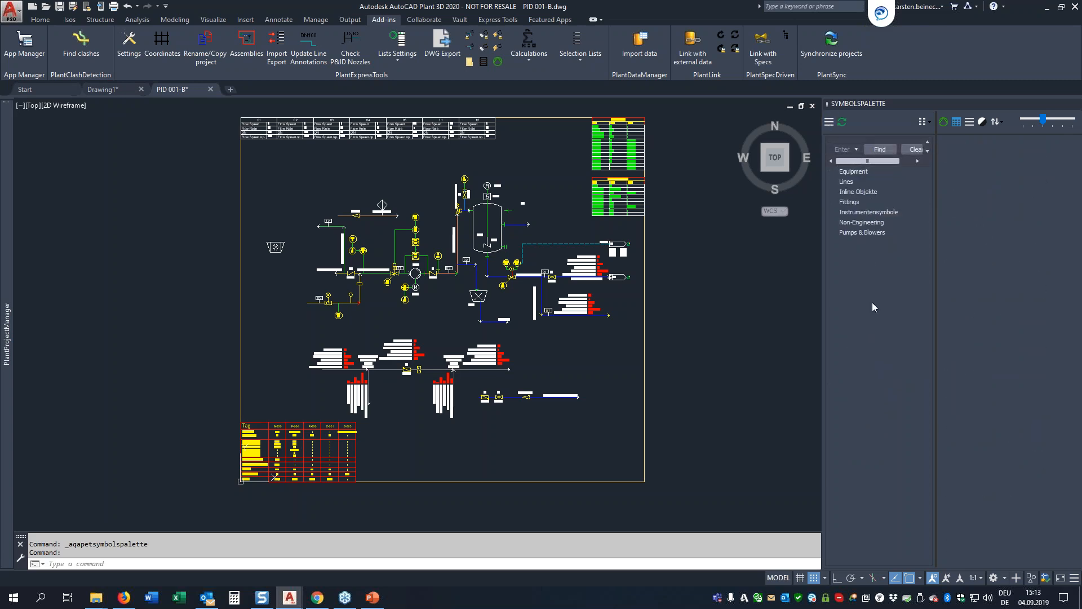
click(852, 172)
click(854, 182)
click(857, 193)
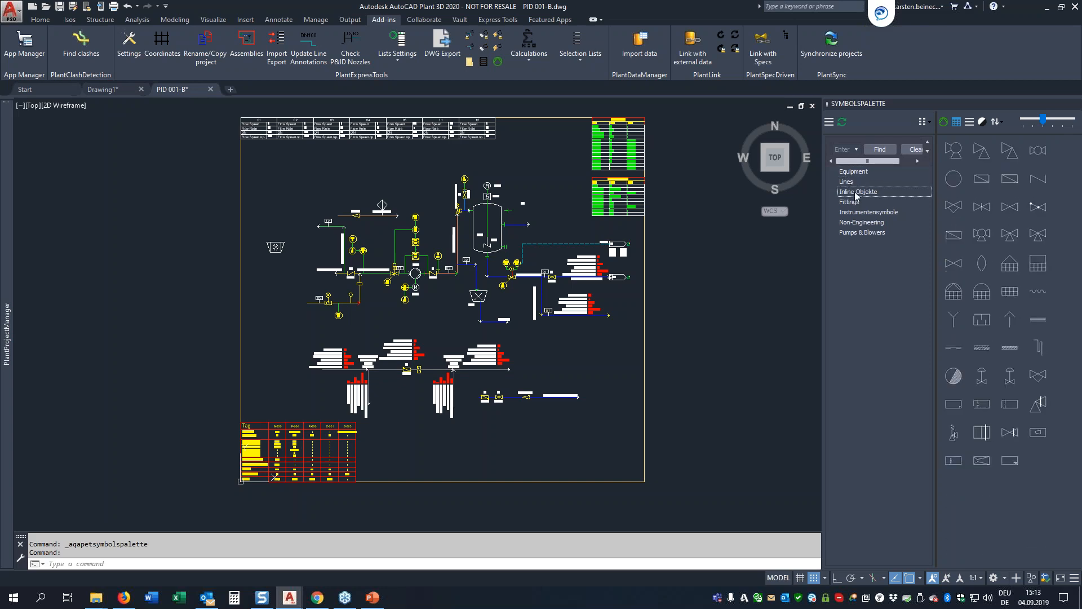
Step: Add the Assemblies class from Engineering Items to the Pumps & Blowers symbol group
click(848, 233)
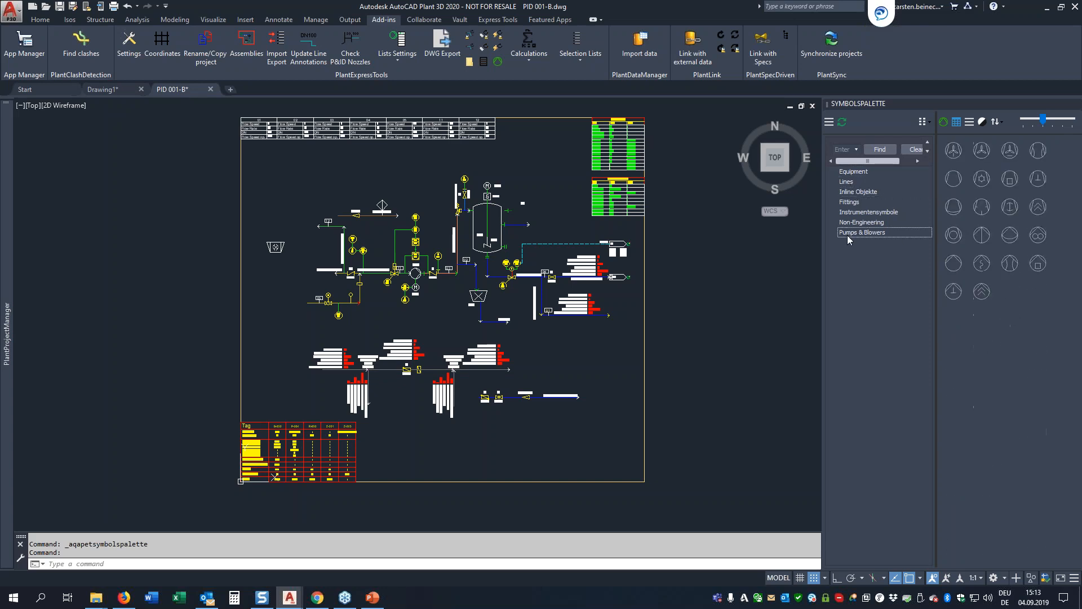
right_click(850, 234)
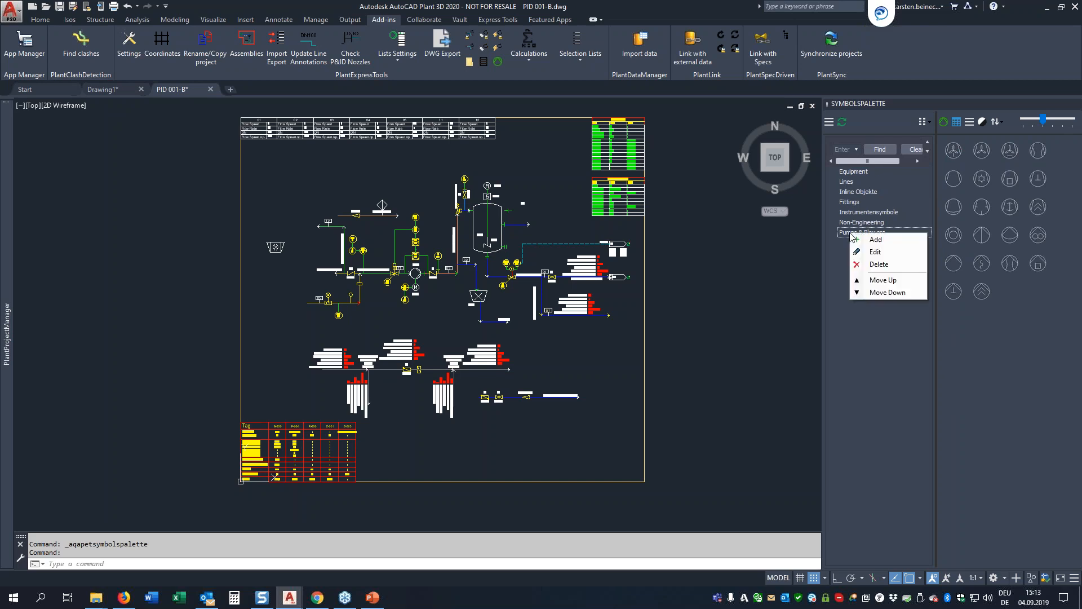
click(871, 253)
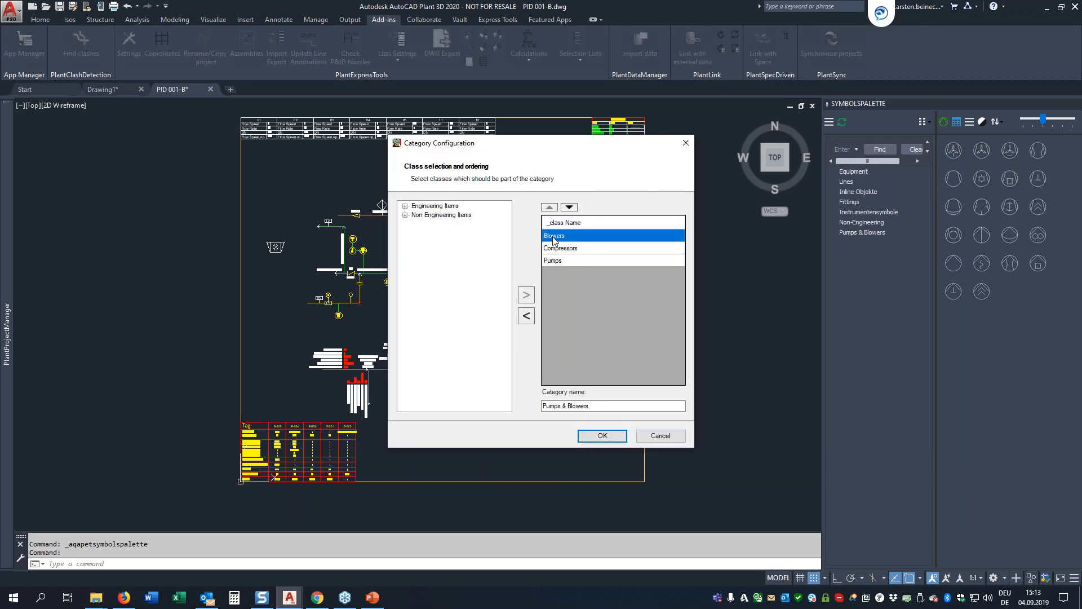
click(404, 205)
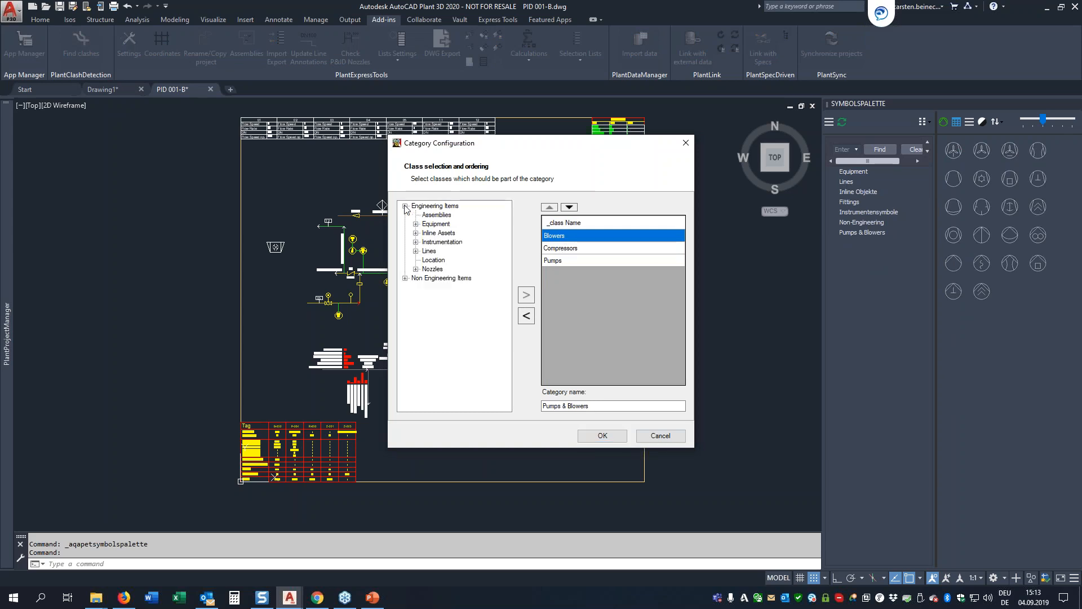
click(416, 224)
click(416, 224)
click(429, 216)
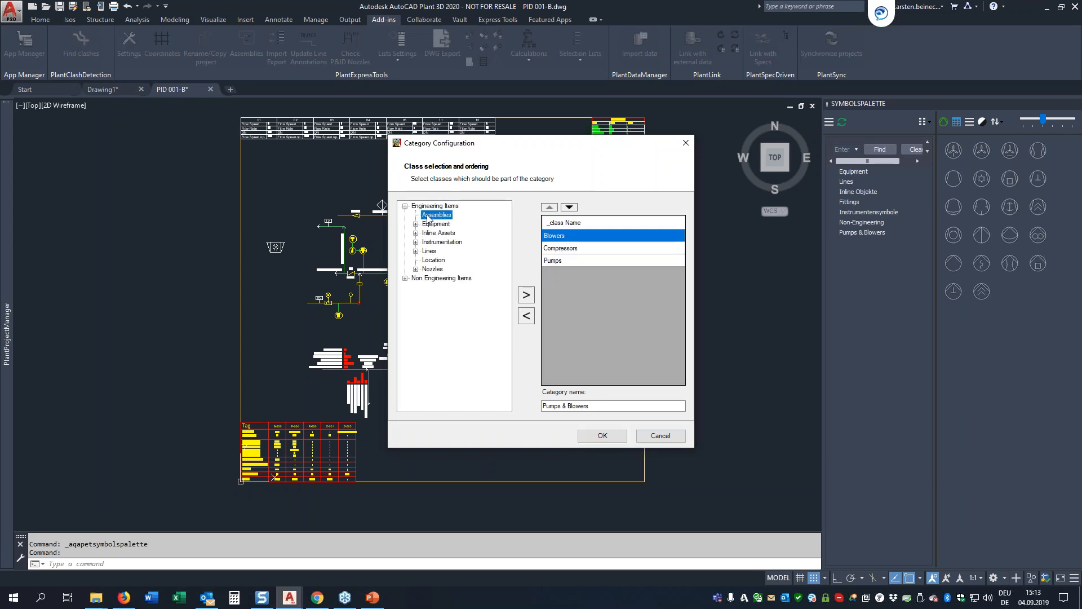
click(526, 296)
click(602, 436)
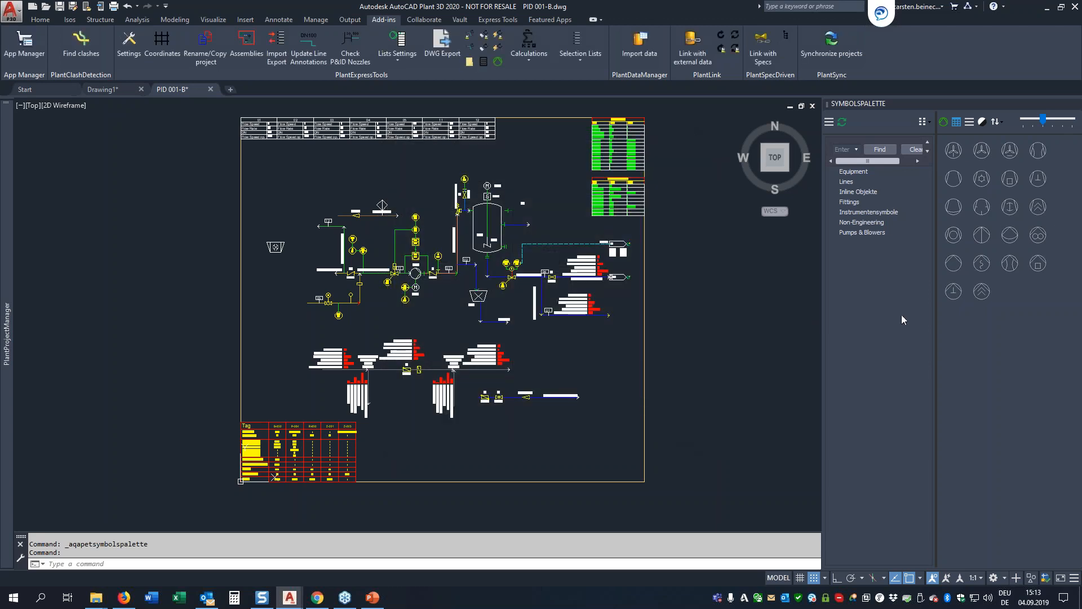
Step: Reload the Pumps & Blowers group and preview its symbols as a named list, then as an icon grid again
click(858, 235)
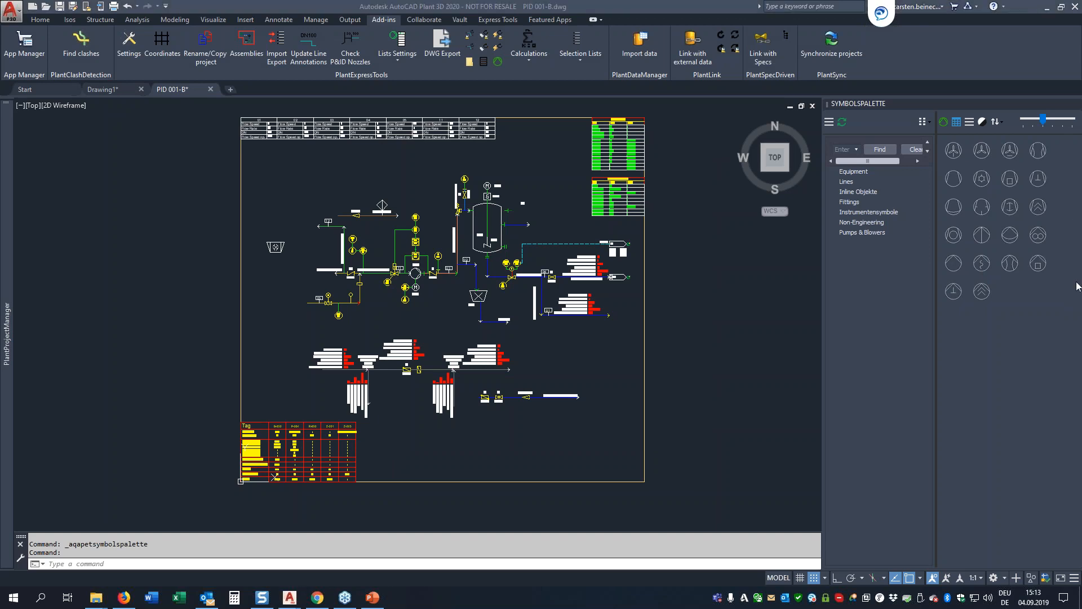
click(850, 225)
click(852, 233)
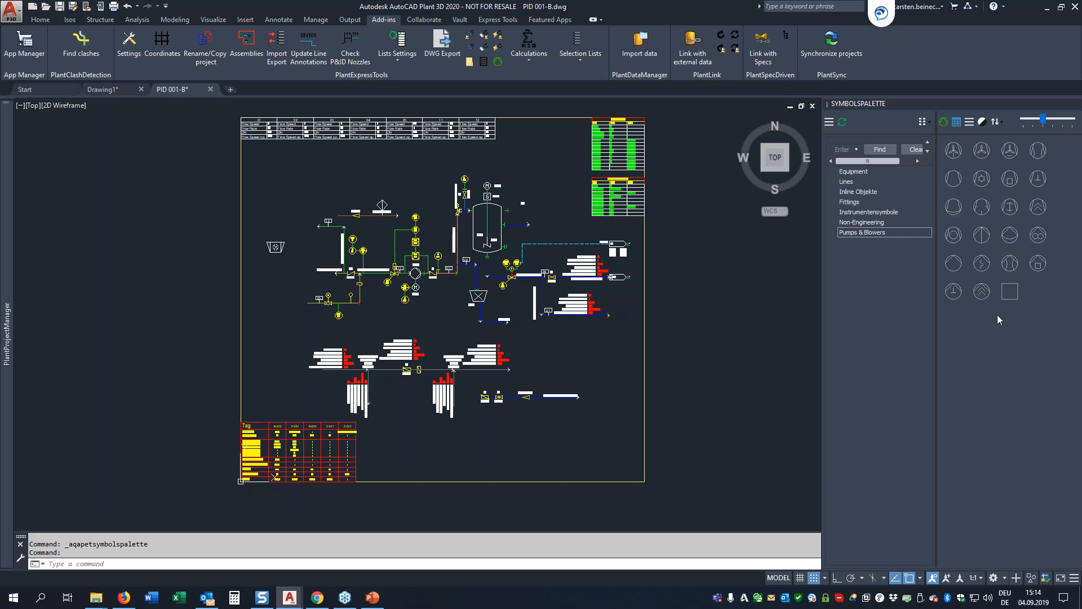
click(956, 122)
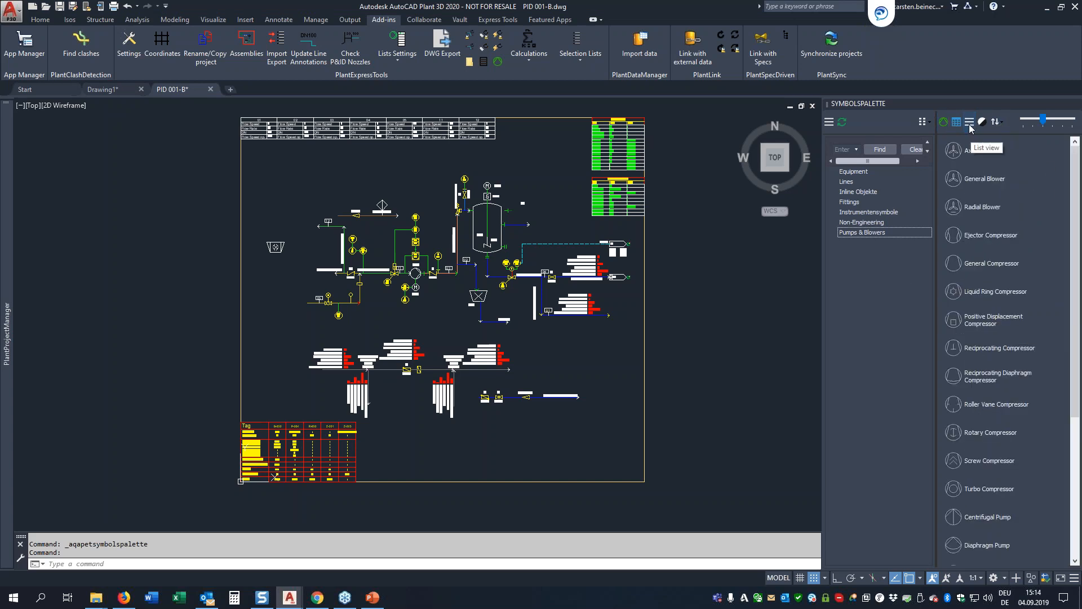
mouse_move(1041, 122)
mouse_down()
mouse_move(1050, 123)
mouse_move(1040, 124)
mouse_up()
click(945, 122)
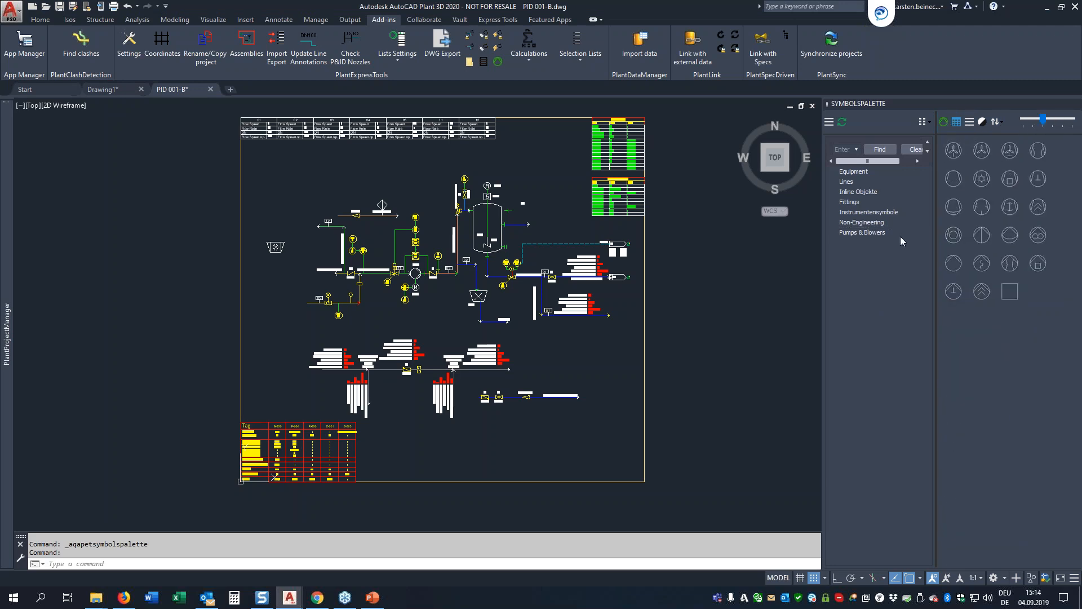
Step: Look at the symbol image export option and switch the symbols palette from the groups back to the class tree
click(931, 122)
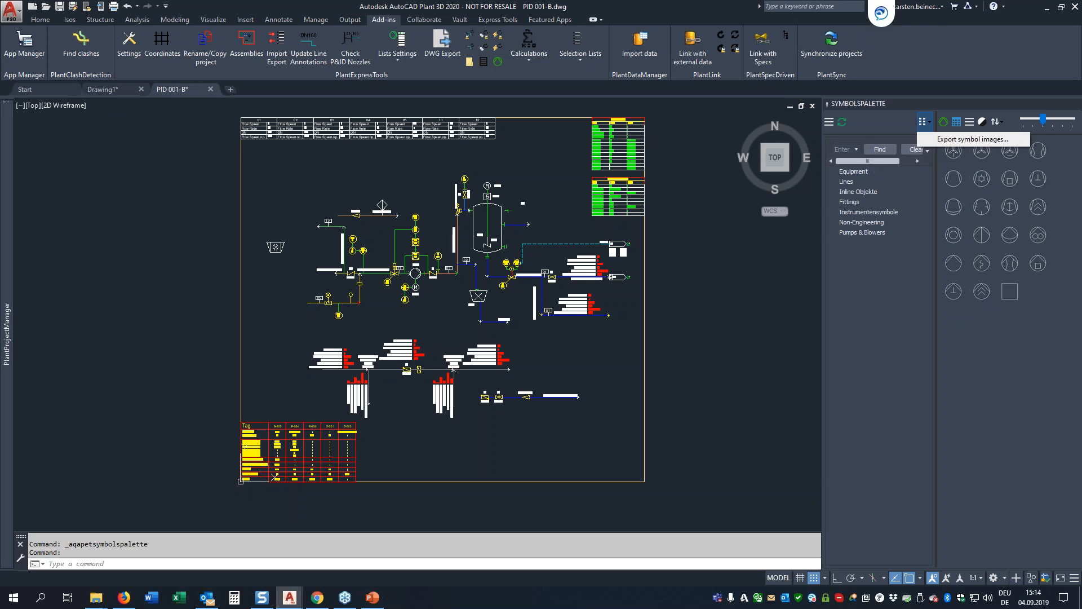
click(833, 122)
click(832, 171)
click(844, 191)
click(844, 192)
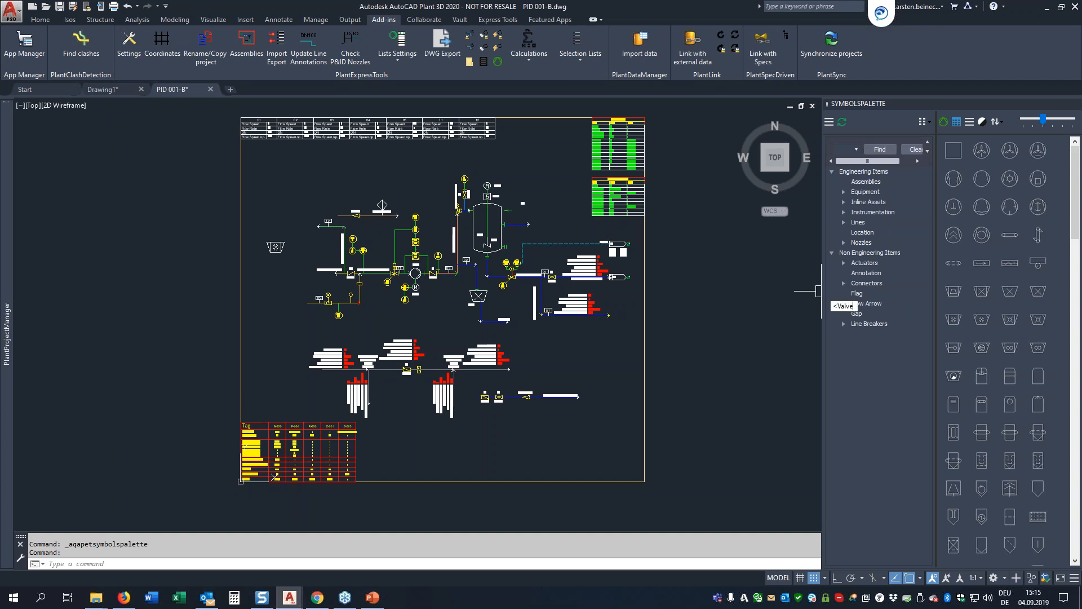
Step: Cancel the stray command-line entry and search the symbols palette for "Valve"
key(Escape)
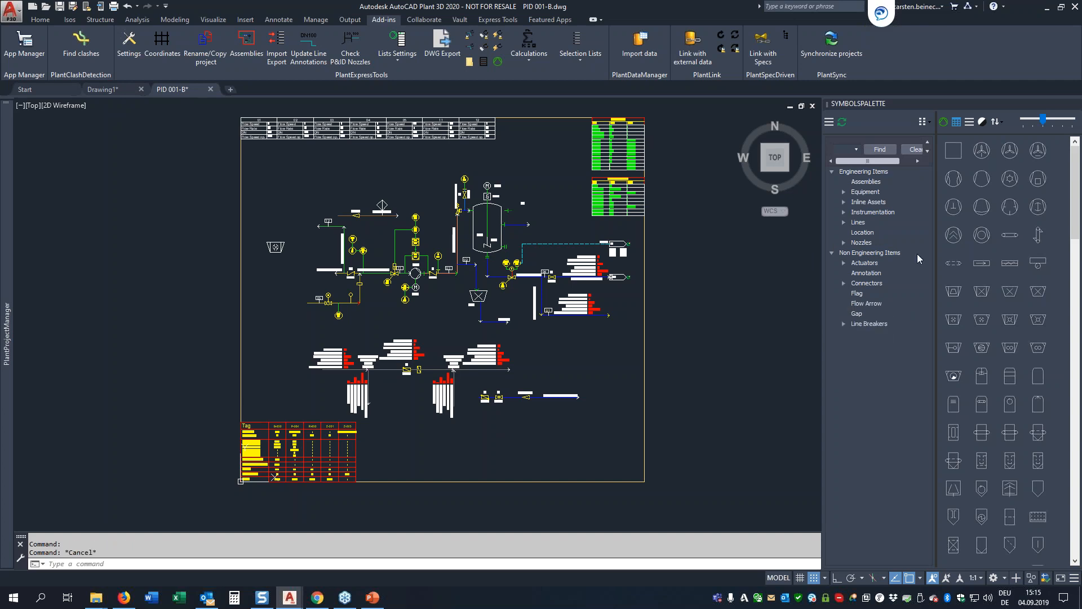
click(840, 148)
text(Valve)
key(Return)
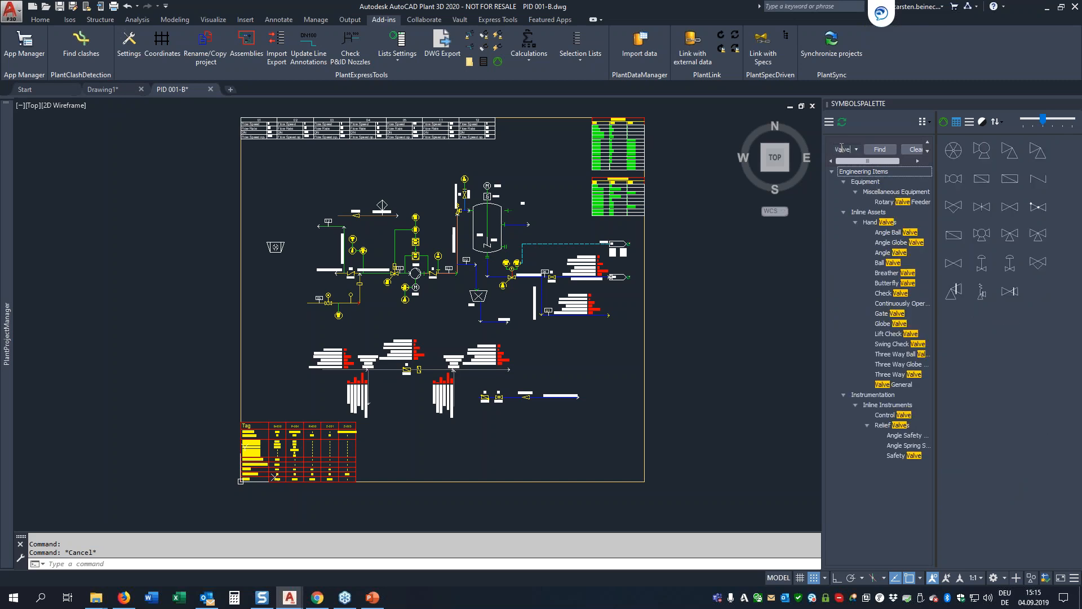
Step: Browse the symbols of several valve classes in the search results, including Continuously Operated, and clear the search
click(890, 203)
click(892, 243)
click(892, 254)
click(892, 303)
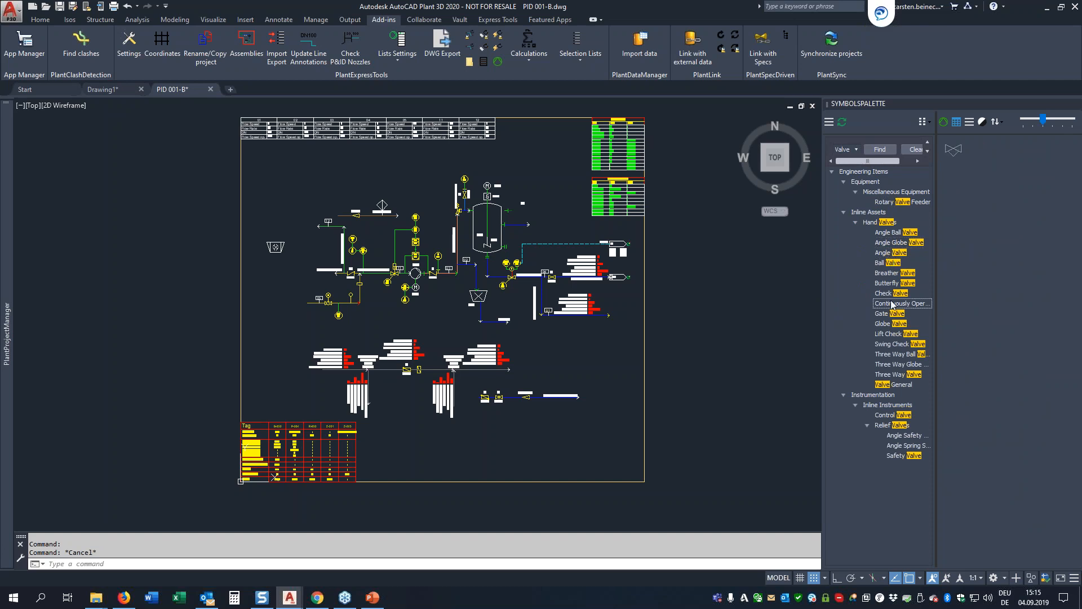
click(912, 149)
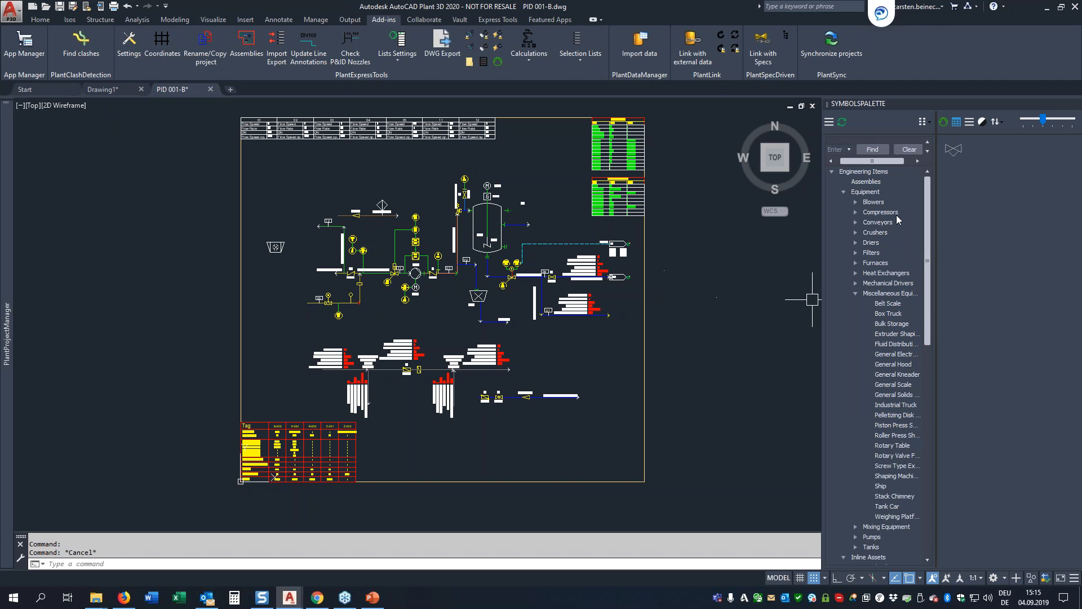
Step: Auto-hide the symbols palette and open the PlantExpressTools properties palette, pinned open beside the P&ID
click(1065, 105)
scroll(500, 302, up, 4)
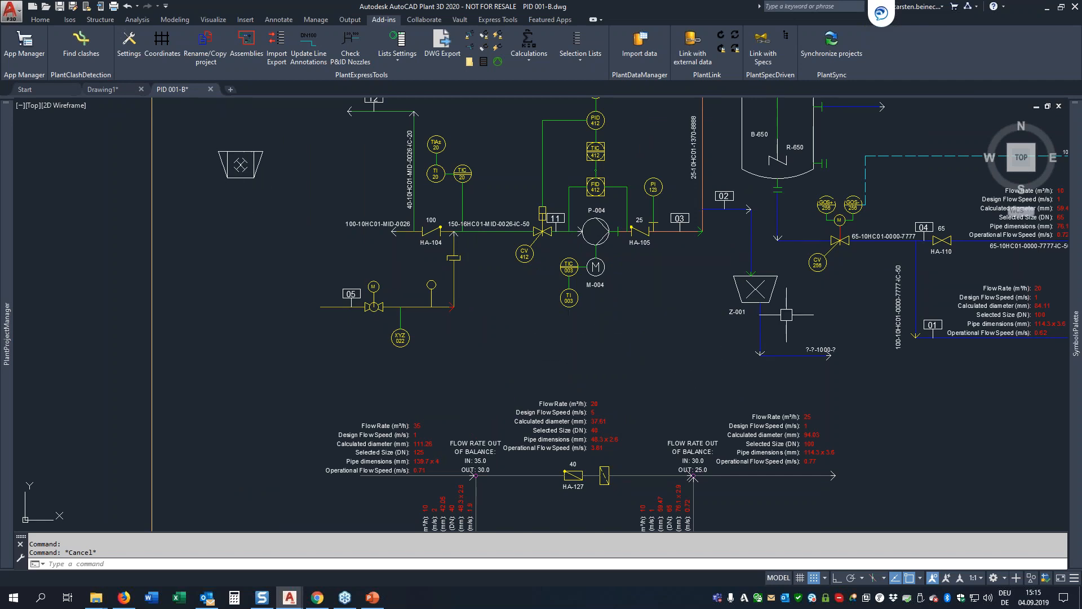
middle_drag(787, 191, 725, 346)
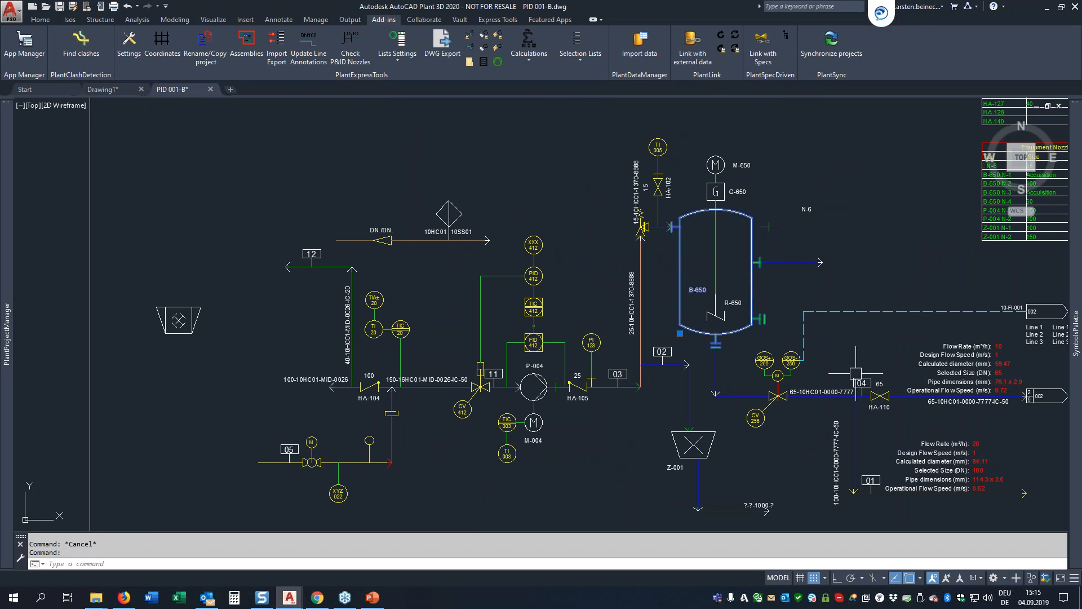
right_click(773, 295)
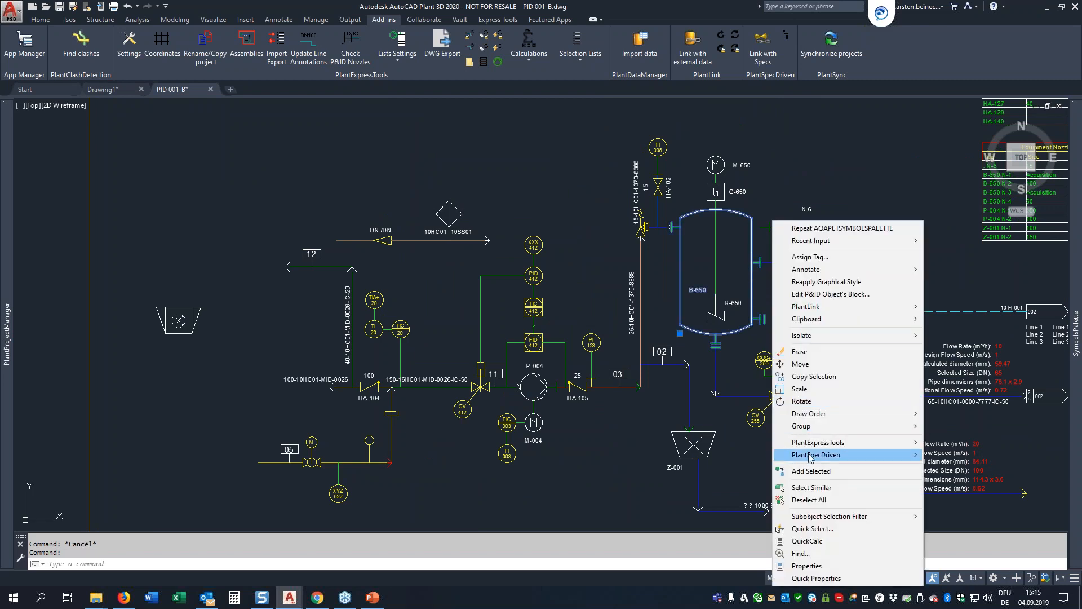
click(484, 62)
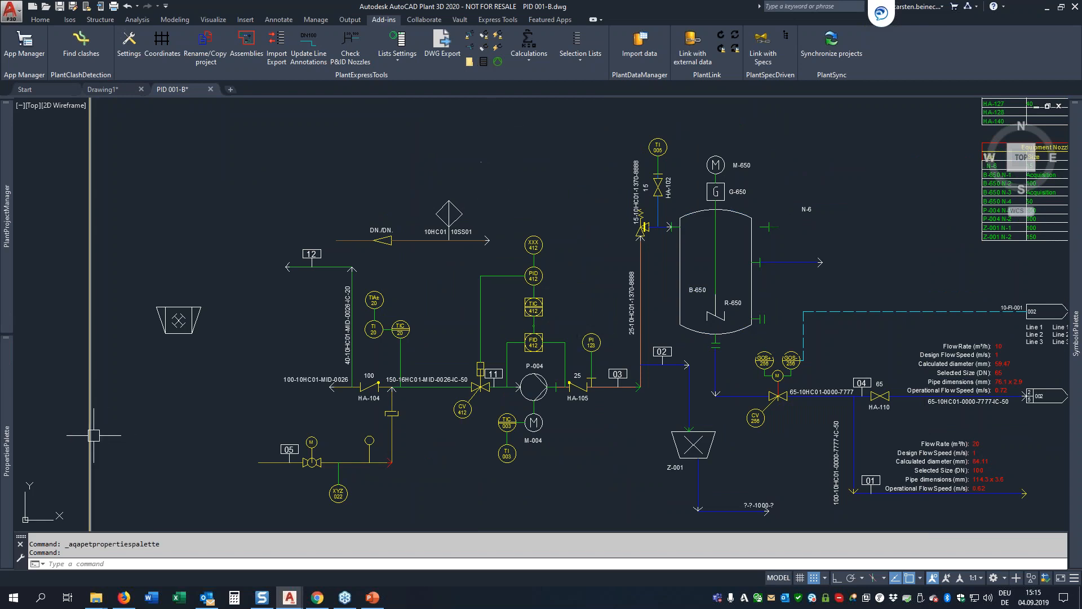
mouse_move(9, 389)
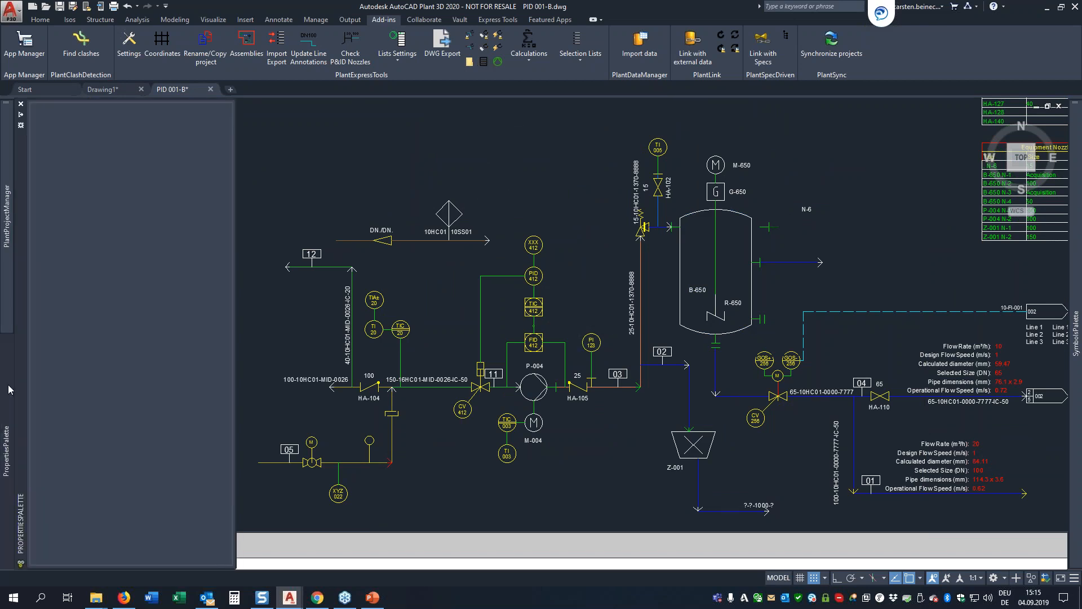
click(21, 114)
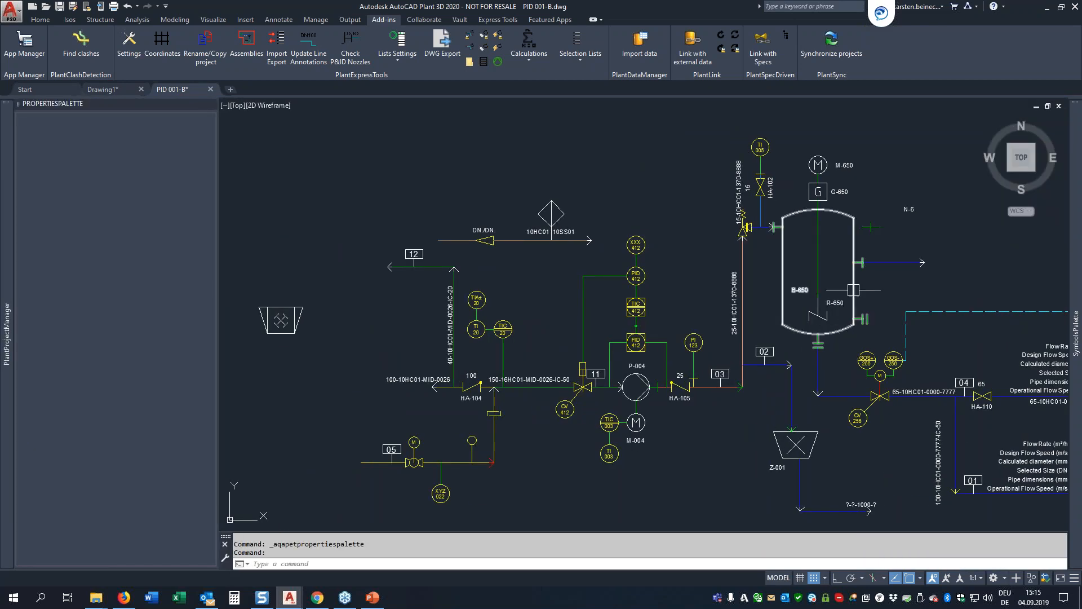
Step: Show the Equipment properties of vessel B-650 and choose its nozzle N-1 in the Nozzles section
click(833, 334)
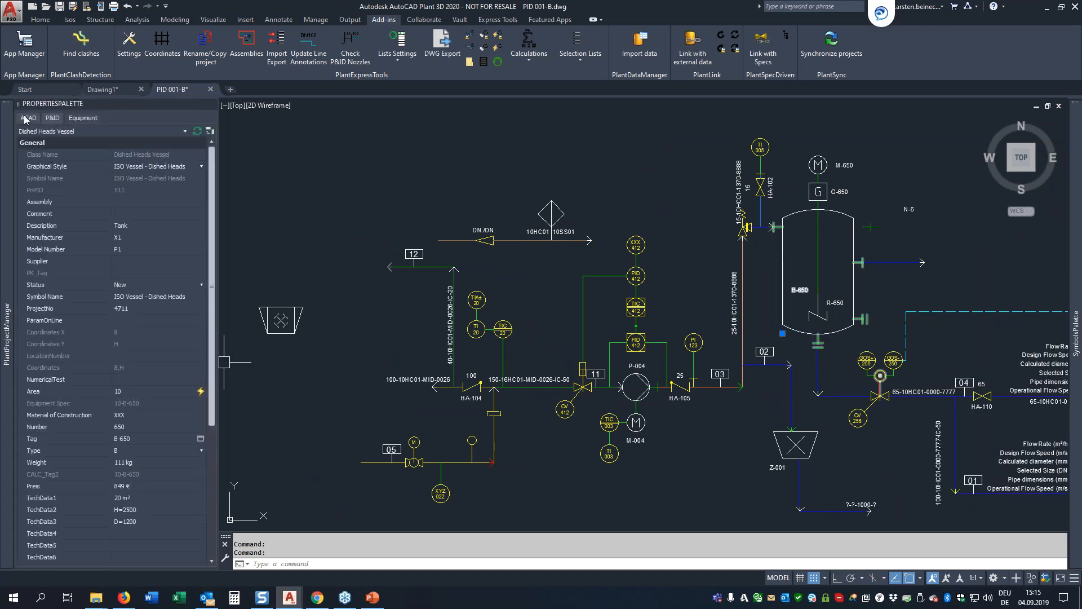
click(82, 120)
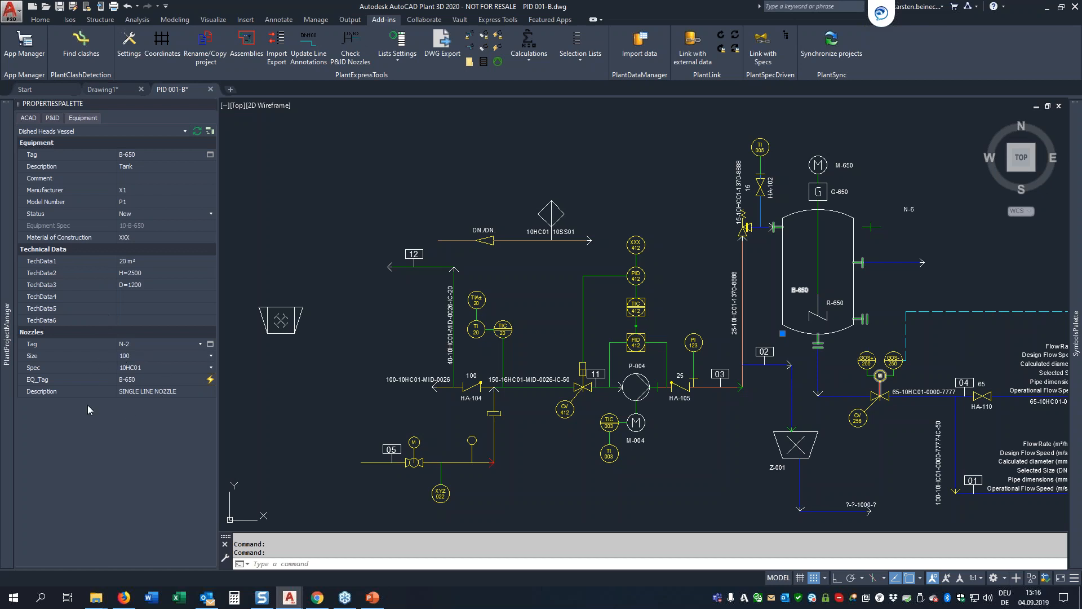
click(200, 344)
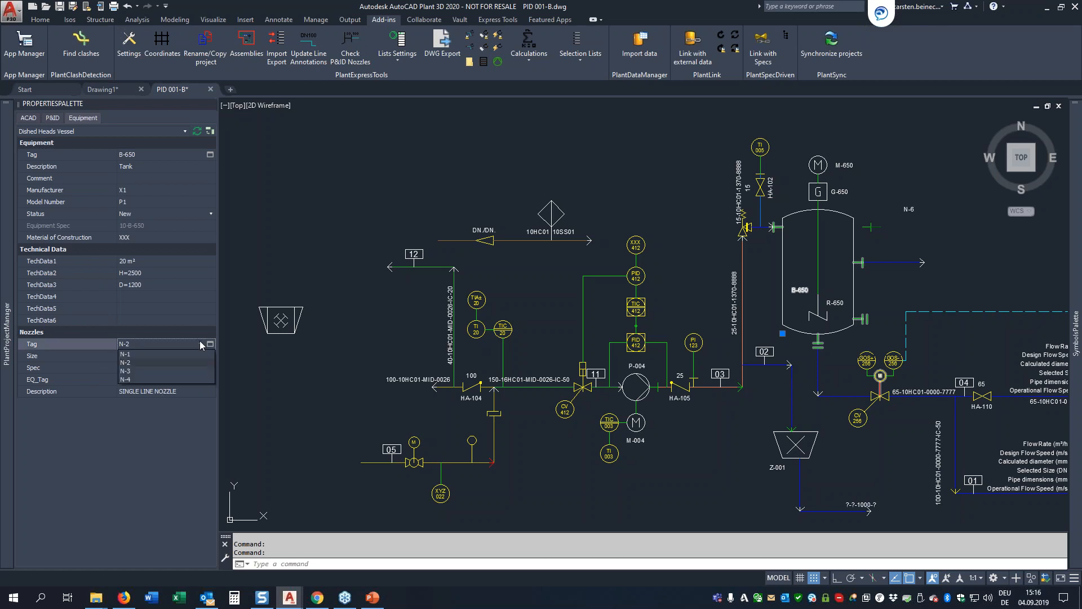
click(188, 355)
Step: Set the size of nozzle N-1 to 20 and deselect the vessel
click(164, 356)
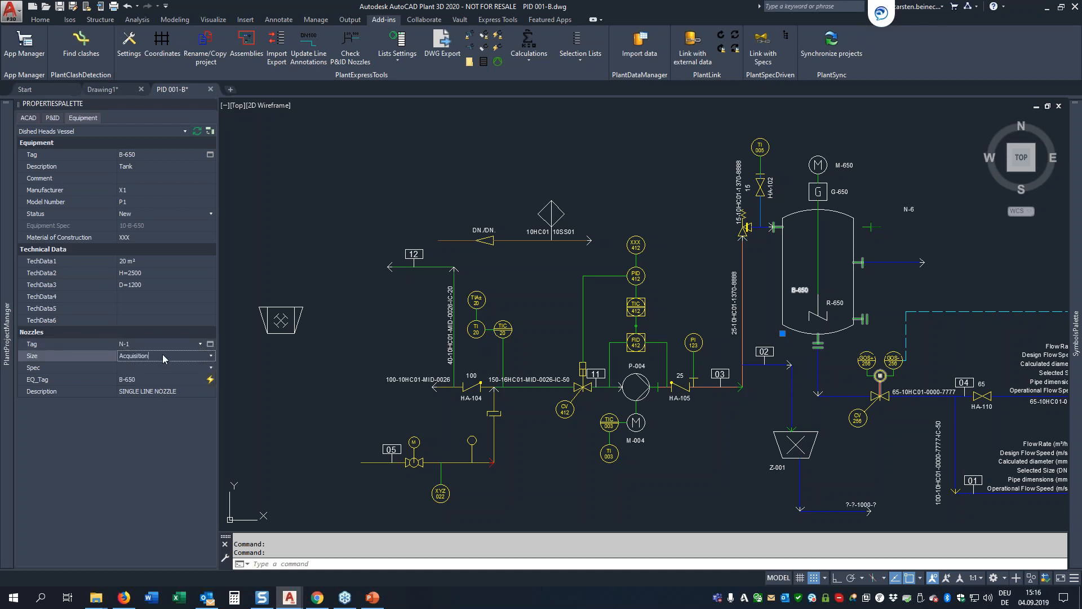
click(211, 356)
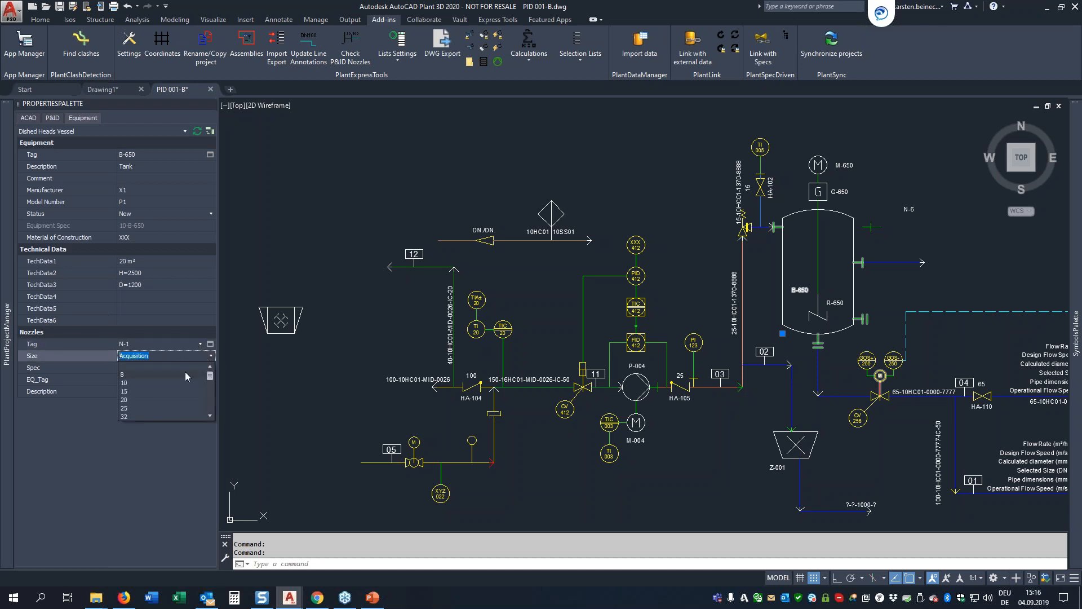
click(125, 400)
click(128, 368)
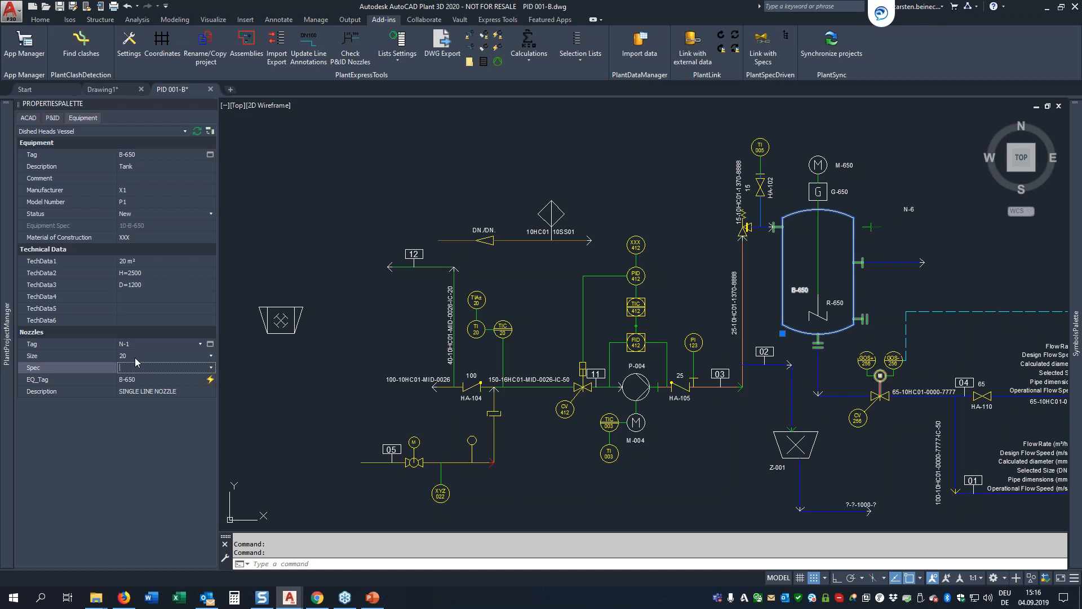
click(303, 409)
click(327, 421)
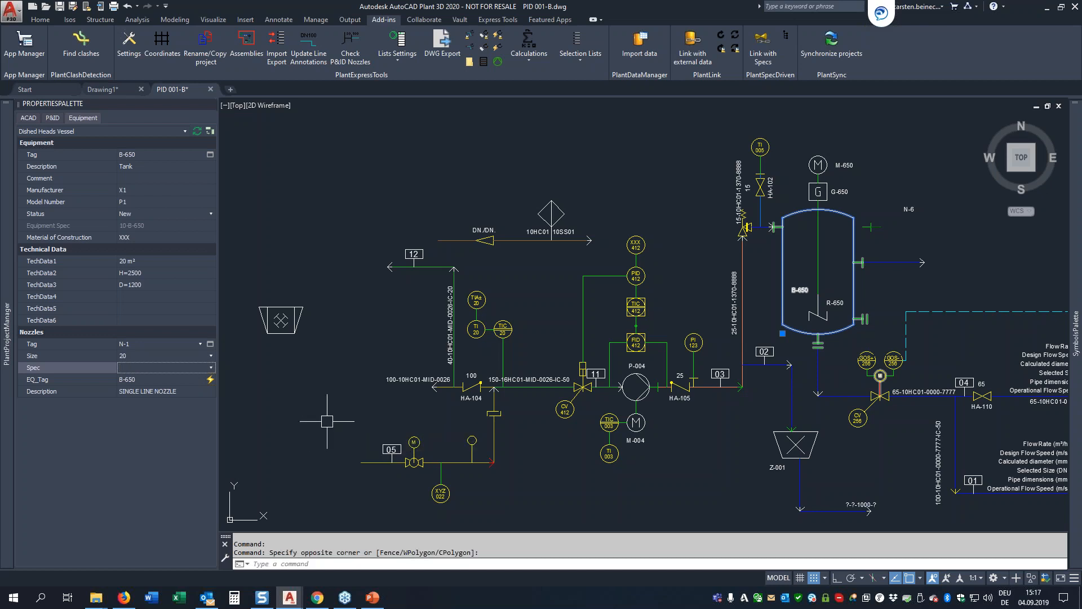
key(Escape)
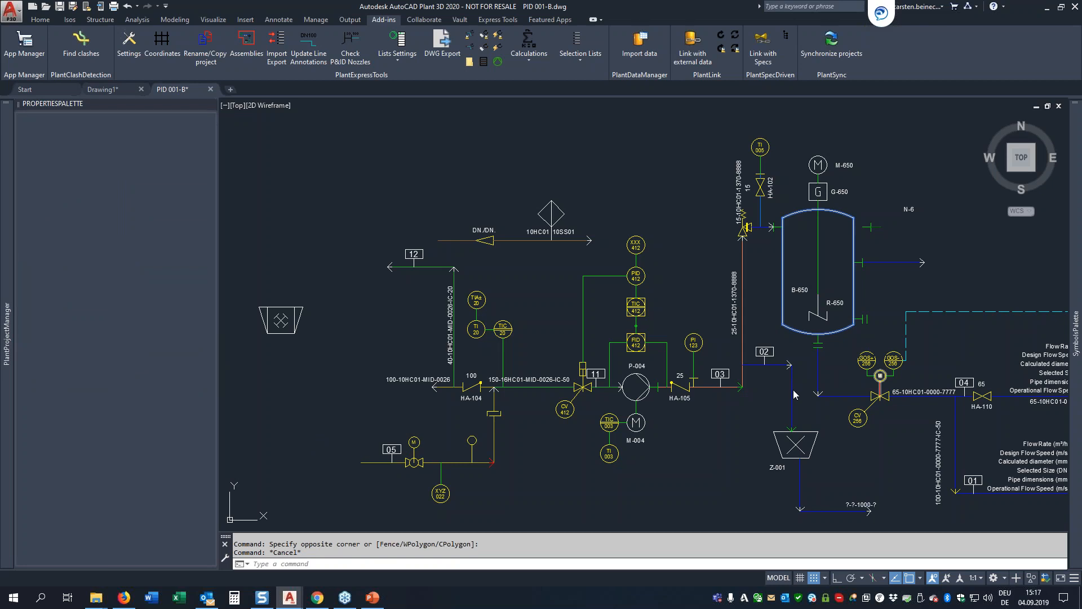
Step: Compare the P&ID properties of the pipeline leaving the bottom of vessel B-650 with its entries in the standard Properties palette
click(818, 371)
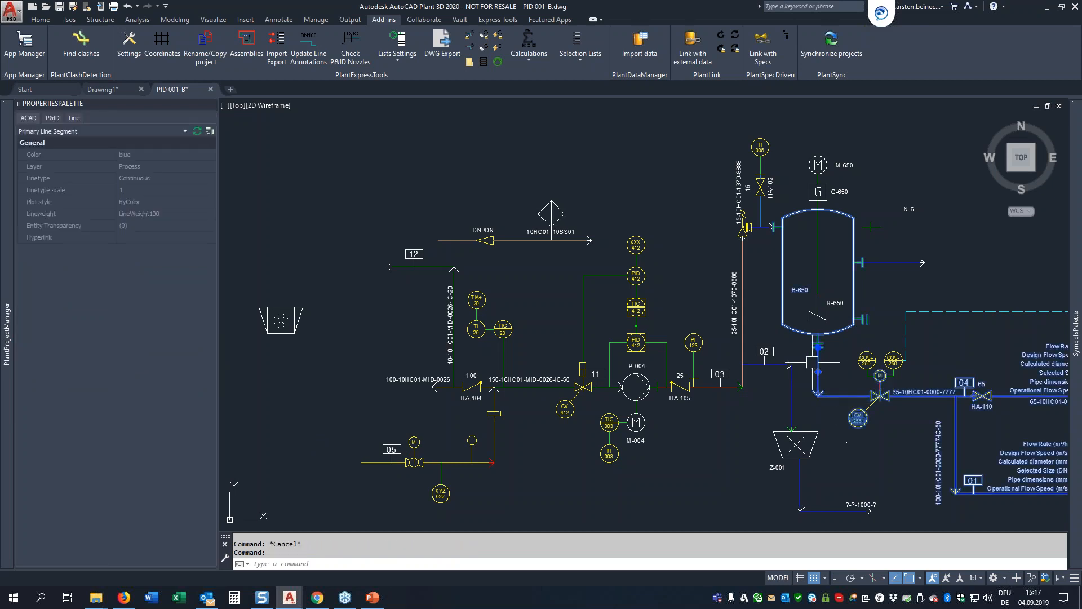
click(55, 117)
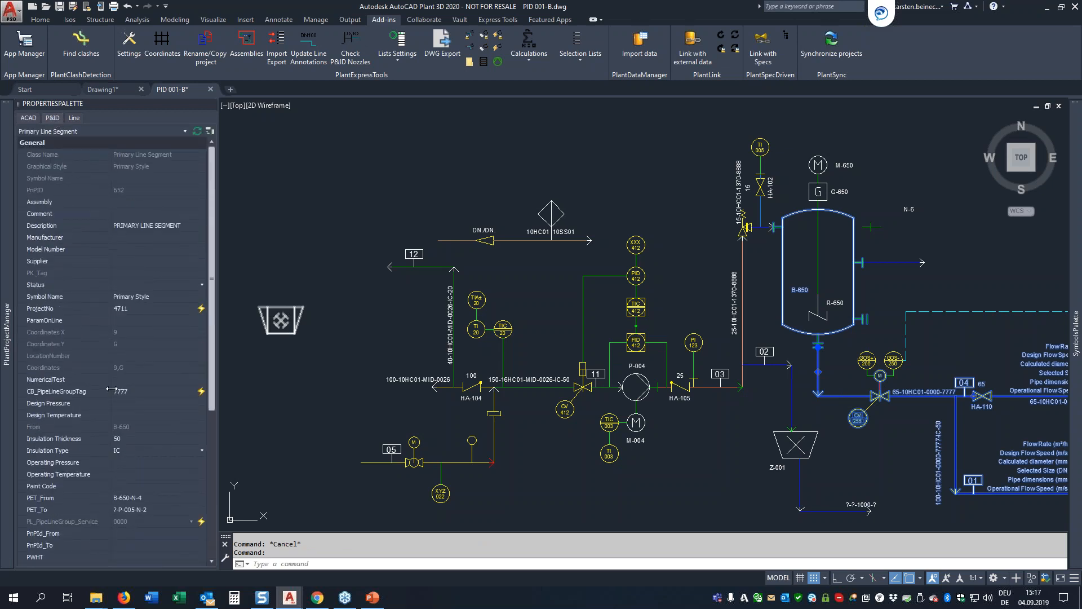
right_click(354, 189)
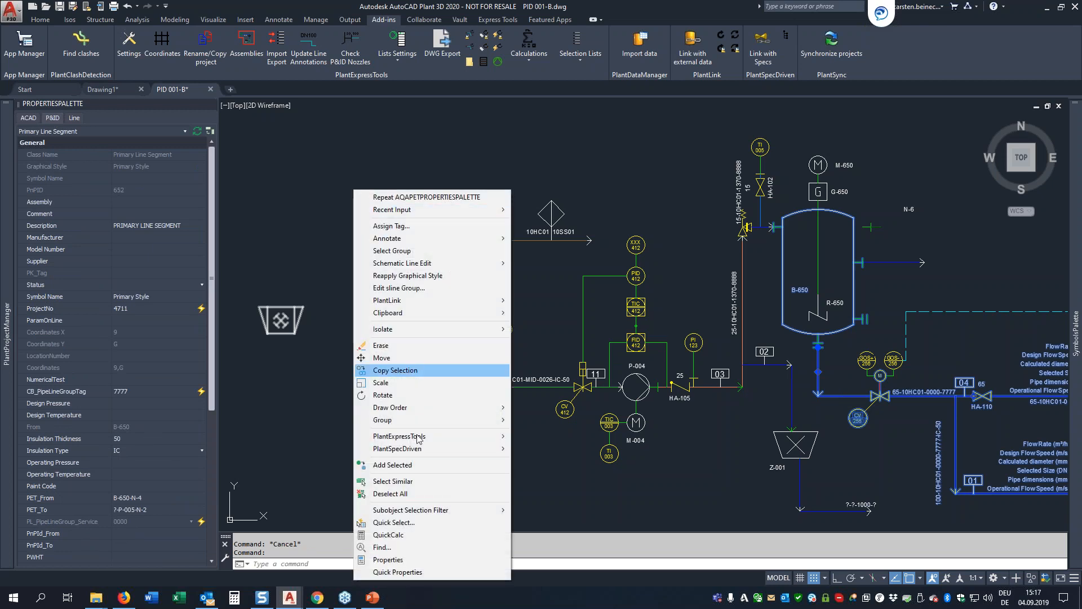
click(418, 560)
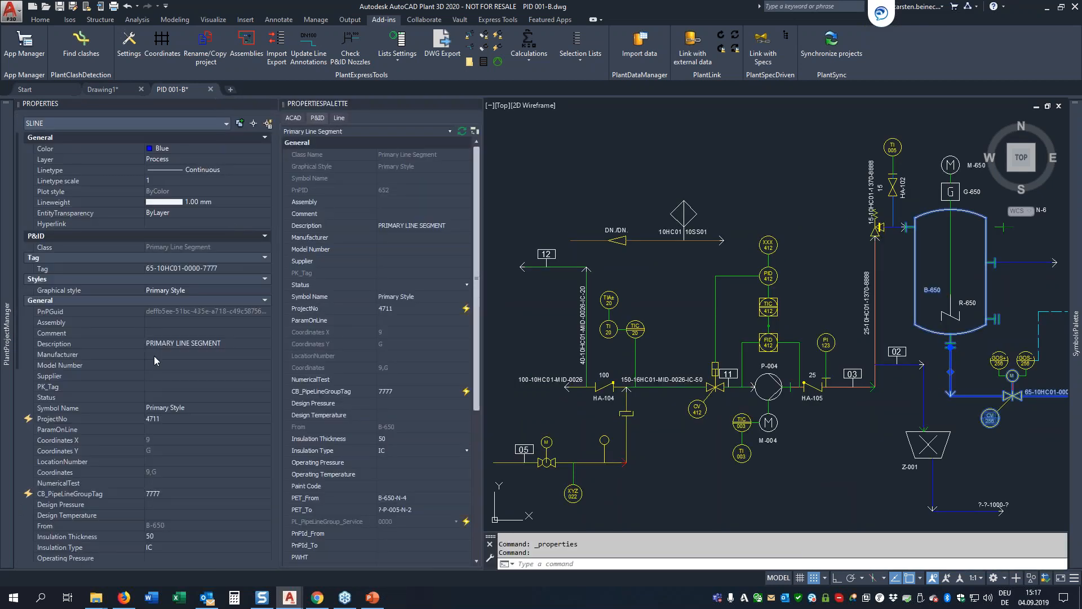
scroll(179, 466, down, 10)
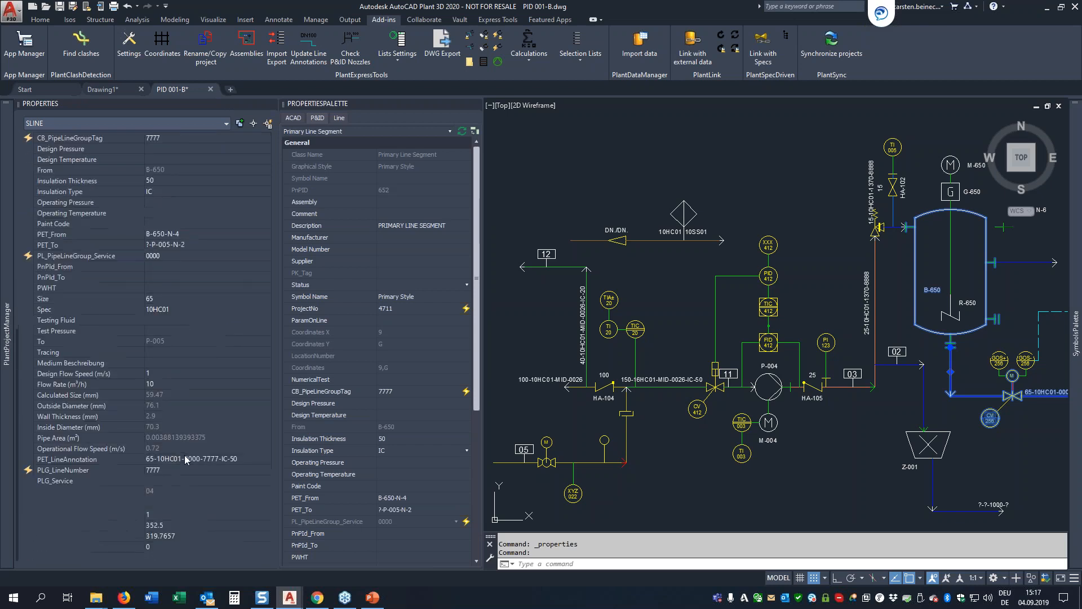
Step: Close the standard Properties palette and show the Line properties of the pipeline leaving vessel B-650
scroll(186, 459, up, 10)
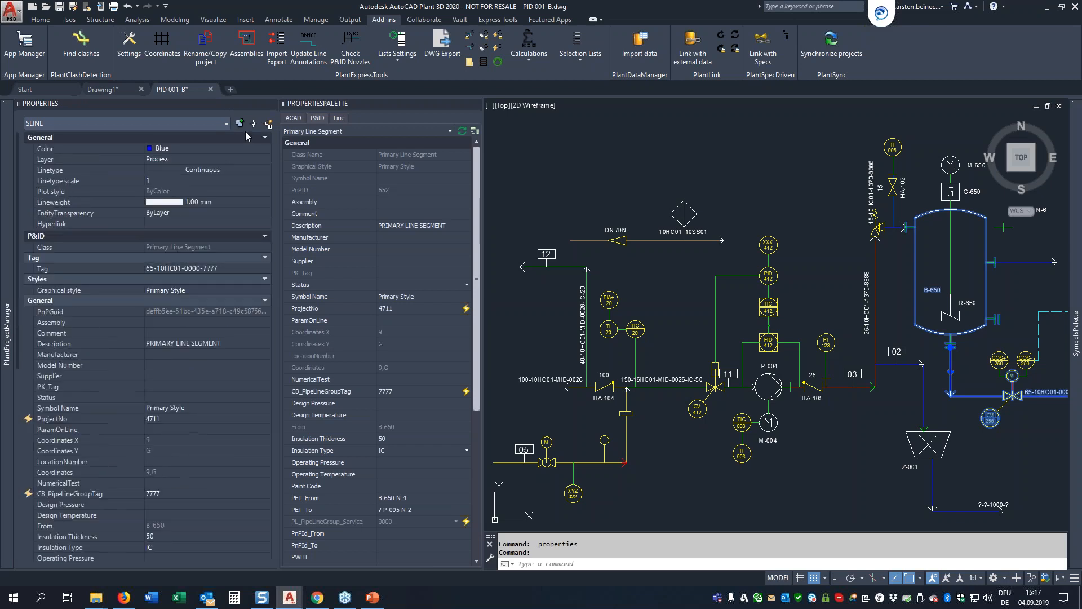
click(271, 104)
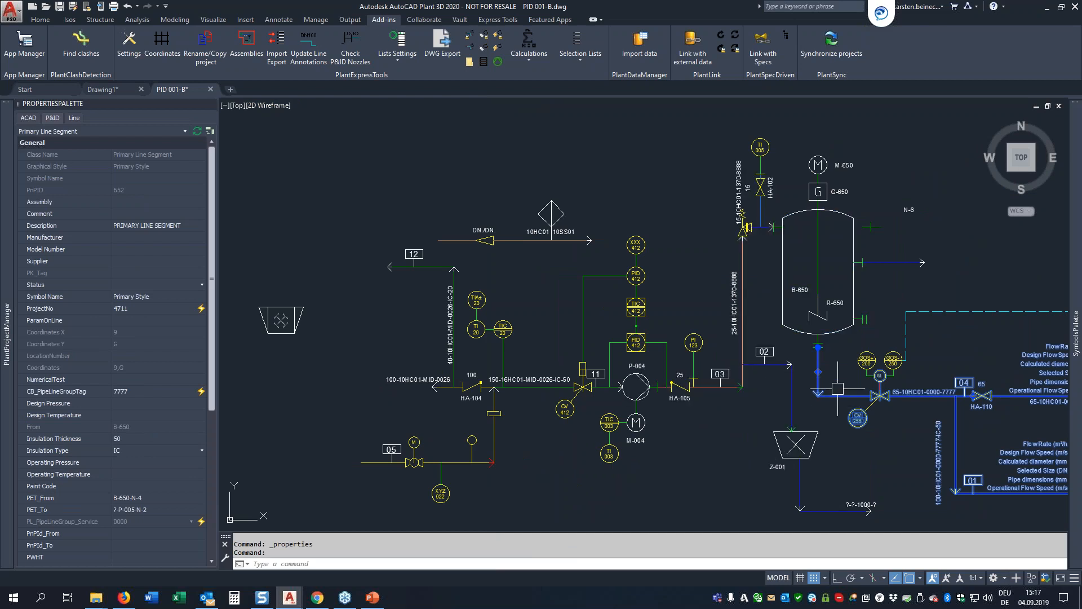
mouse_move(842, 398)
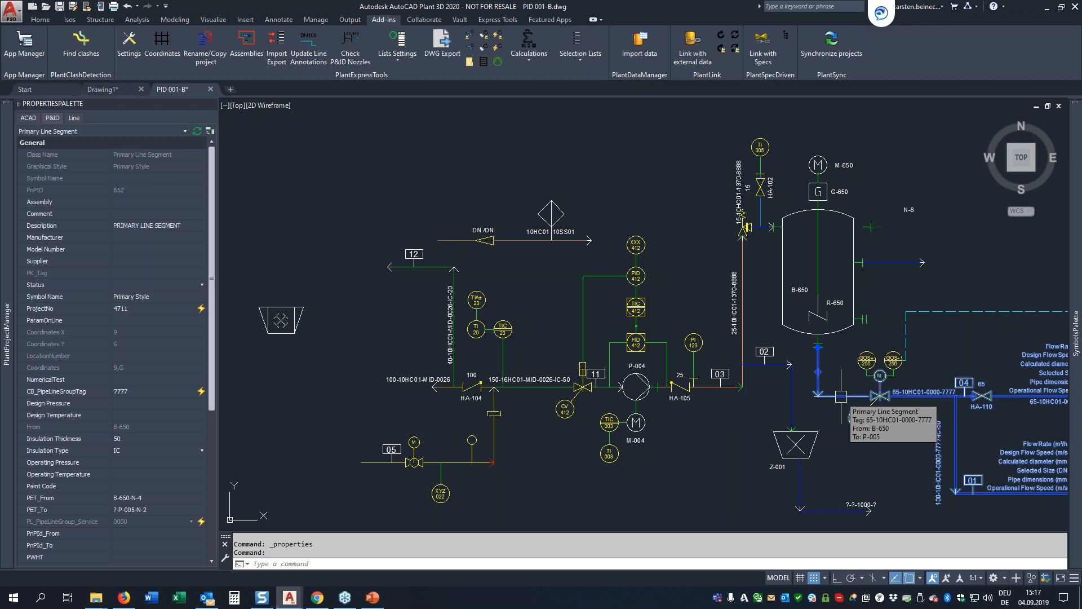
click(76, 118)
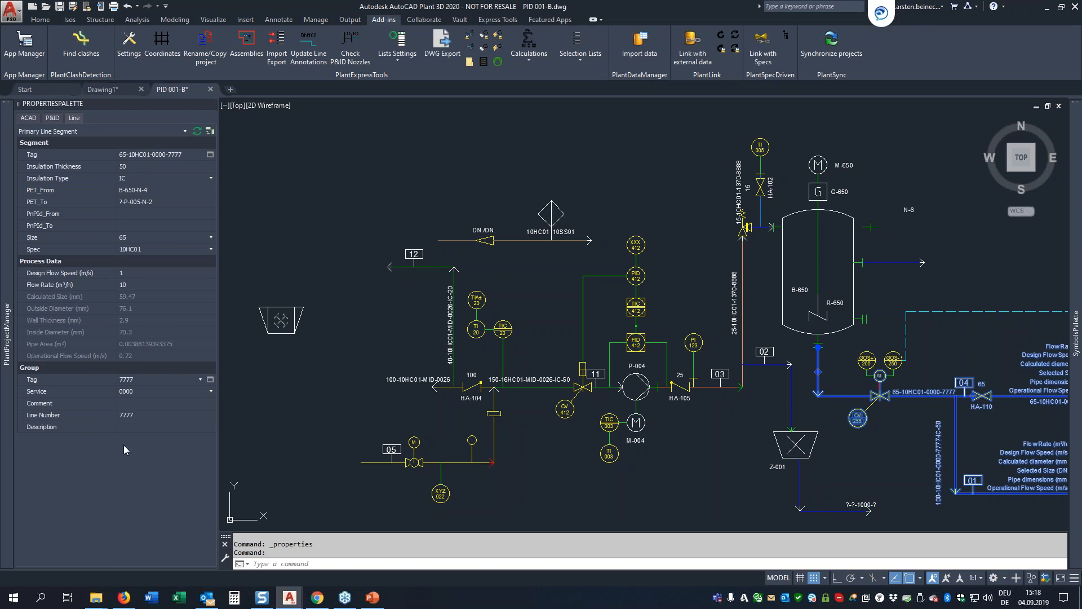
Step: Set the line number of the pipeline's group to 8978
click(143, 415)
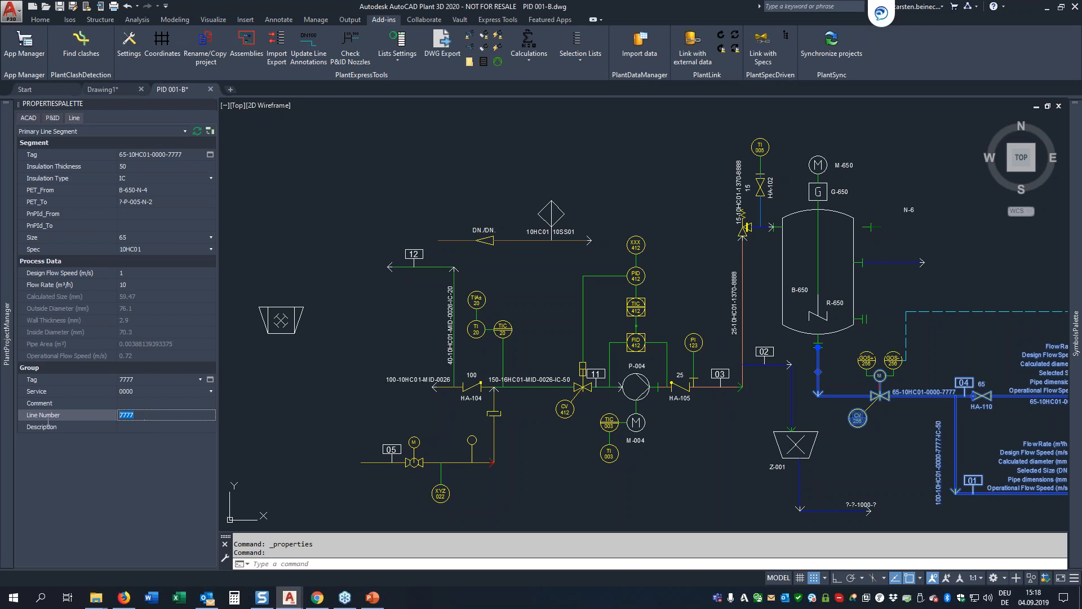
text(8978)
key(Tab)
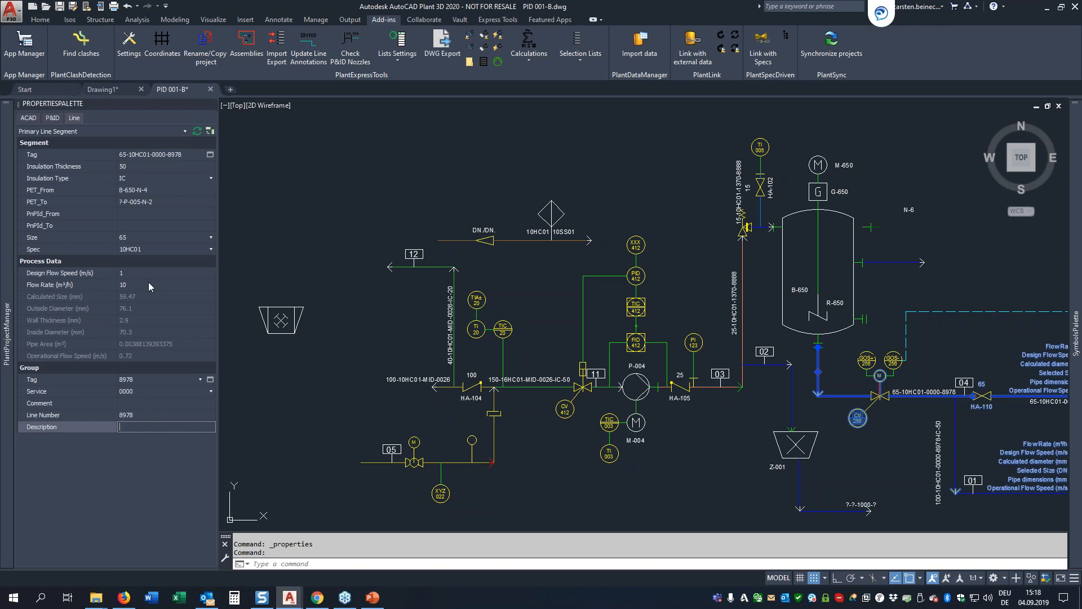
Step: Try the vertical tab arrangement of the PlantExpressTools properties palette and restore the horizontal one
click(209, 131)
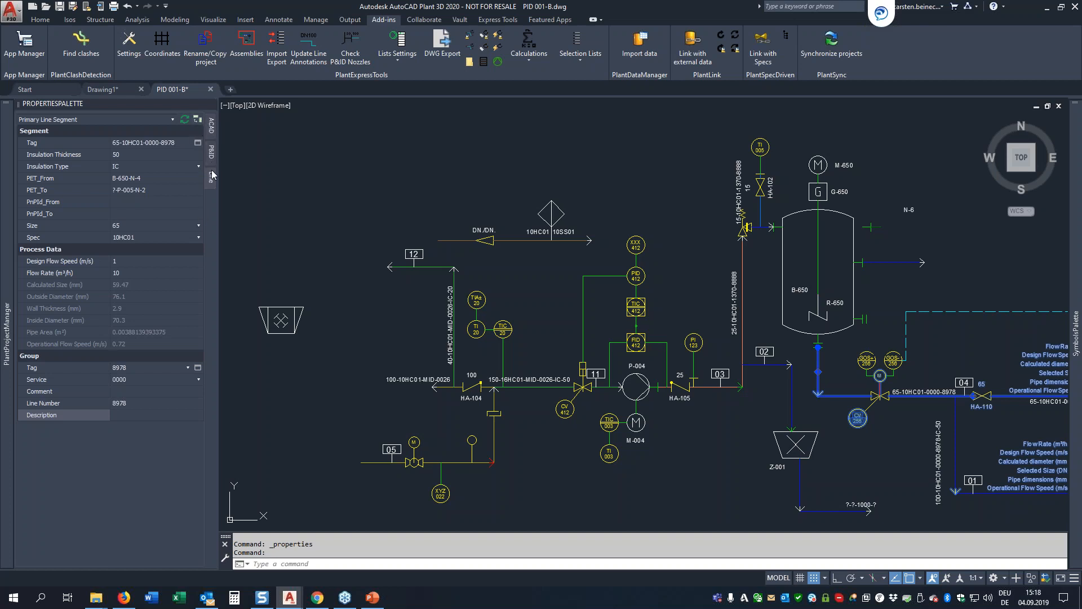
click(198, 120)
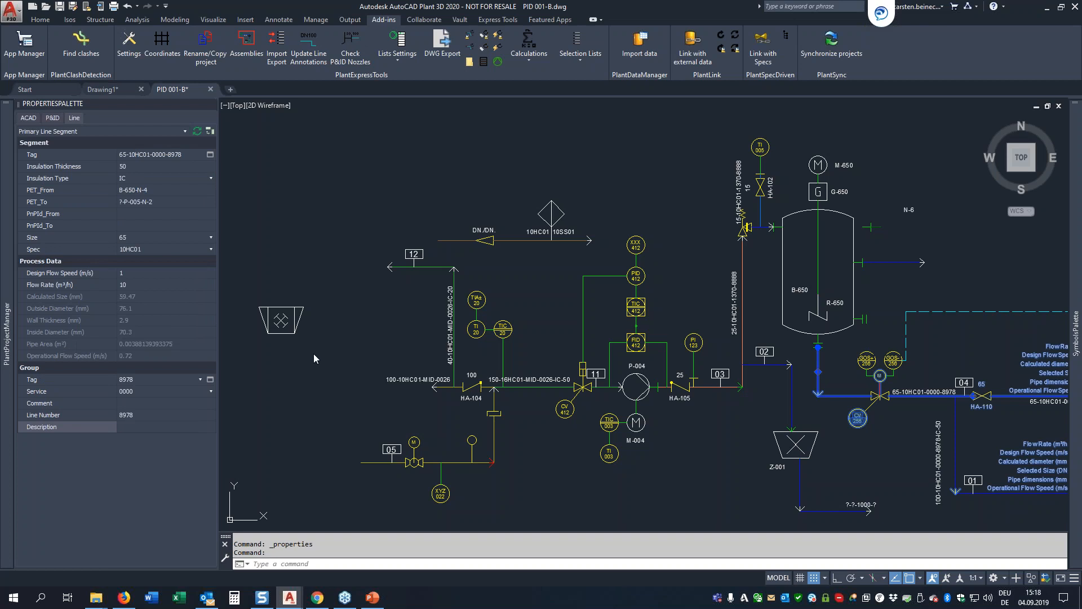
Step: Clear the selection, update the tags in the current drawing and close the Update Tags report
click(755, 291)
key(Escape)
key(Escape)
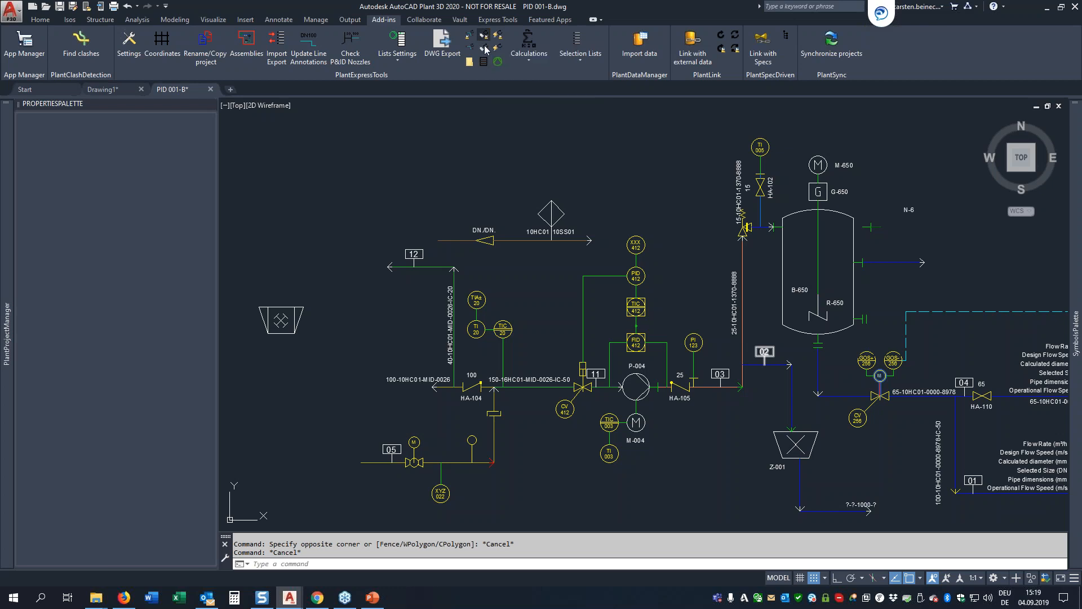
click(543, 285)
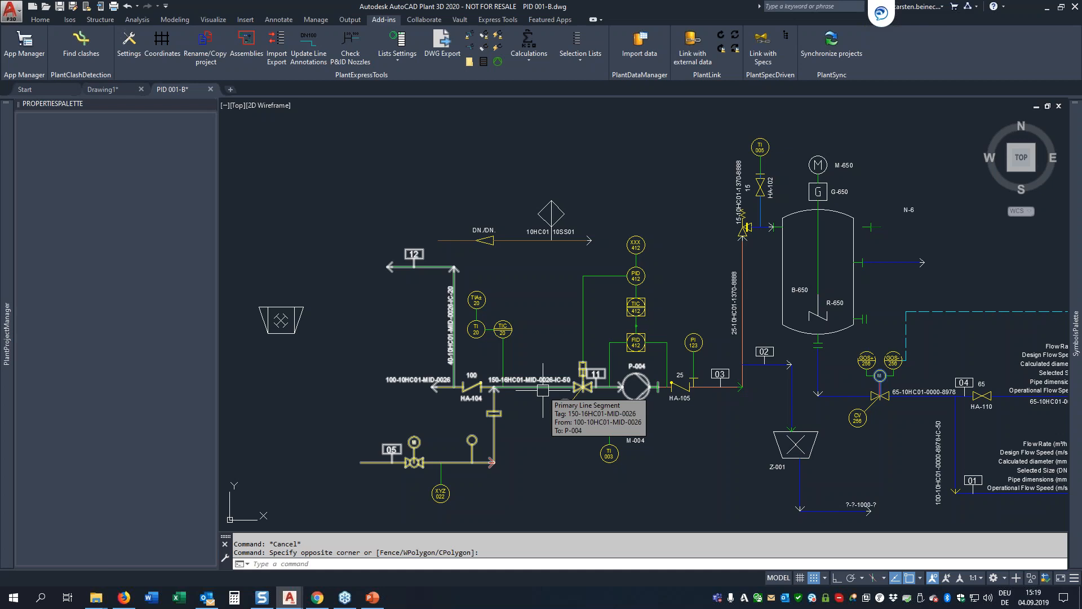
click(484, 35)
drag(873, 192, 496, 161)
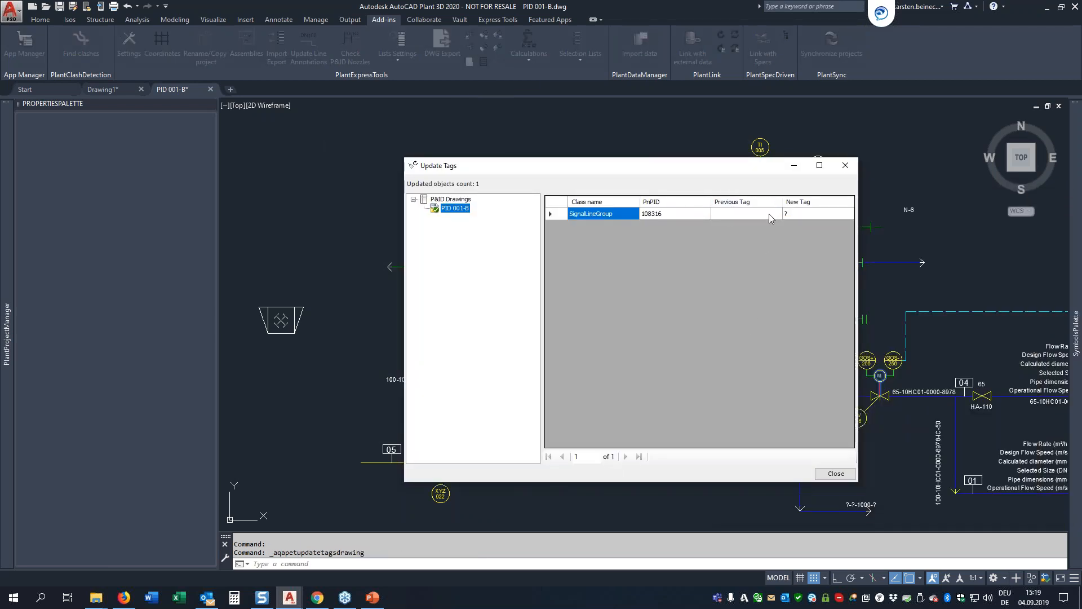
click(837, 473)
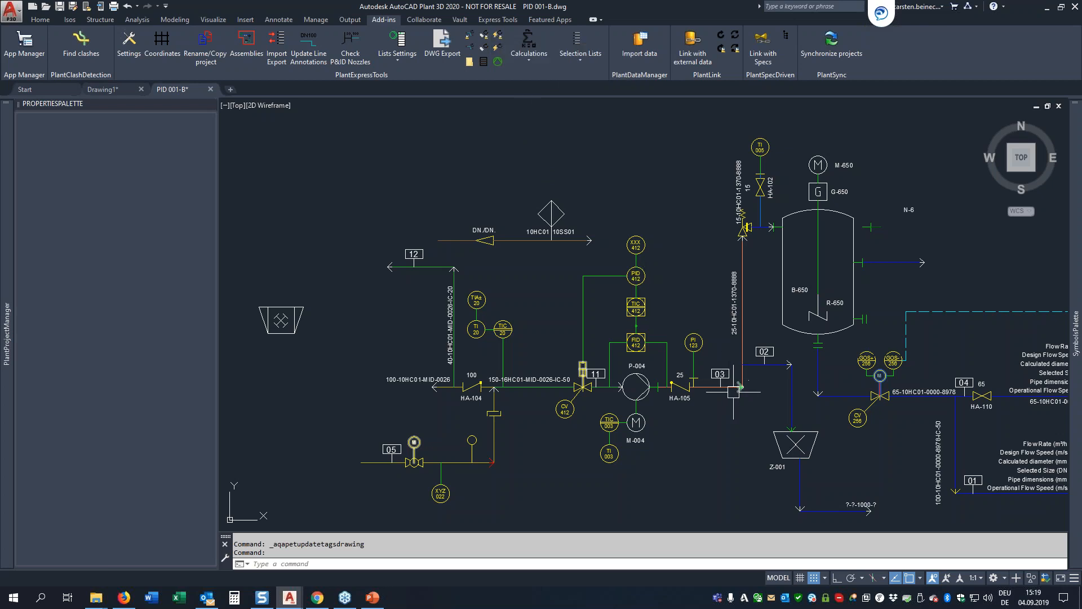
Step: Delete the DN80/DN100 reducer from the pipeline with valves CB-138 and CB-140
mouse_move(734, 391)
middle_down()
mouse_move(552, 225)
mouse_move(683, 228)
mouse_move(684, 147)
middle_up()
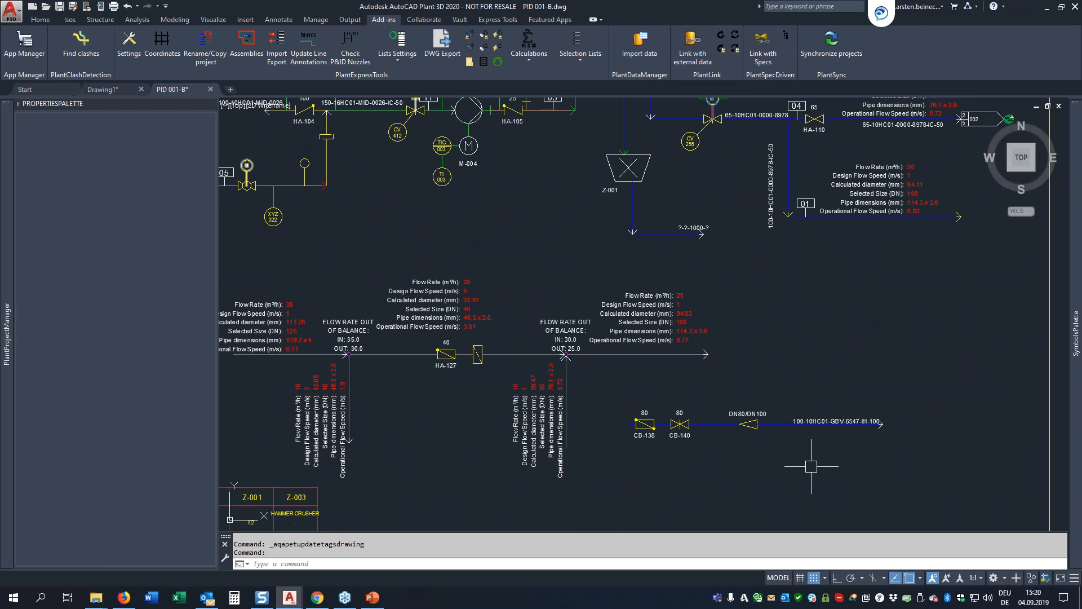
scroll(812, 466, up, 2)
click(709, 402)
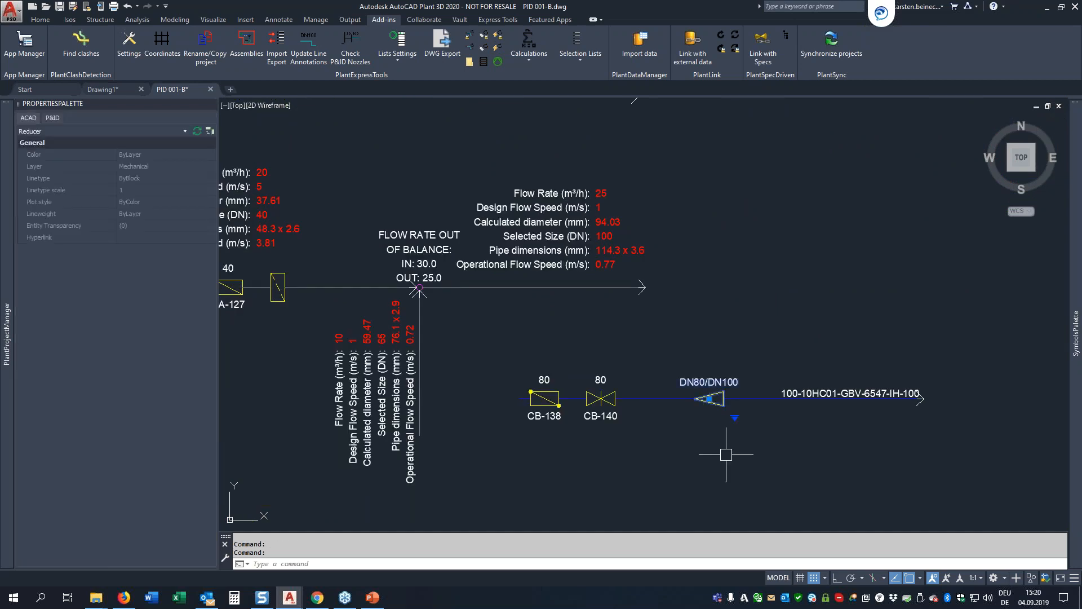
key(Delete)
click(1025, 562)
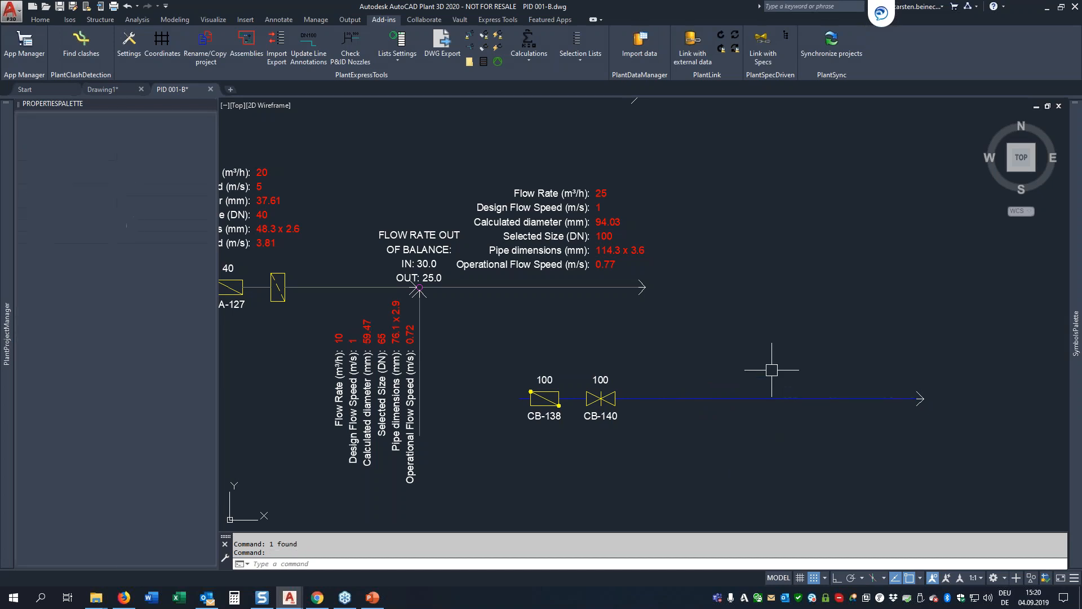
Step: Annotate the pipeline after valve CB-140 with PET_LineAnnotation near its flow arrow
click(728, 398)
right_click(728, 399)
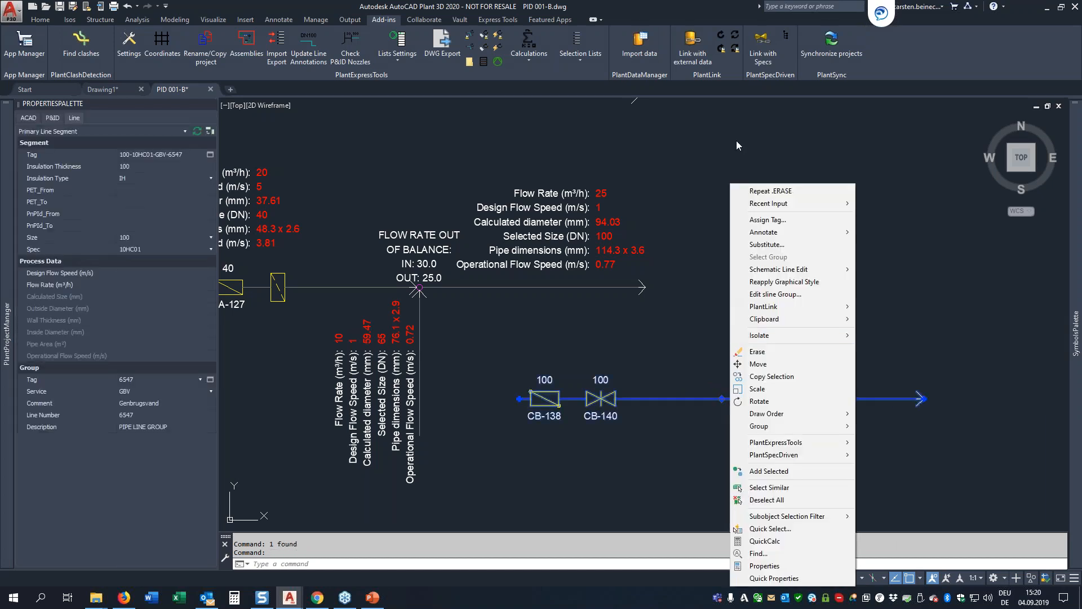
mouse_move(765, 234)
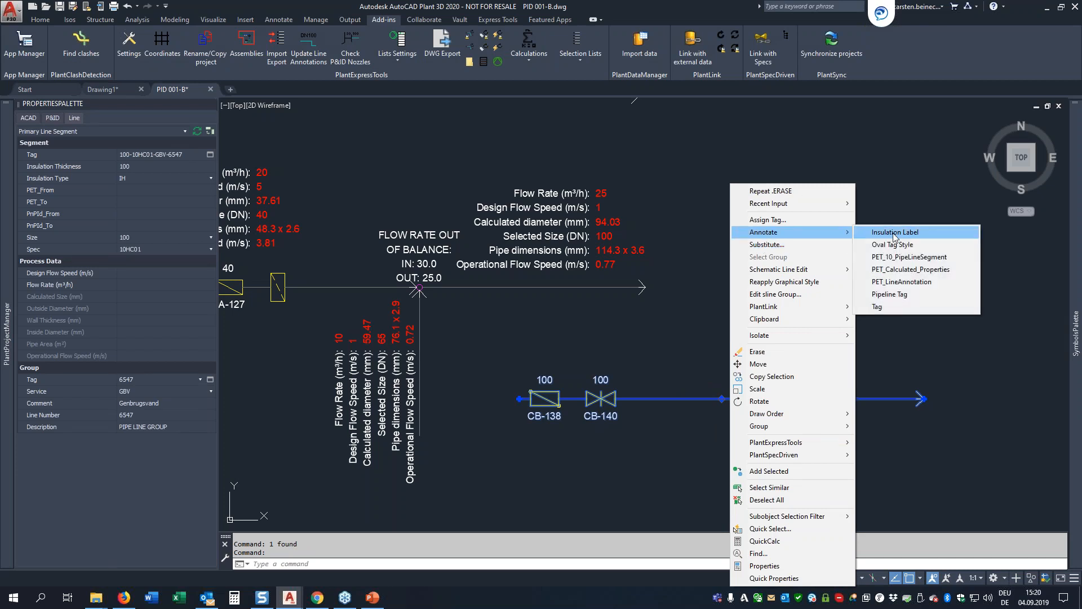
click(899, 282)
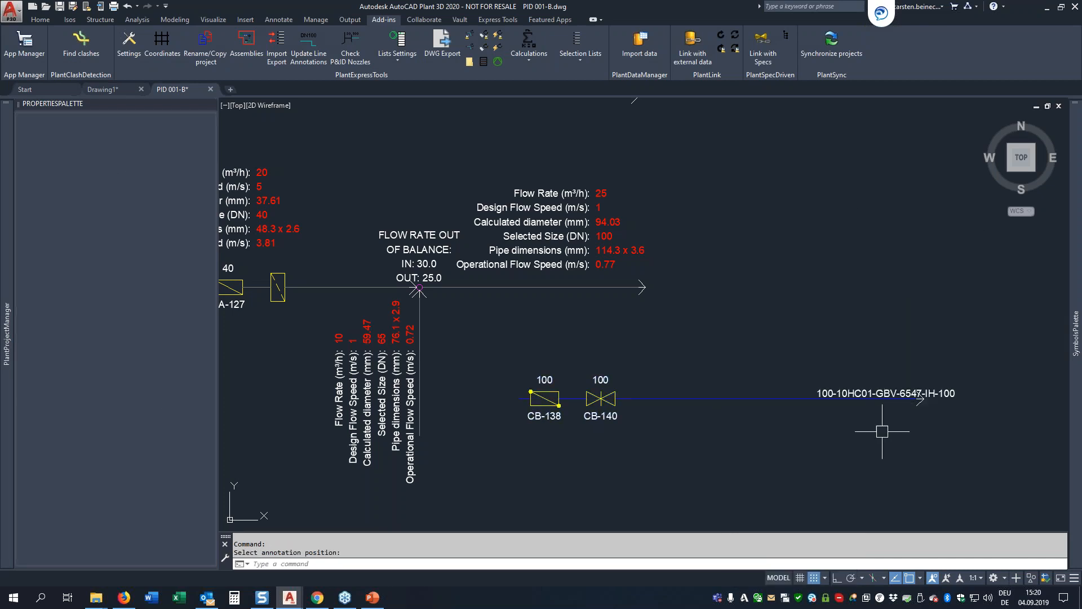
Step: Insert a reducer from the symbols palette into the pipeline between valve CB-140 and the line annotation
mouse_move(1076, 333)
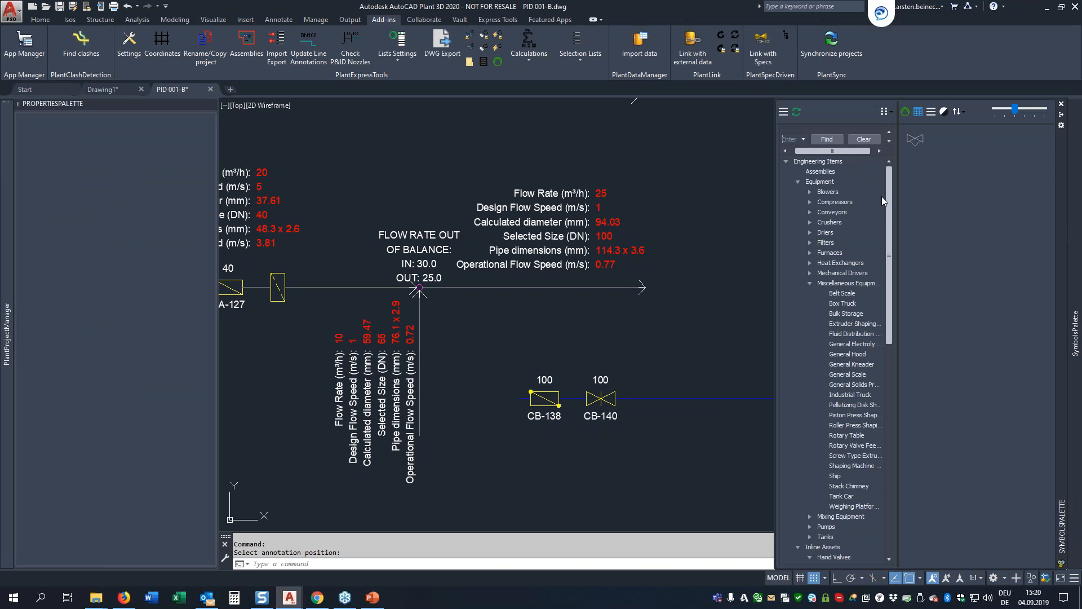
click(798, 182)
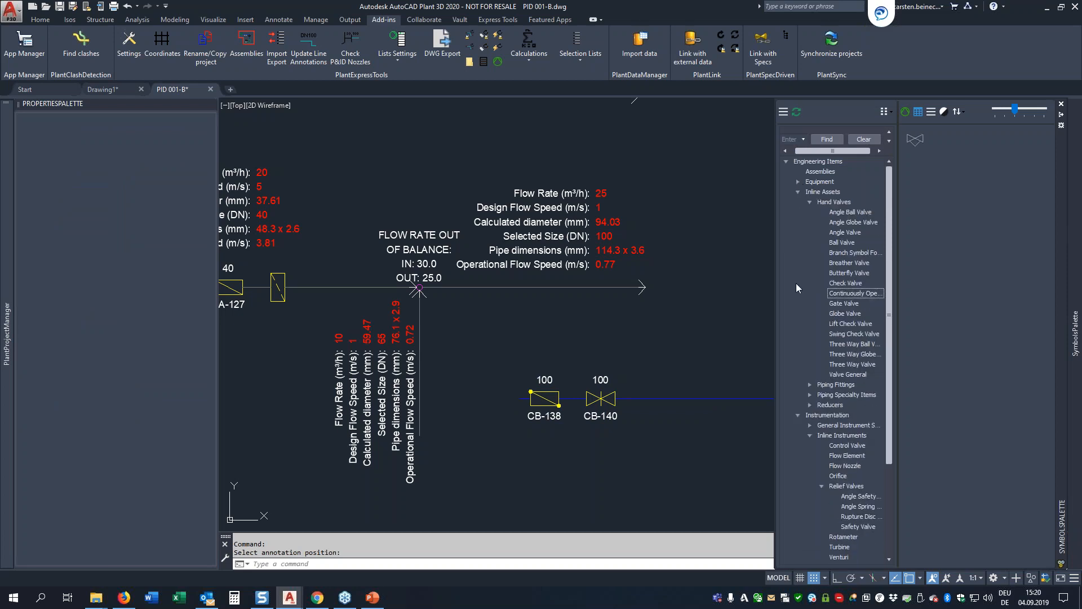
click(837, 406)
click(723, 400)
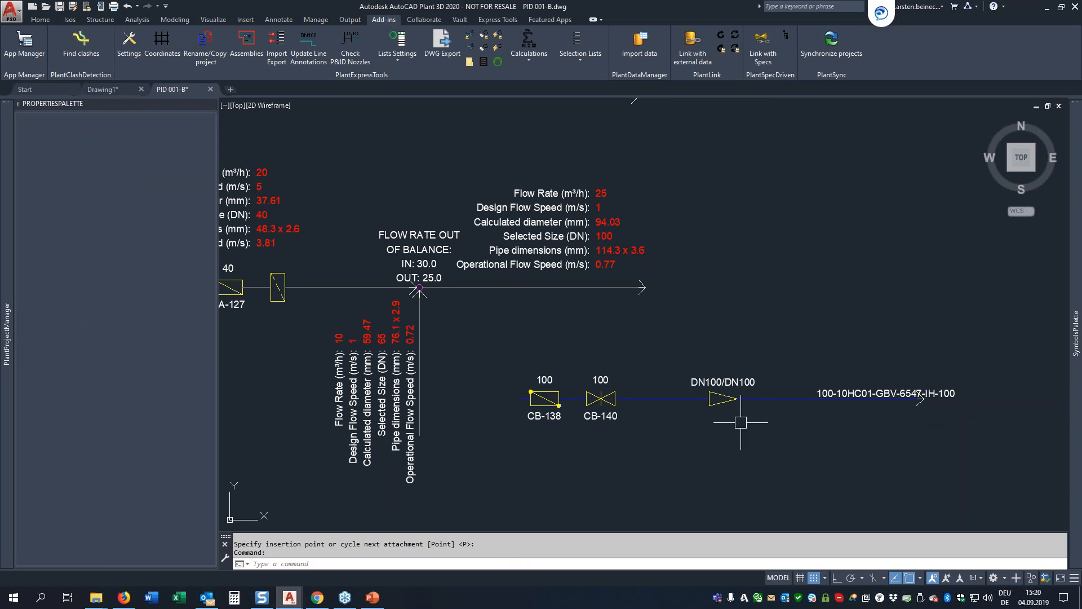
Step: Assign size 80 to the pipeline segment downstream of the reducer without placing another tag annotation
click(775, 403)
right_click(775, 402)
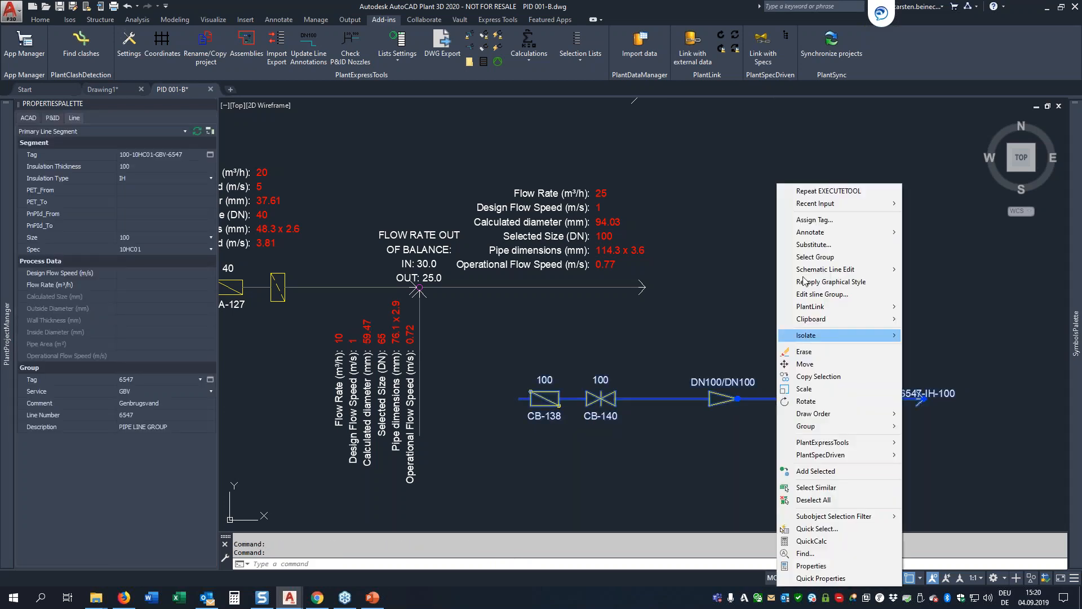
click(810, 220)
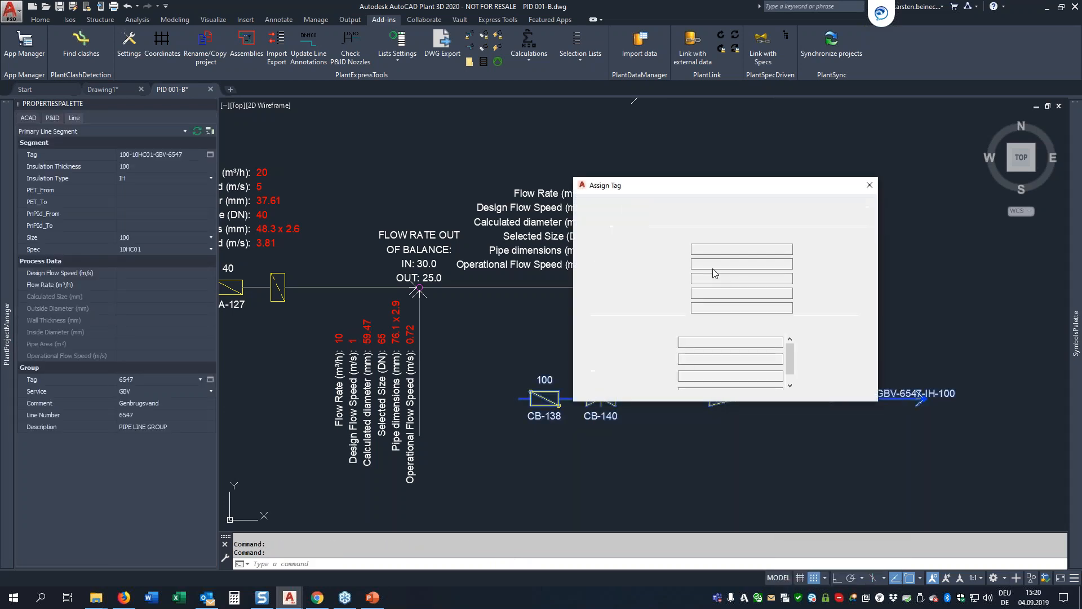
click(710, 265)
text(80)
key(Return)
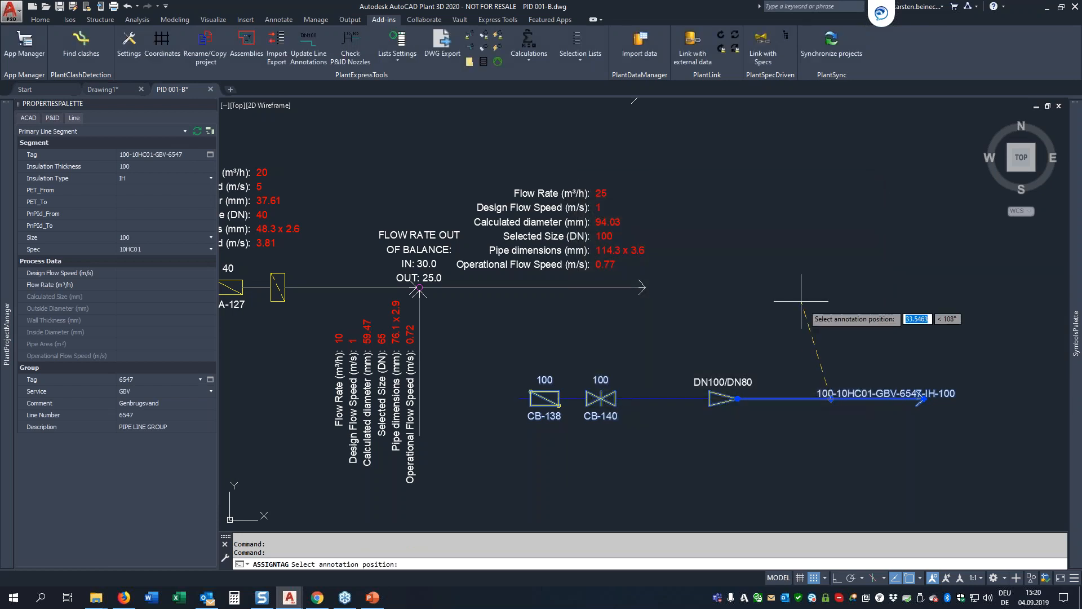
key(Escape)
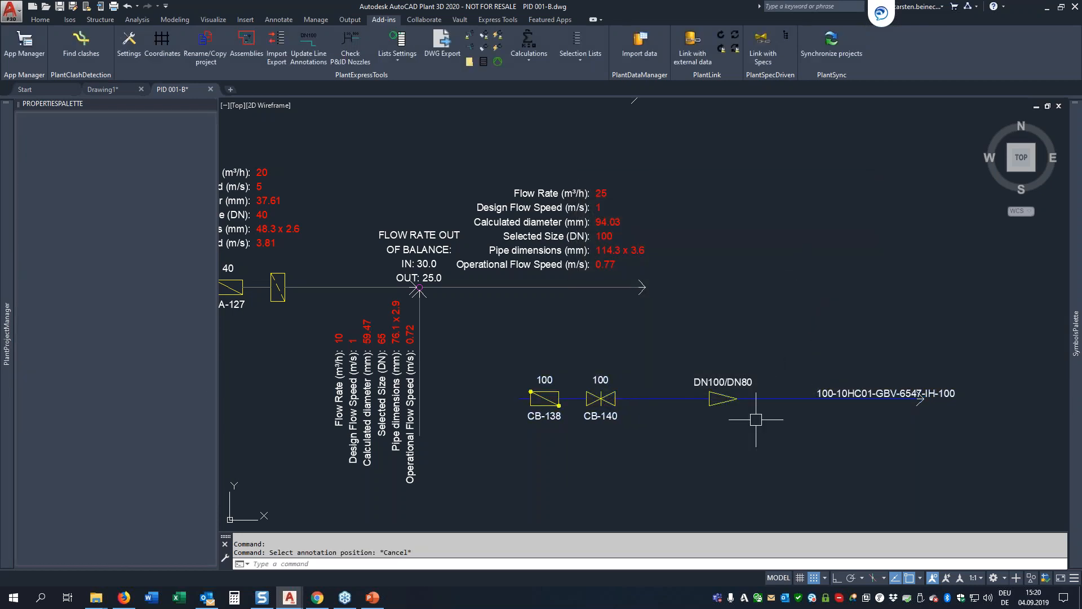
Step: Run Update Line Annotations so the annotation after the reducer takes over its segment's data
scroll(722, 400, up, 2)
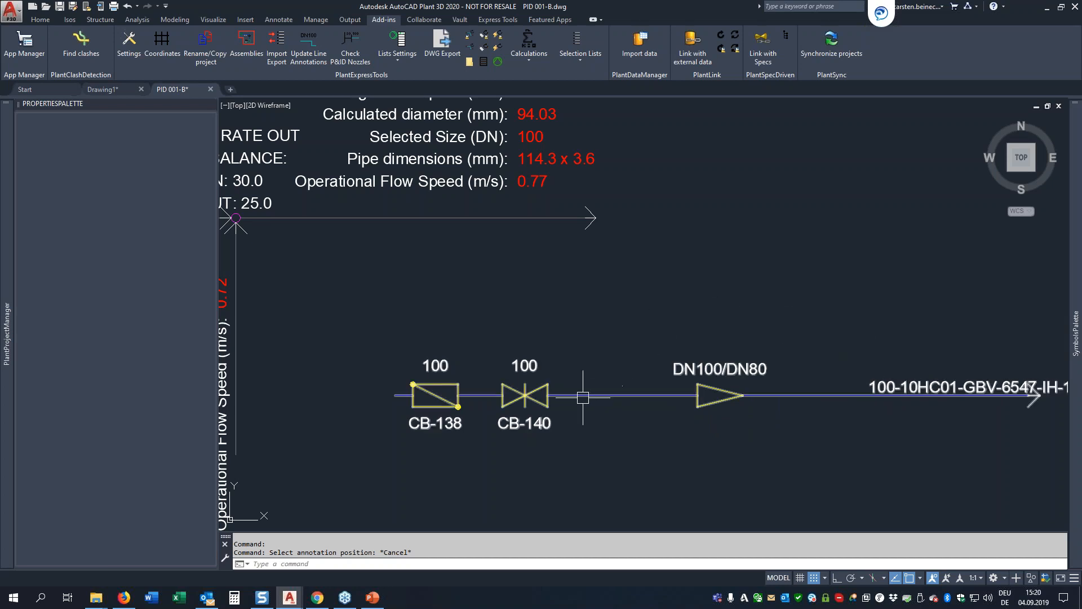
mouse_move(576, 395)
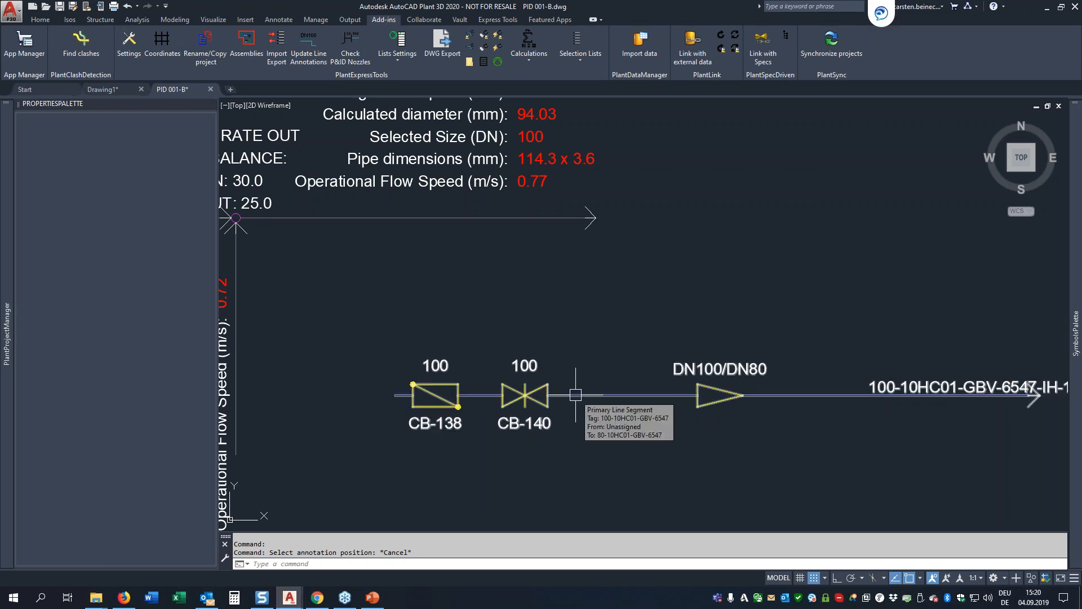
middle_drag(906, 386, 853, 354)
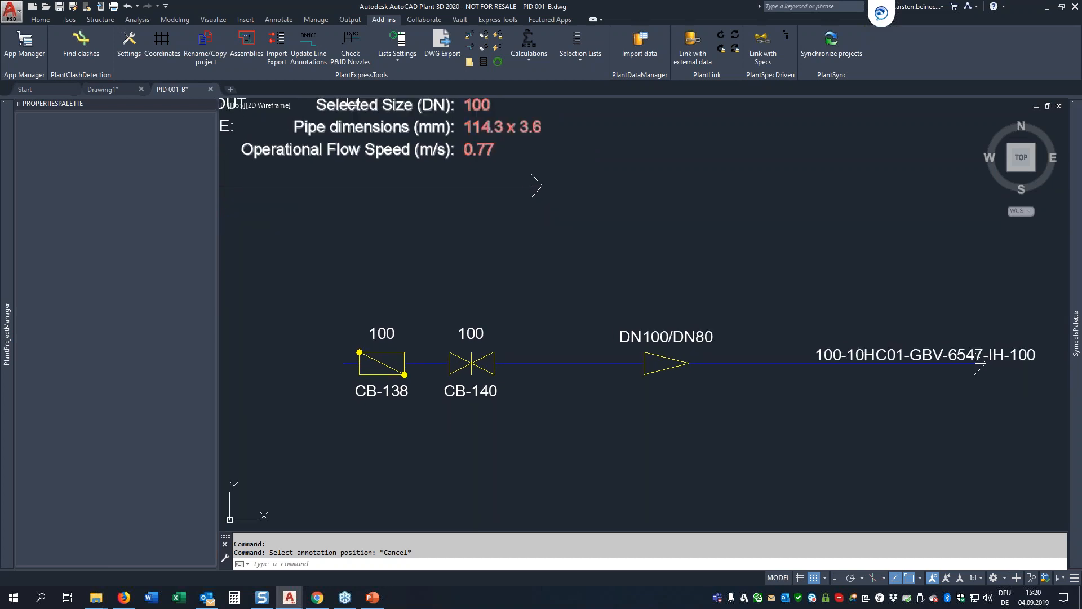
click(309, 51)
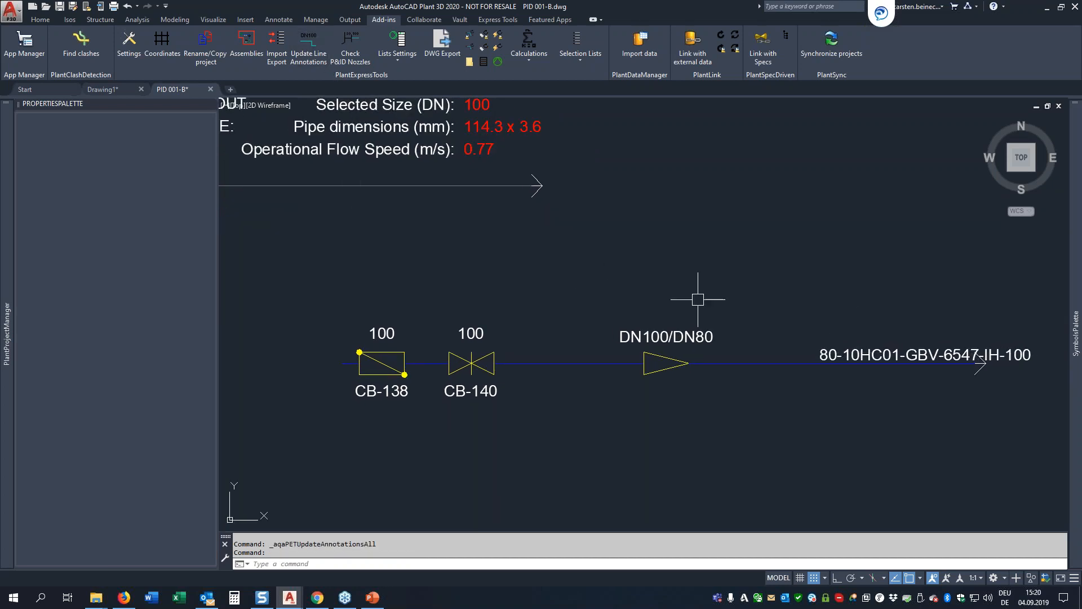
Step: Move the 80-10HC01-GBV-6547-IH-100 annotation away from its segment to above valves CB-138 and CB-140, with object snap off
click(827, 352)
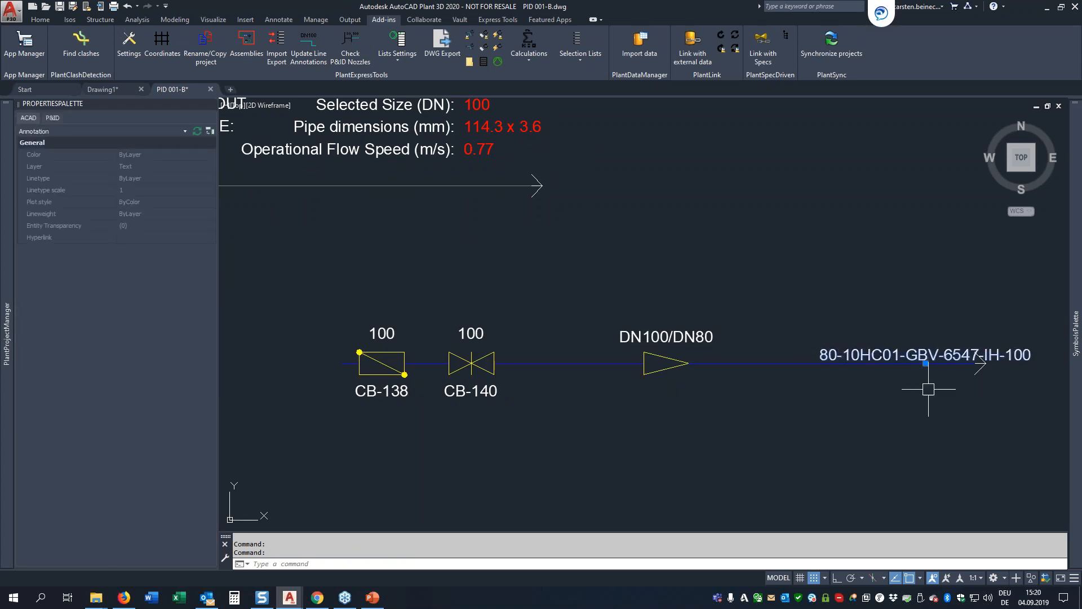
scroll(914, 383, down, 2)
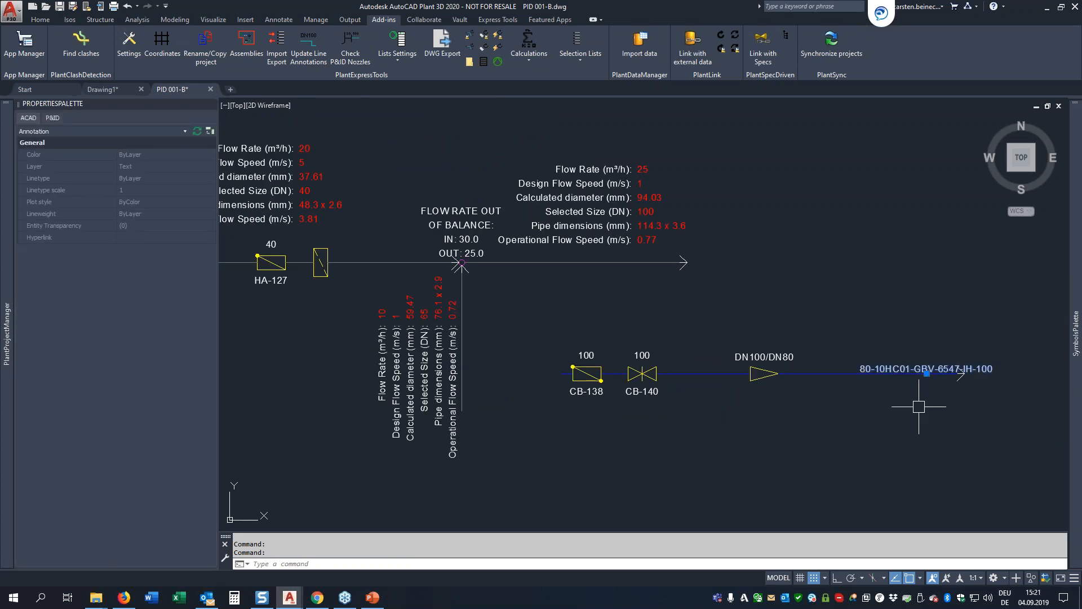
text(m)
key(Return)
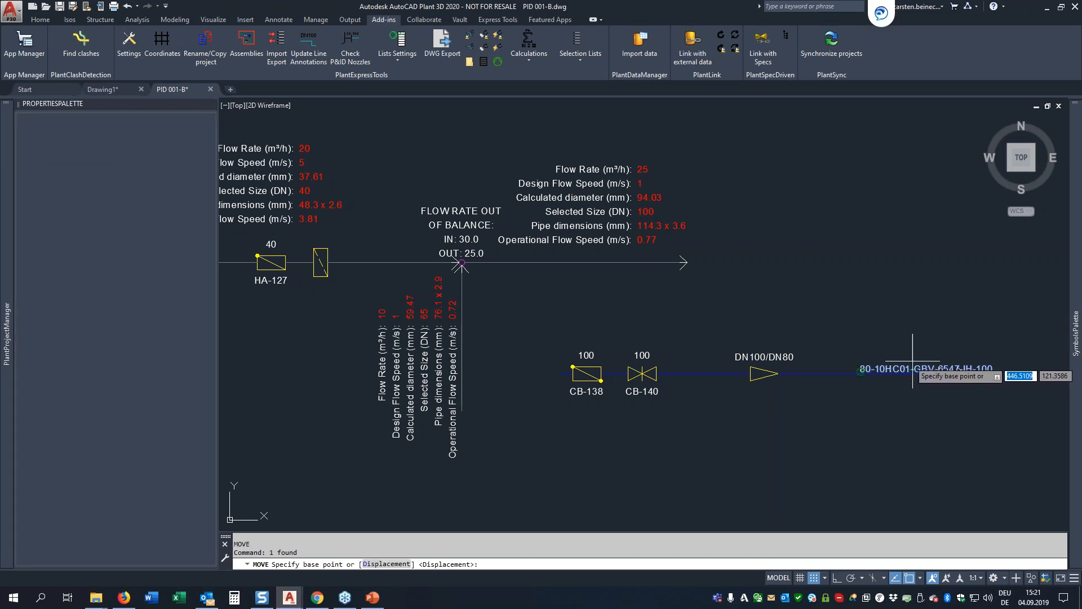
key(F3)
click(913, 361)
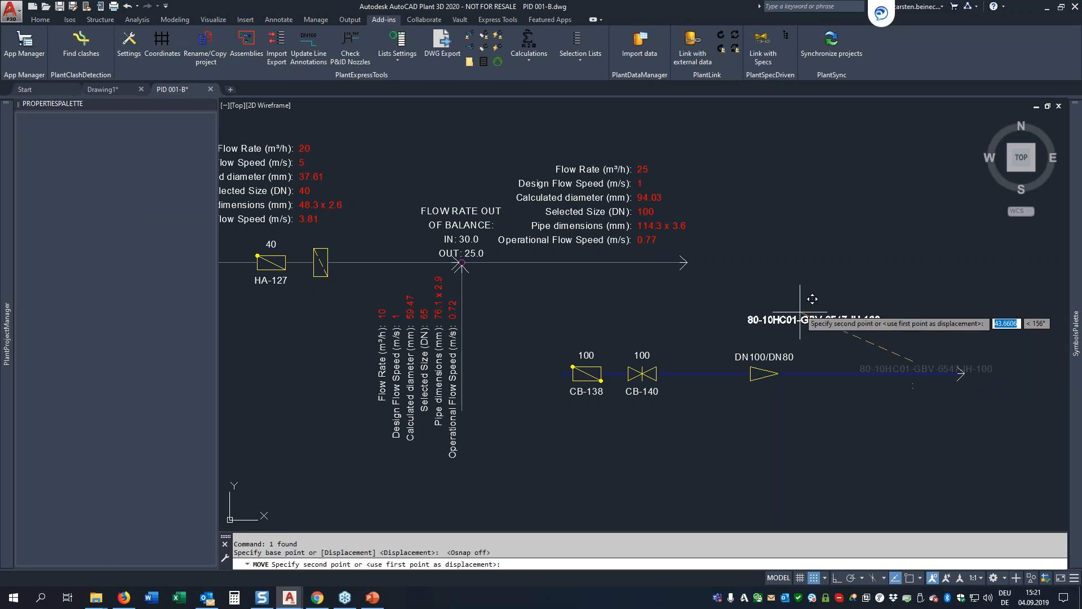
click(588, 291)
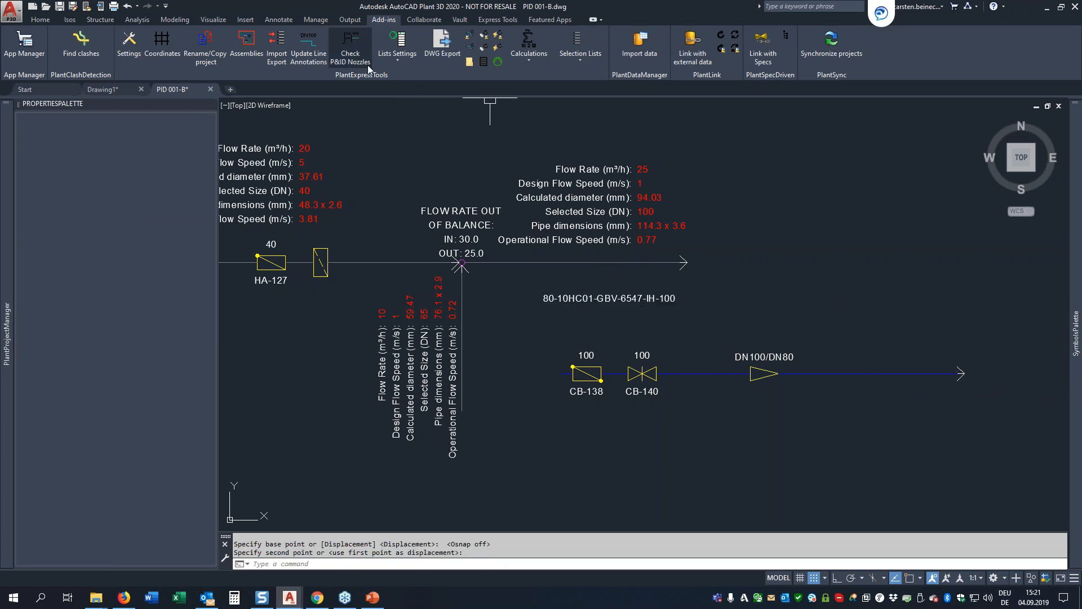
Step: Run Update Line Annotations before and after moving the annotation back above the pipeline segment downstream of the DN100/DN80 reducer
click(311, 52)
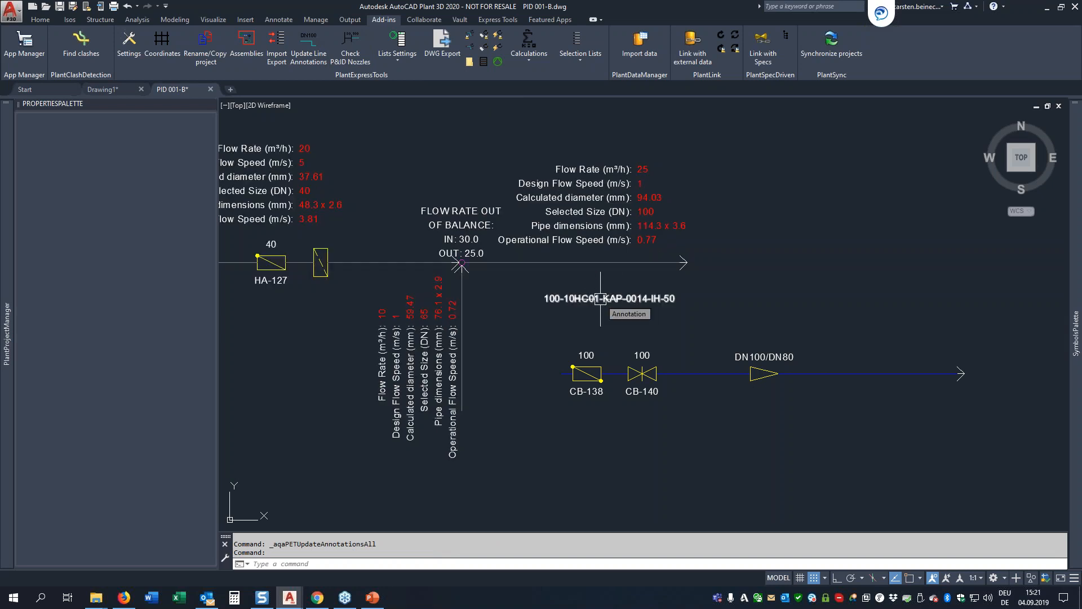
click(601, 298)
click(609, 303)
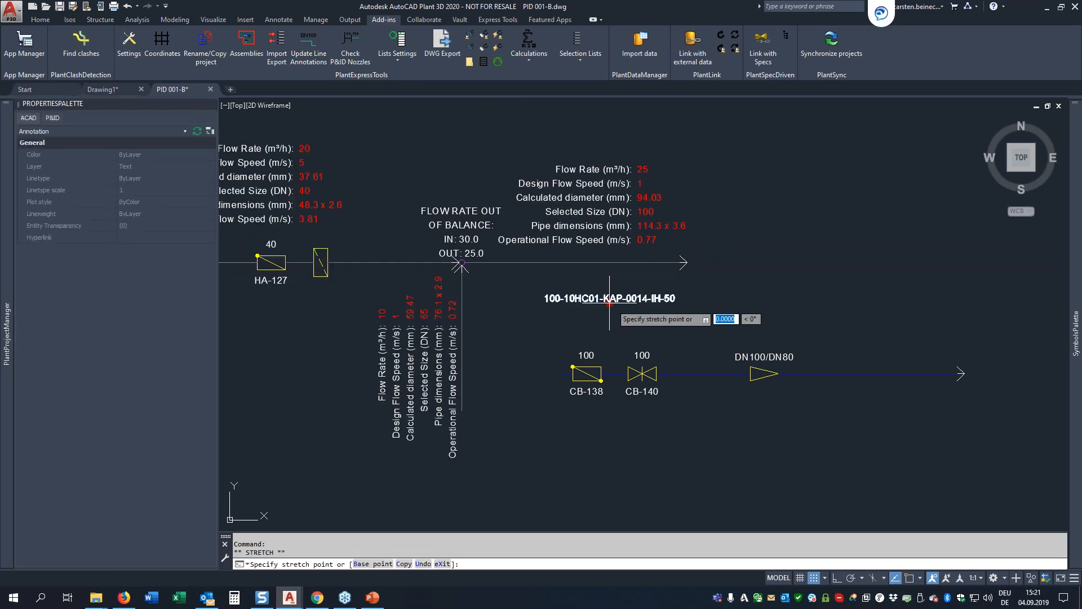
click(885, 369)
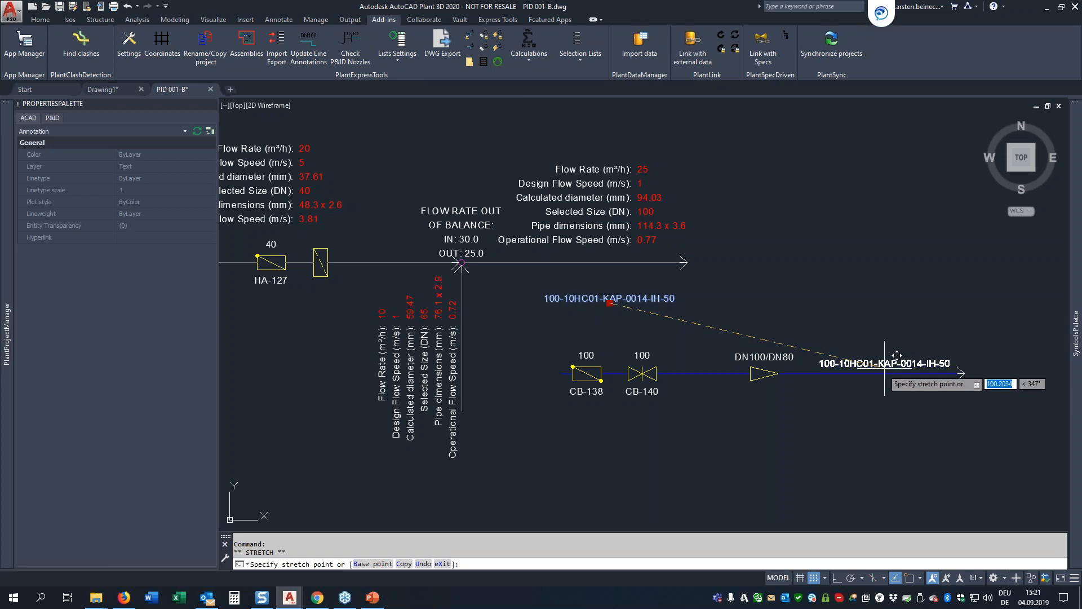
click(315, 44)
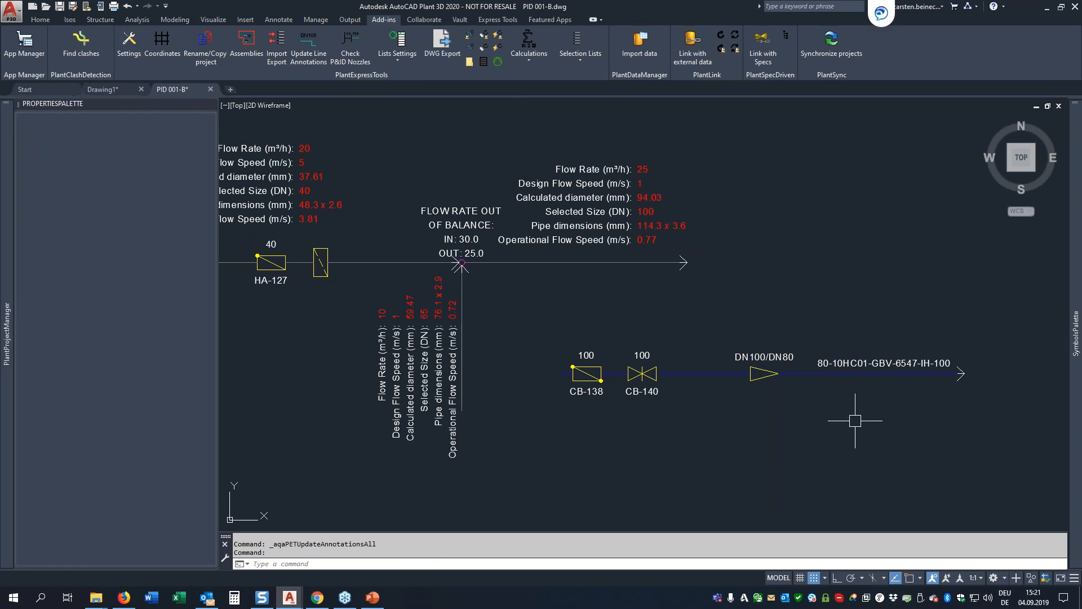
Step: Examine the equipment list table in the drawing's lower-left corner, including the column for tank B-650
scroll(855, 420, down, 6)
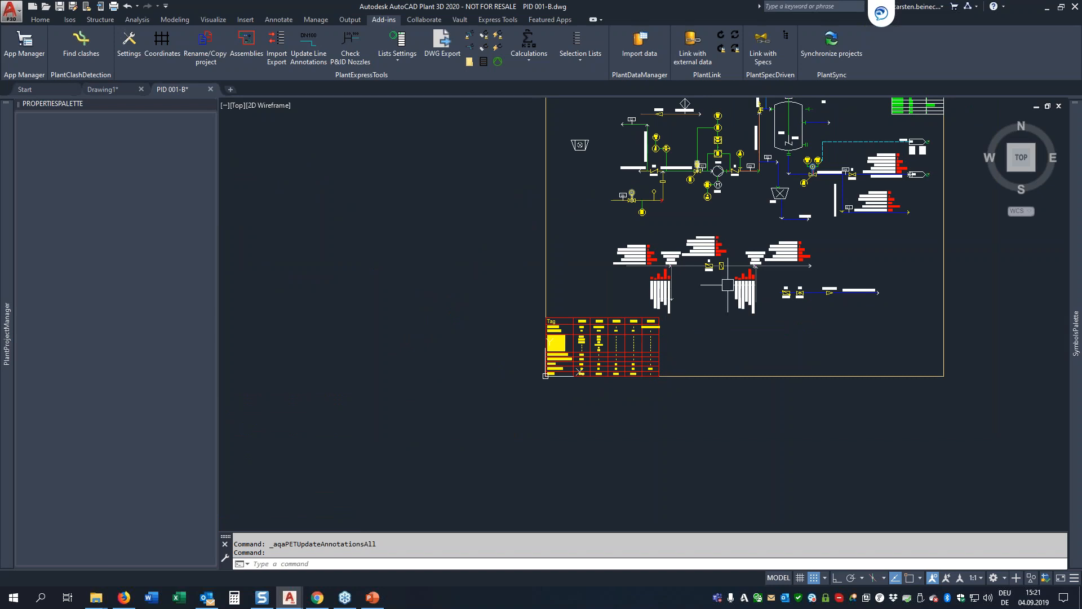
scroll(726, 285, up, 2)
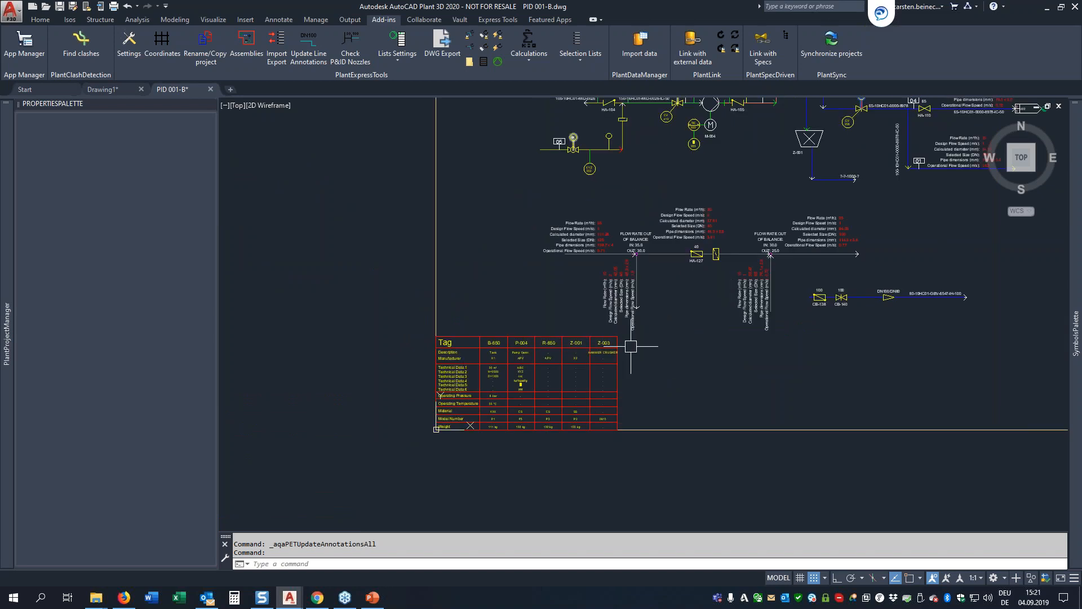
scroll(631, 347, up, 2)
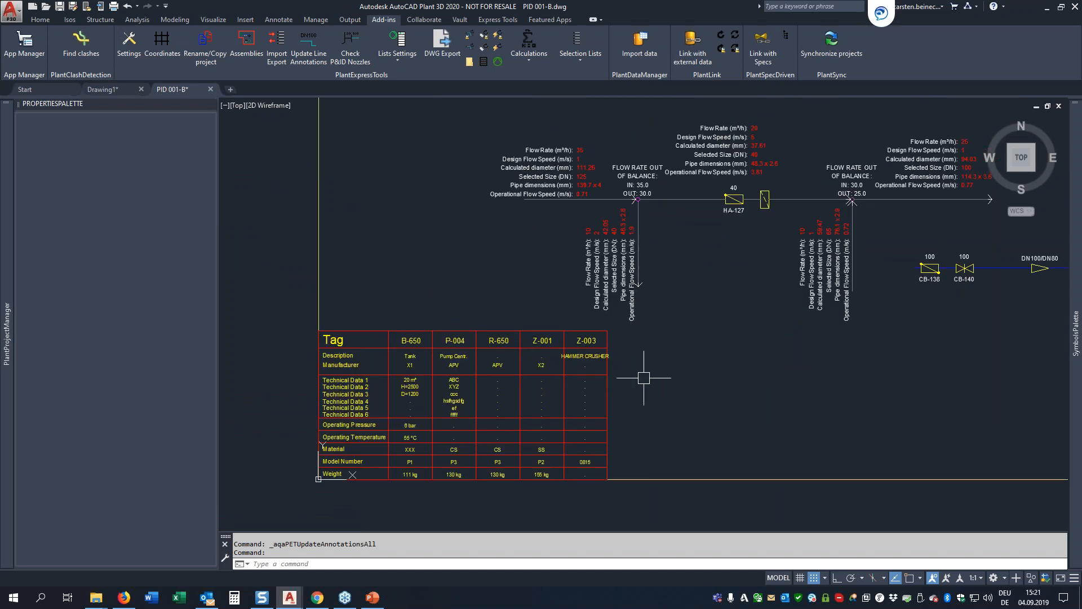
scroll(644, 379, down, 2)
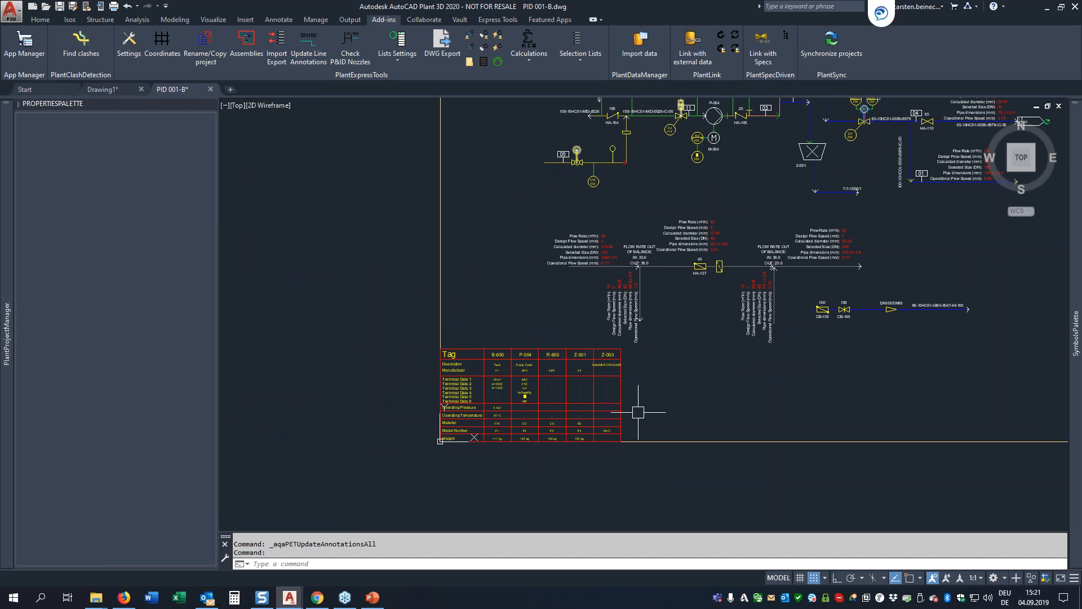
scroll(623, 367, up, 2)
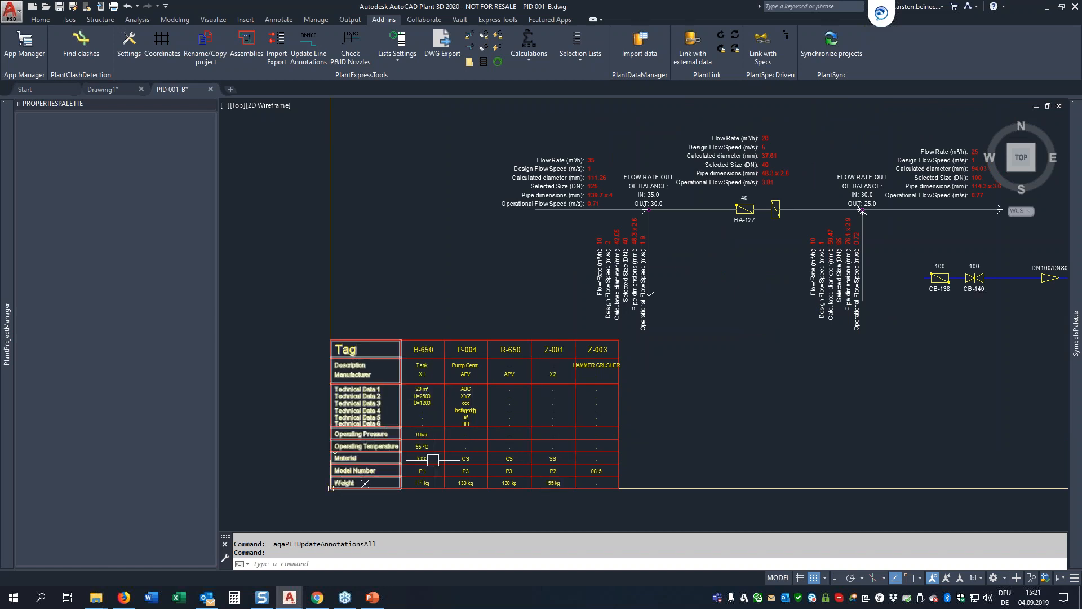
click(417, 349)
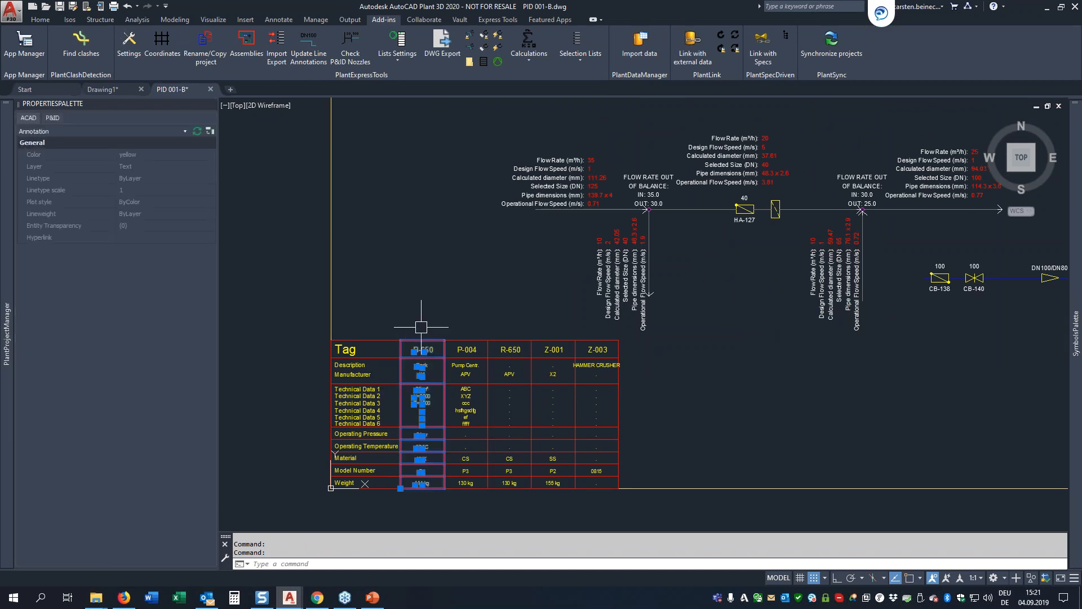
key(Escape)
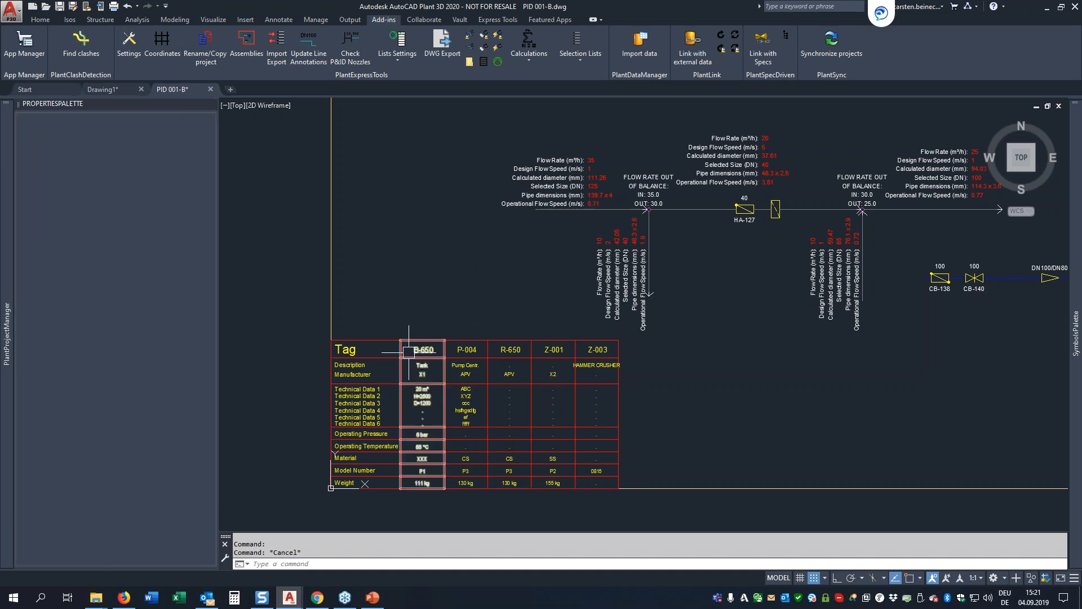
Step: Update all PlantExpressTools lists in the drawing
scroll(410, 391, down, 2)
scroll(549, 293, down, 3)
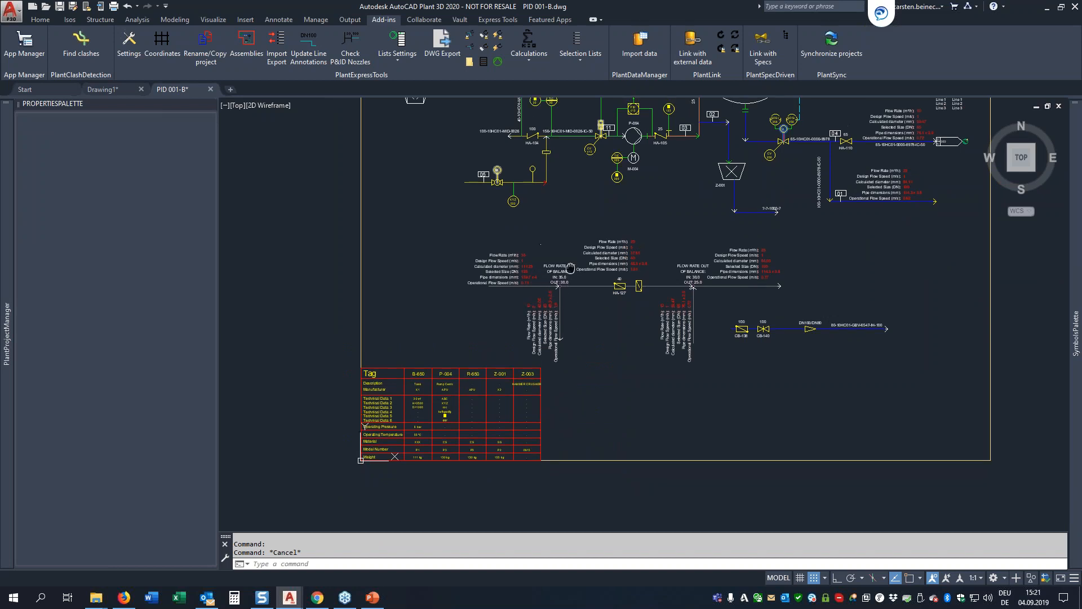
middle_drag(550, 299, 550, 277)
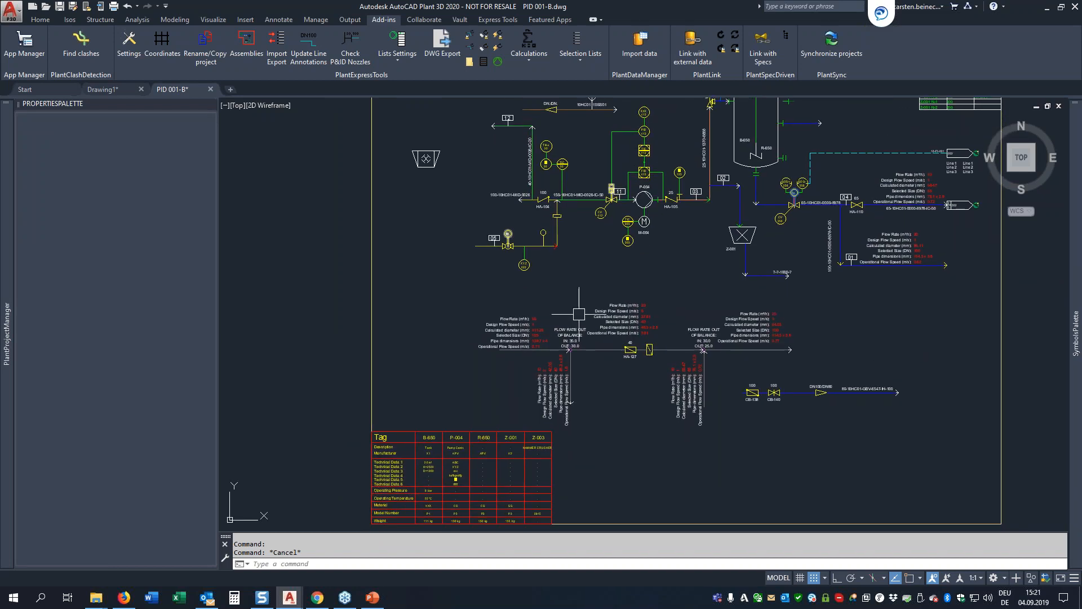
click(399, 60)
click(407, 103)
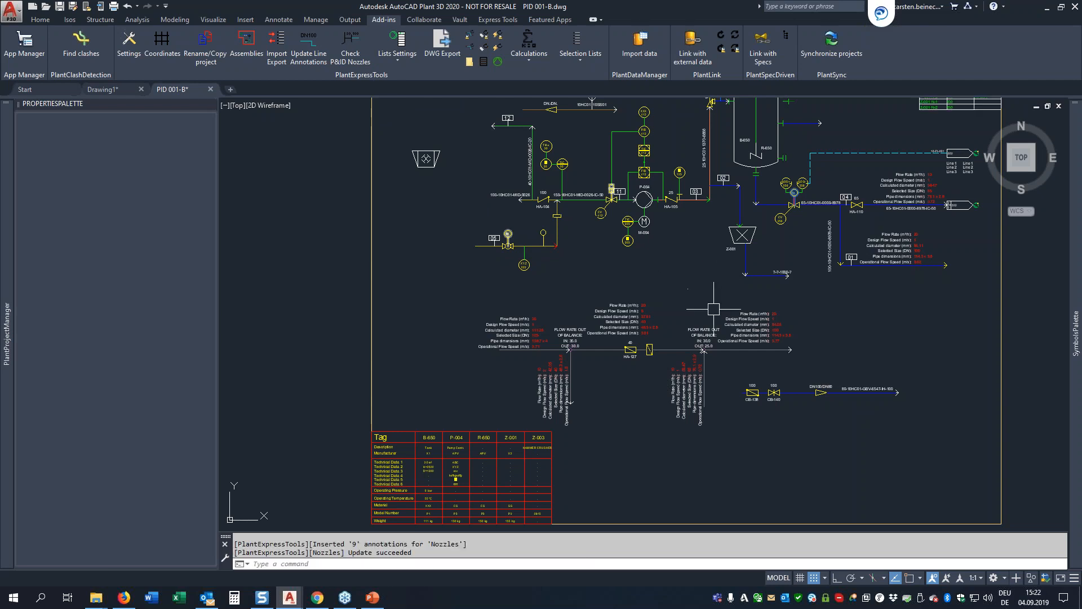
Step: Examine the flow data table above the P&ID and the Inline Objects and Equipment Nozzles lists beside it
scroll(712, 310, down, 2)
scroll(564, 389, up, 3)
scroll(569, 390, down, 1)
scroll(574, 390, down, 5)
scroll(515, 347, up, 8)
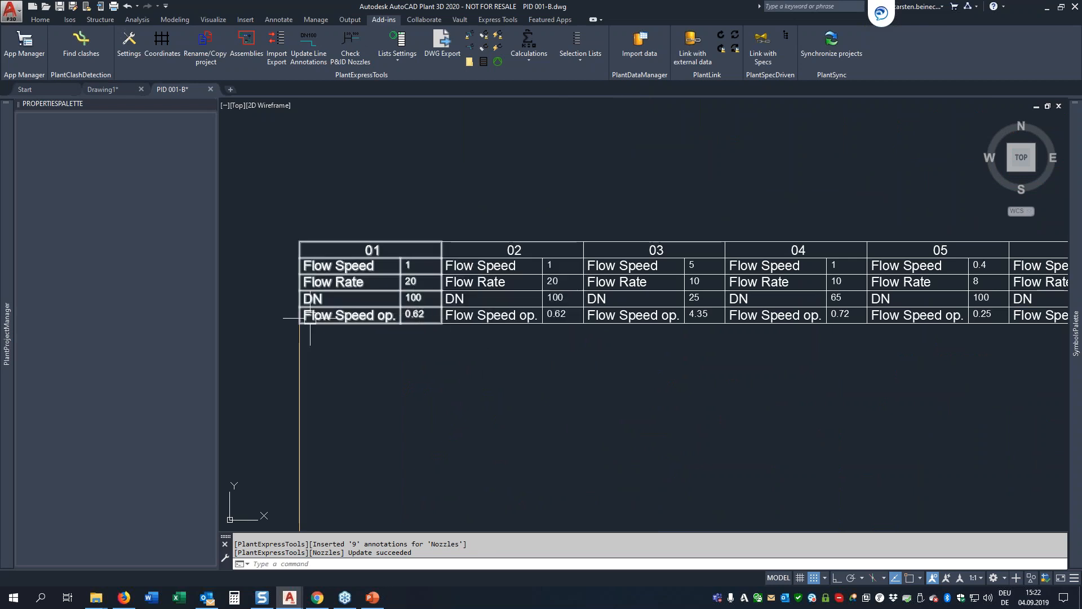
scroll(638, 309, down, 5)
scroll(638, 308, up, 7)
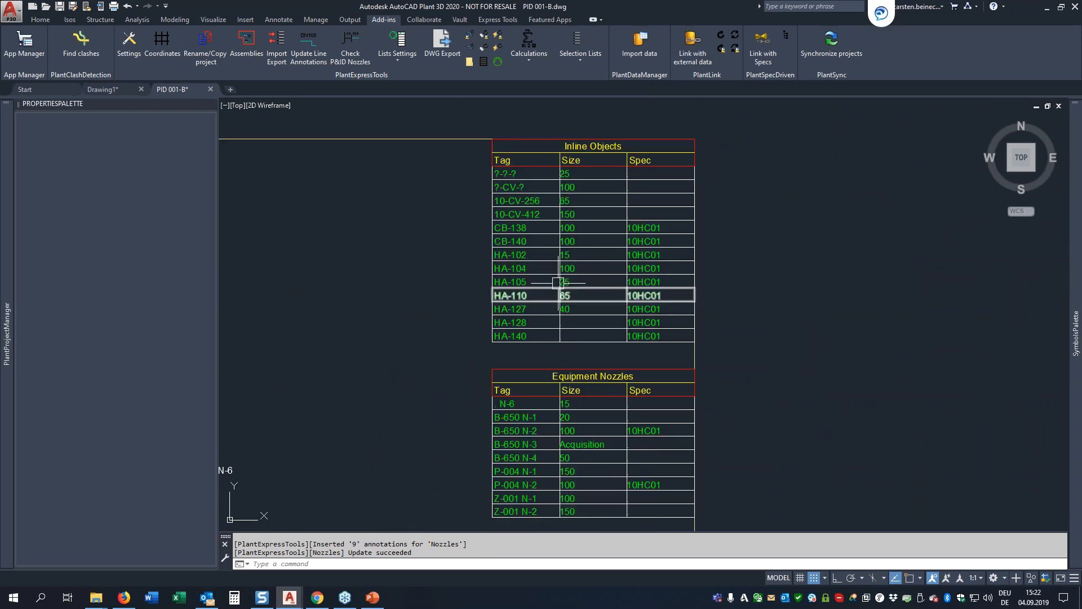
scroll(569, 248, down, 2)
scroll(580, 389, up, 4)
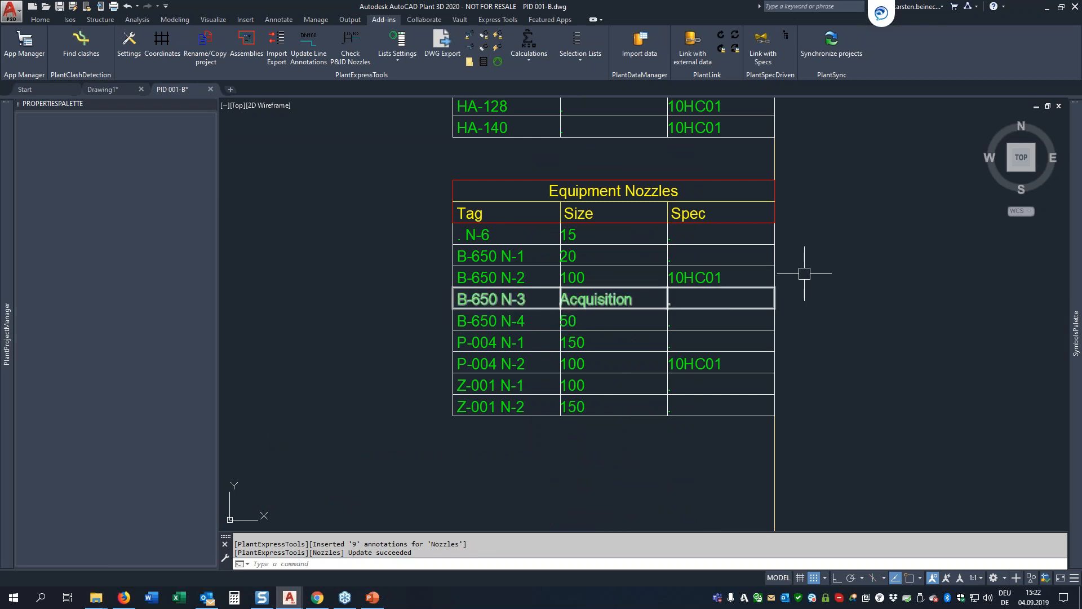
scroll(813, 268, down, 5)
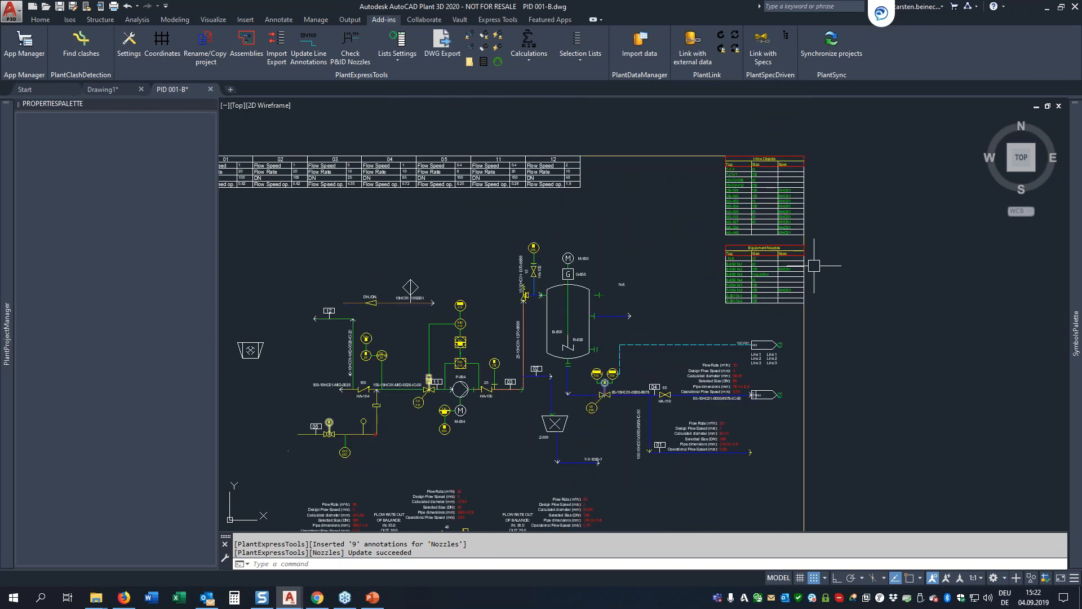
Step: Copy the hammer crusher symbol near the drawing's left border to a position directly below the original
middle_drag(386, 324, 525, 244)
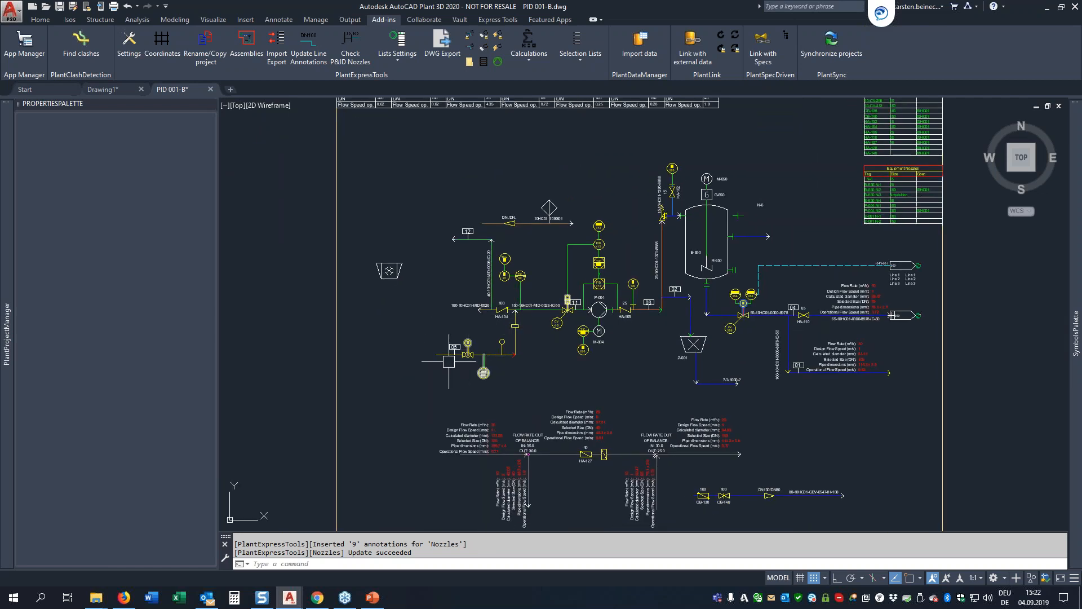
scroll(449, 362, up, 5)
scroll(480, 288, down, 5)
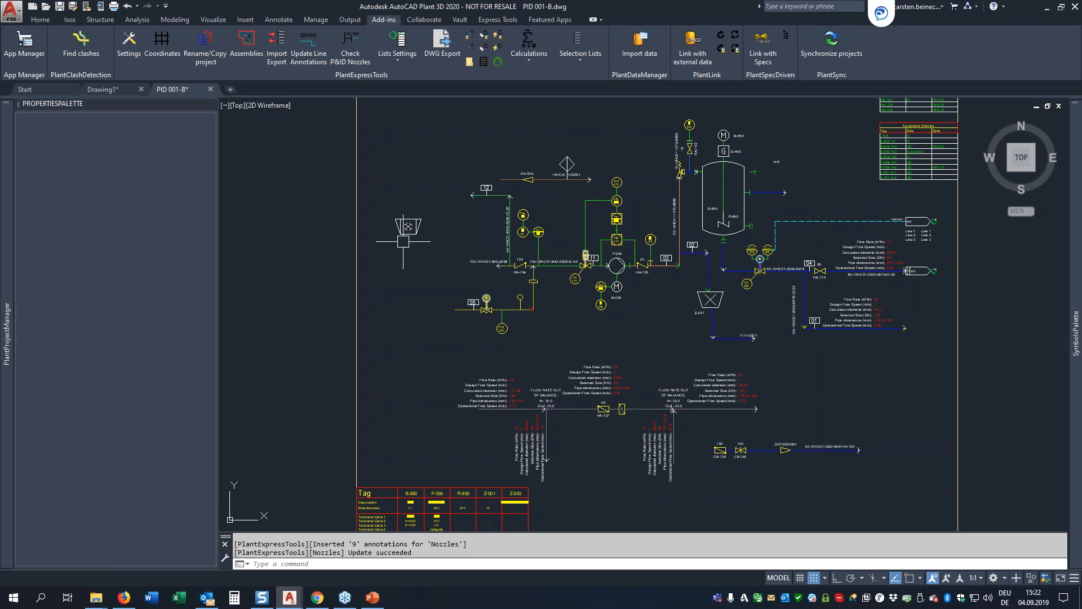
text(co)
key(Return)
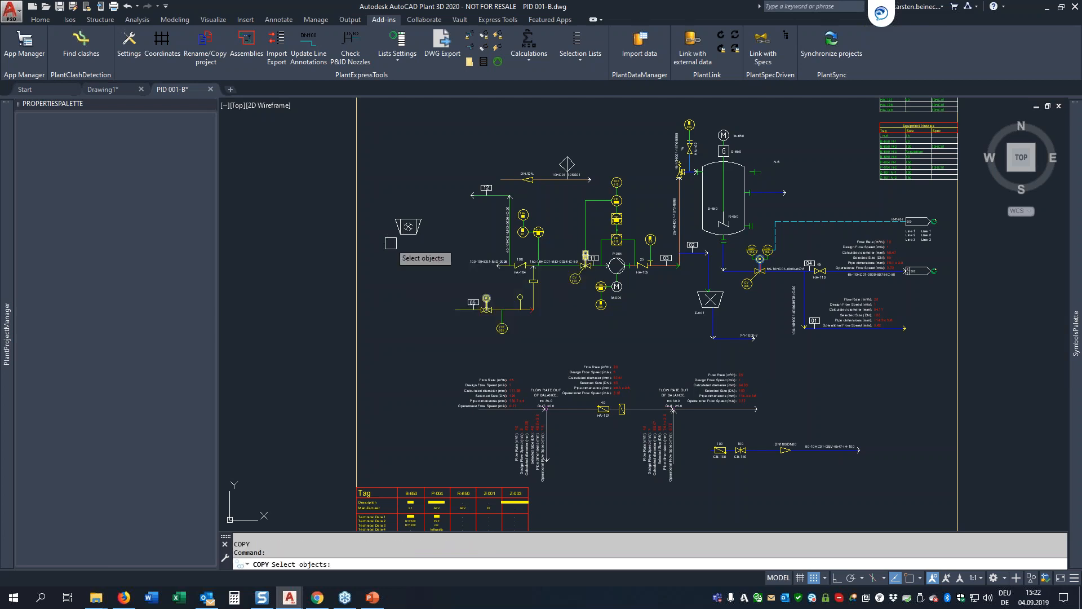
click(414, 227)
key(Return)
click(427, 254)
click(423, 284)
key(Escape)
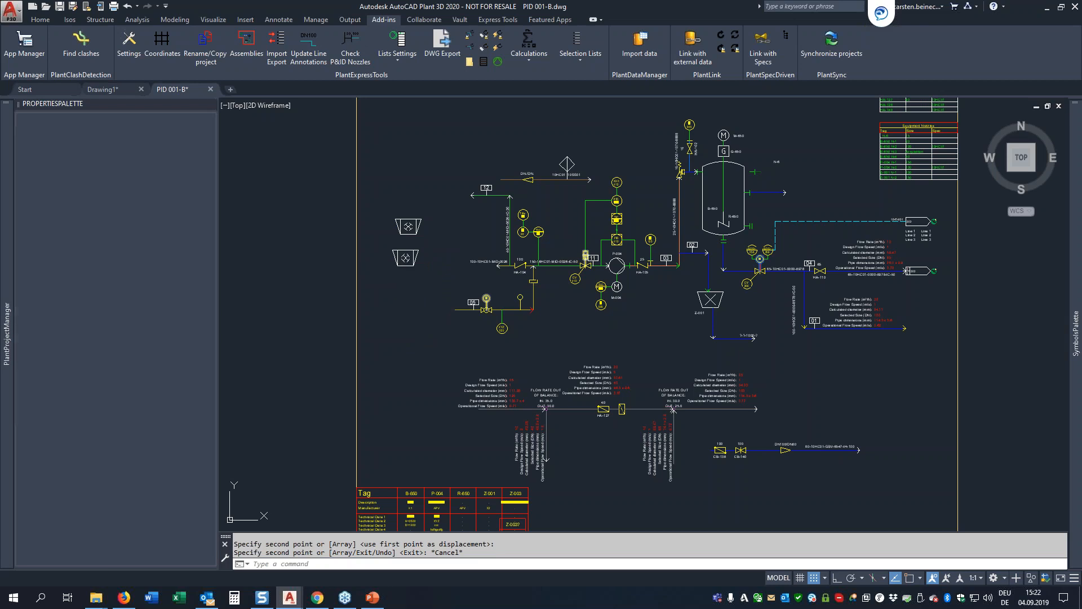
Step: Assign tag Z-004 with description "Crusher" to the copied crusher and place its Equipment Tag annotation below the symbol
click(398, 258)
right_click(393, 259)
click(421, 257)
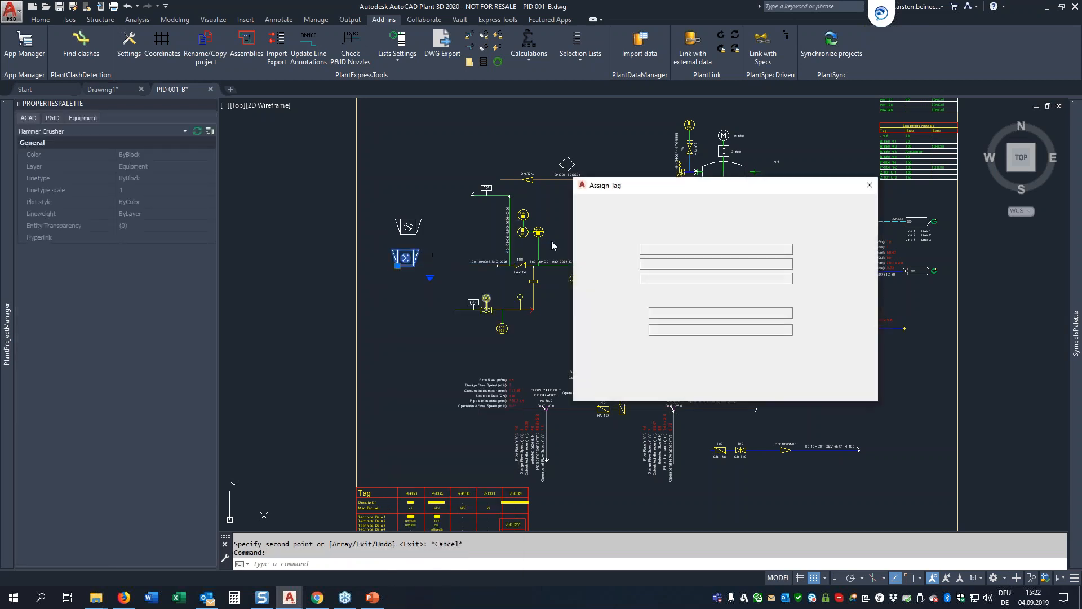
click(838, 278)
click(857, 280)
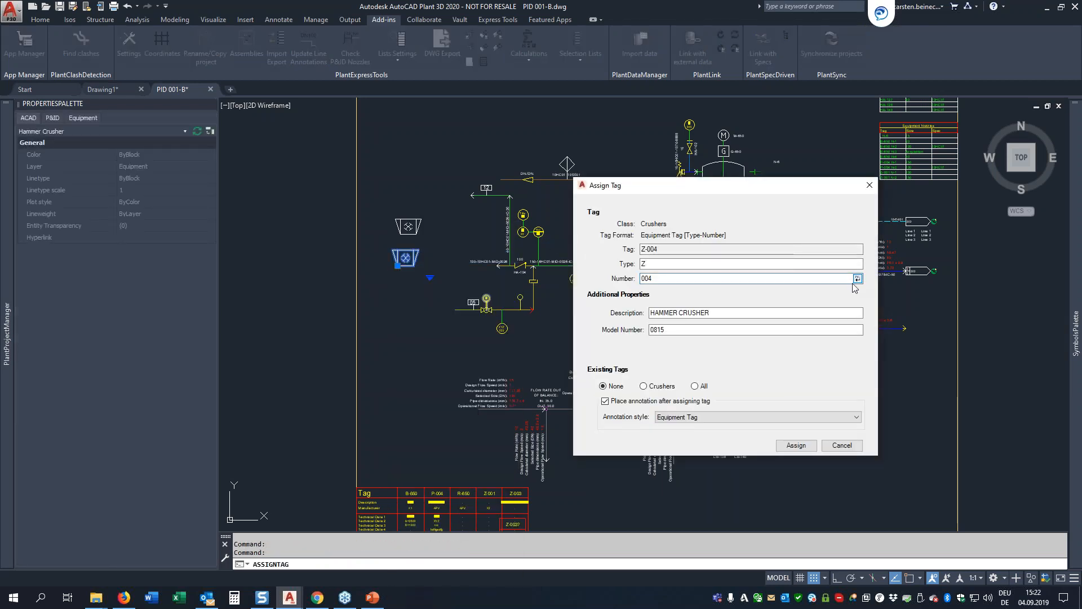
key(Tab)
text(Cr)
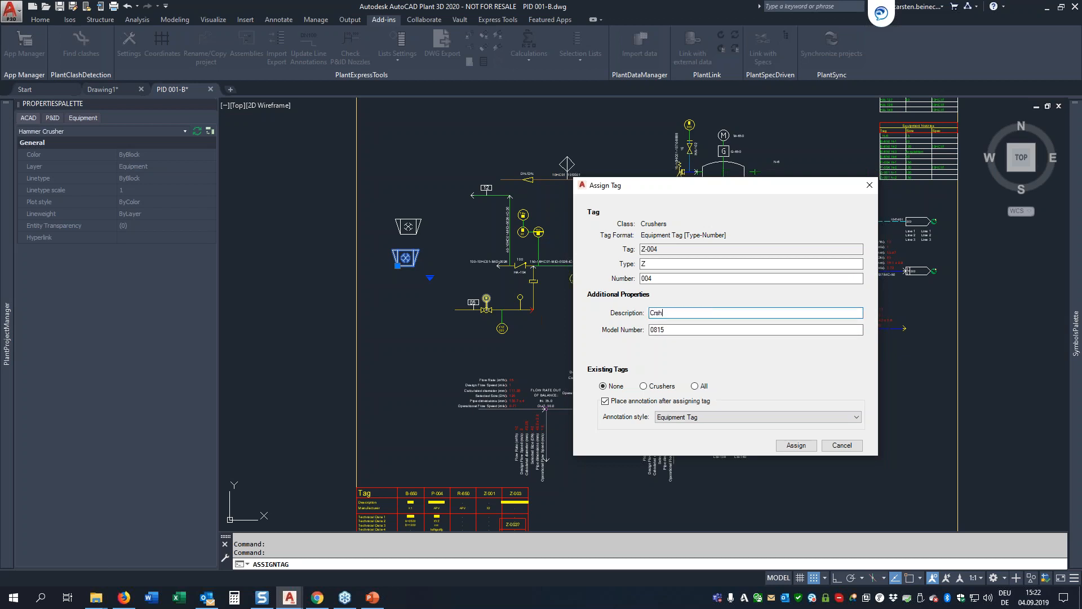
text(usher)
key(Return)
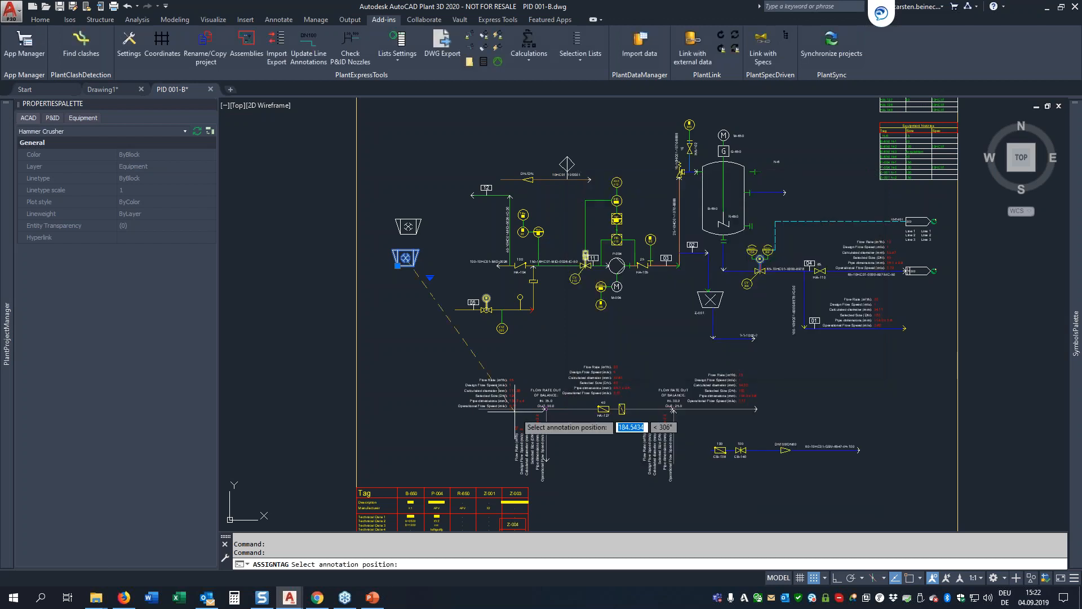
click(397, 309)
Step: Update the lists in the drawing so the Z-004 column lines up in the equipment table
mouse_move(457, 414)
middle_down()
mouse_move(456, 261)
mouse_move(458, 270)
middle_up()
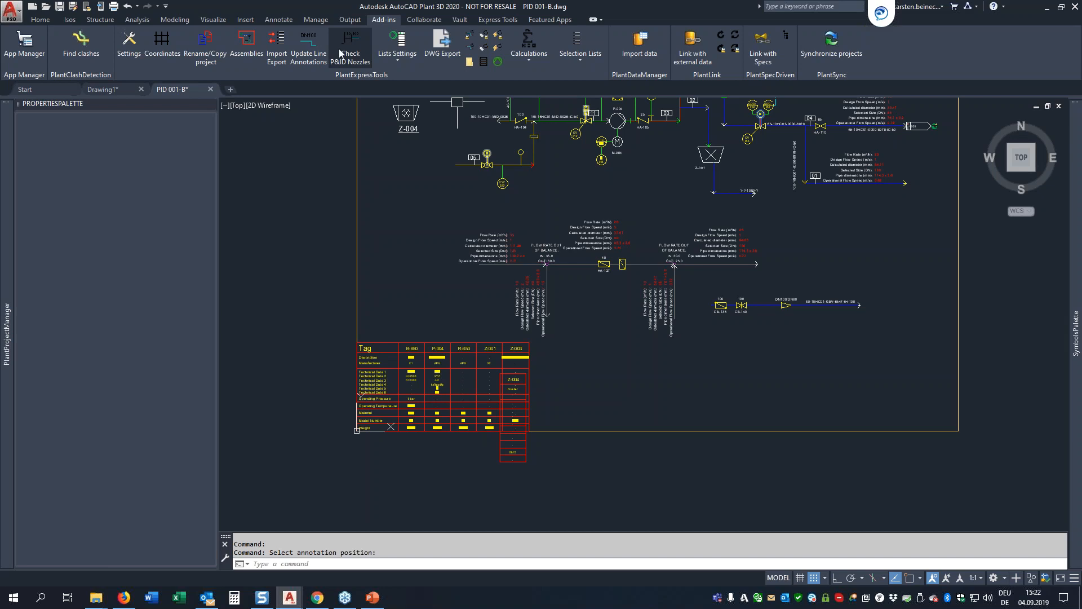
click(409, 51)
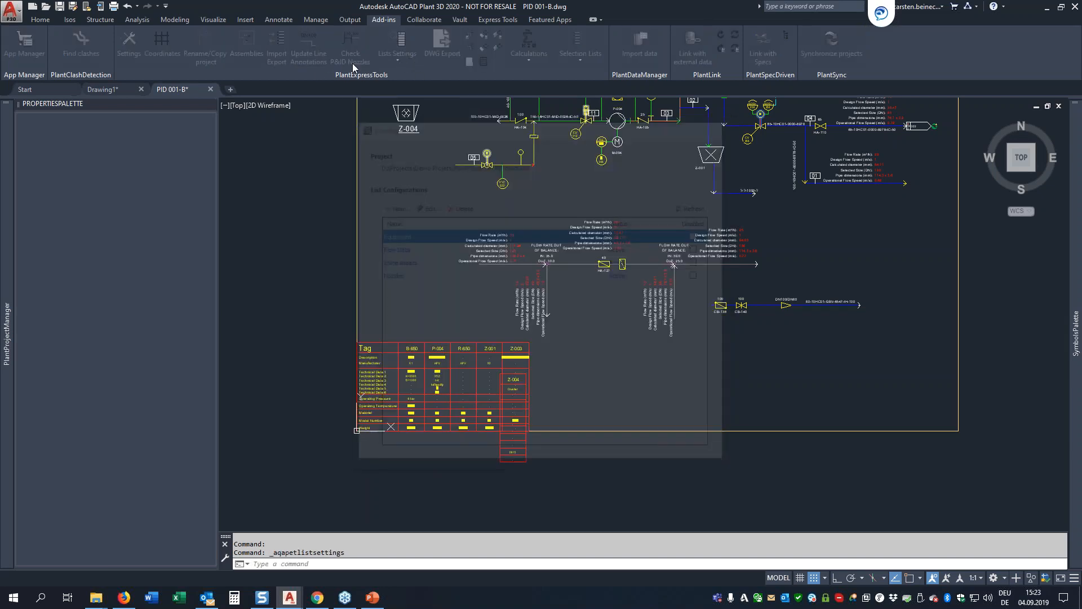
key(Escape)
click(398, 61)
click(416, 106)
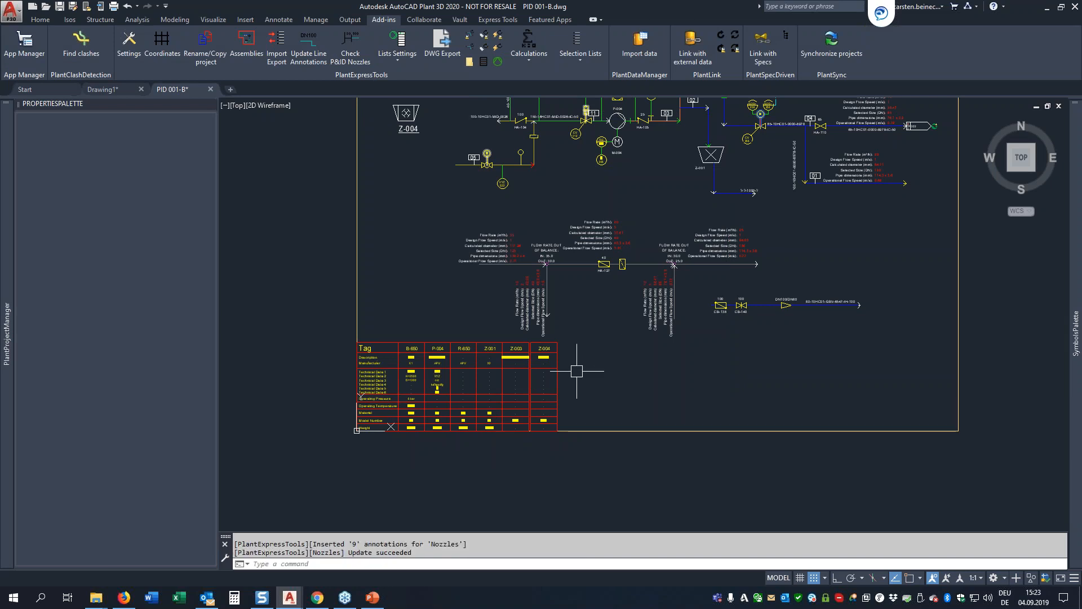
Step: Set the description of hammer crusher Z-003 to "Crusher 2" and update the lists in the drawing
scroll(544, 359, up, 8)
scroll(447, 376, down, 10)
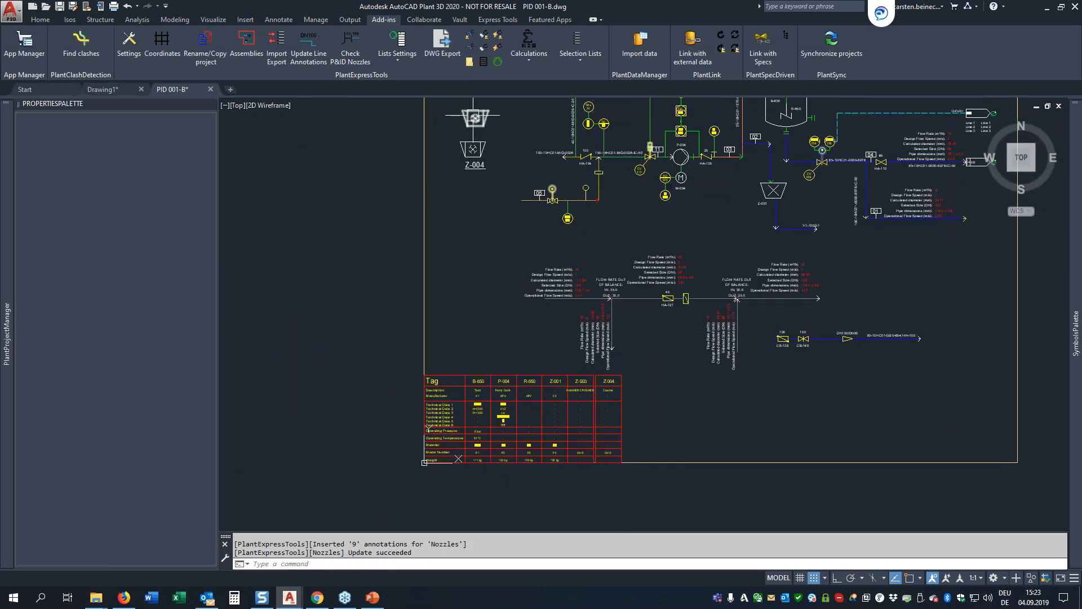
click(475, 118)
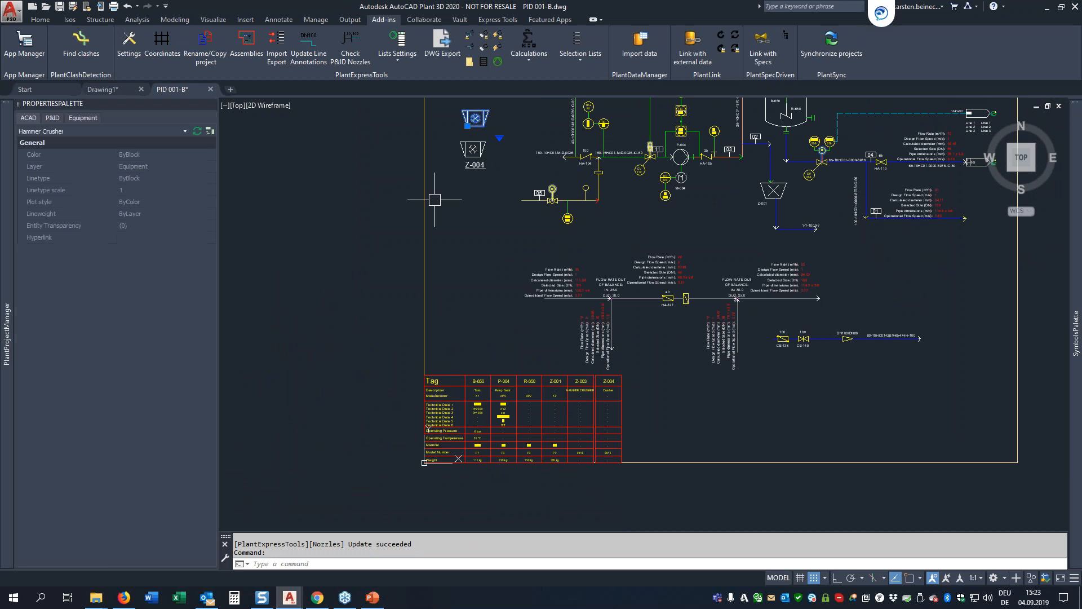
click(55, 118)
click(164, 226)
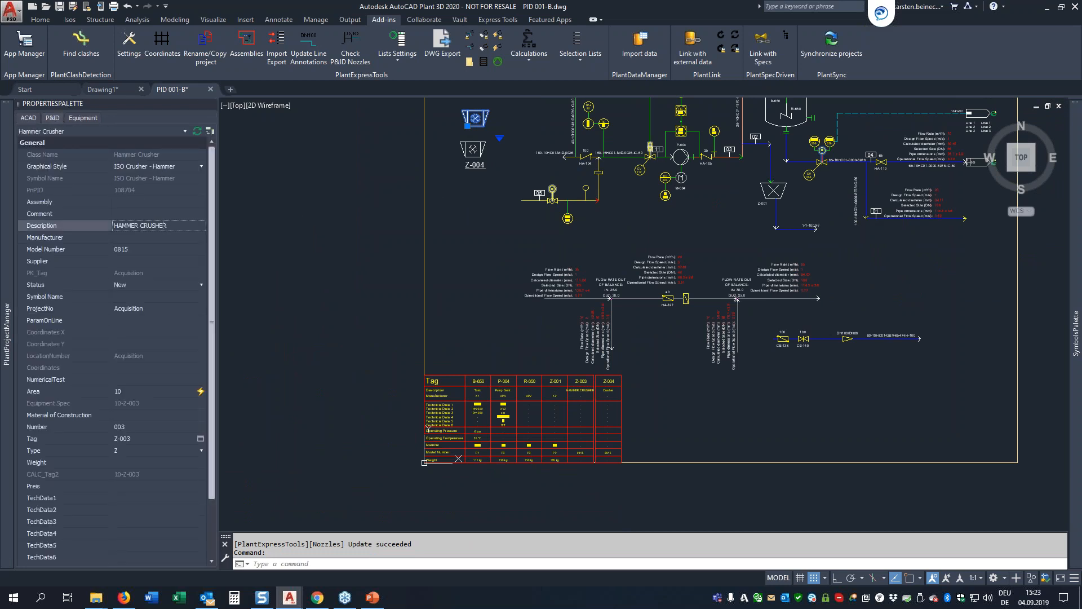
key(ctrl+a)
key(BackSpace)
text(Crusher 2)
key(Tab)
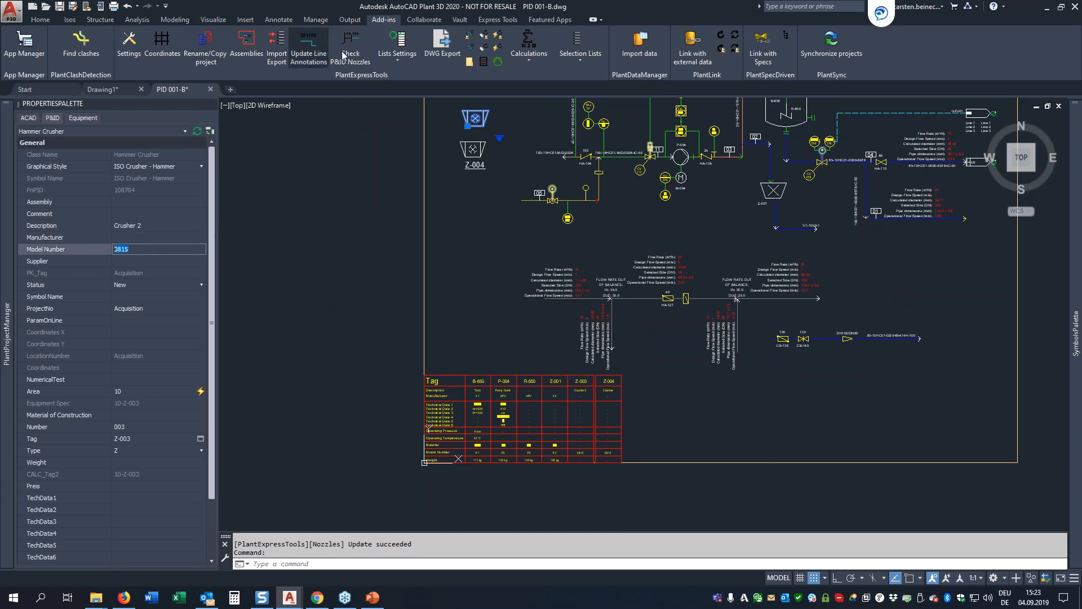
click(398, 57)
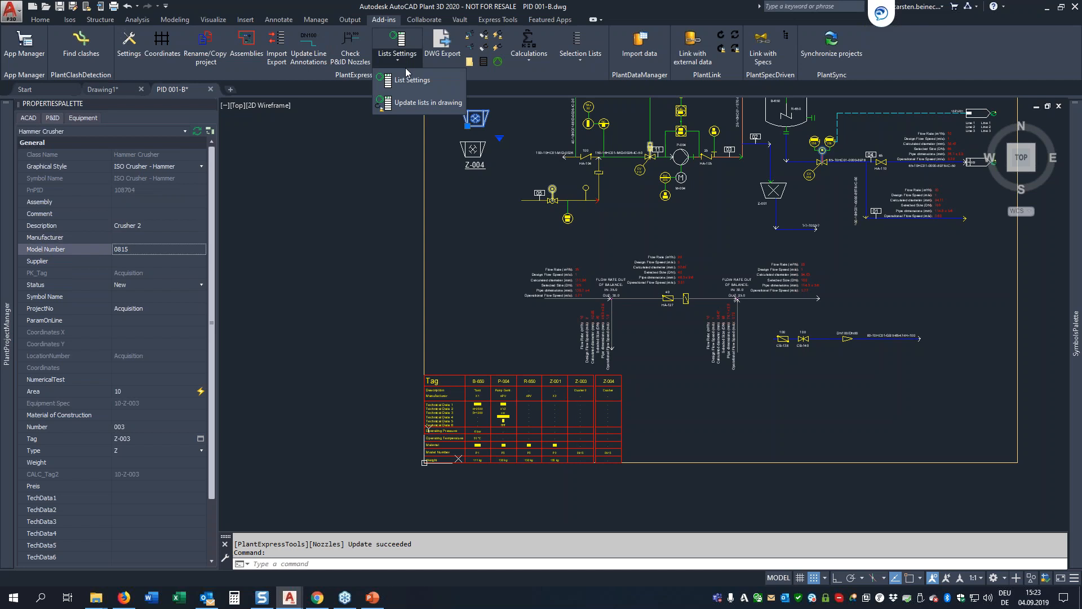
click(413, 105)
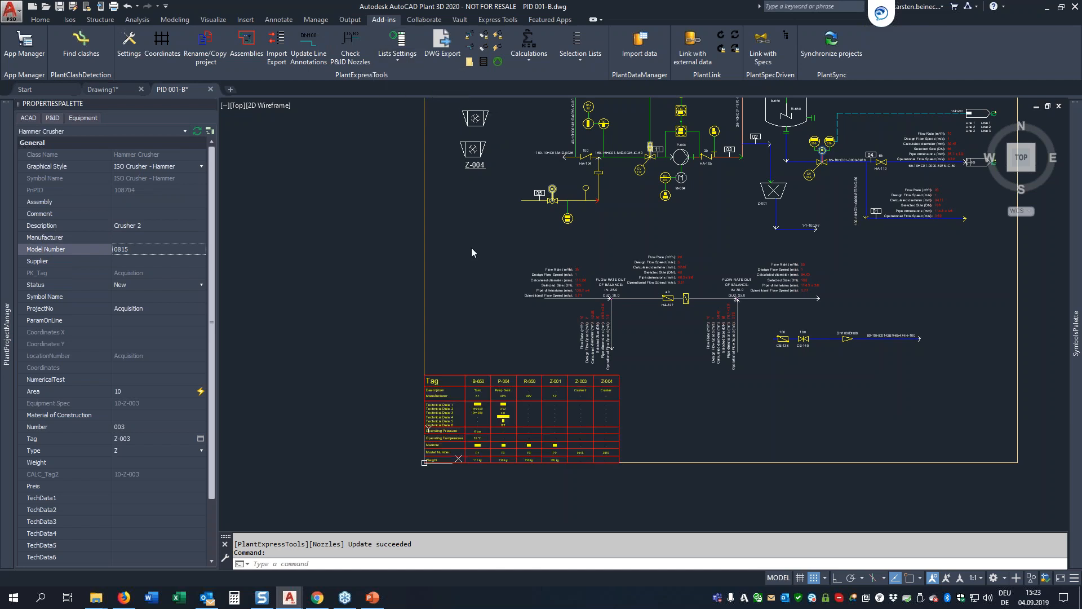
Step: Review which updates run on drawing save in the PlantExpressTools settings and accept the settings
click(633, 405)
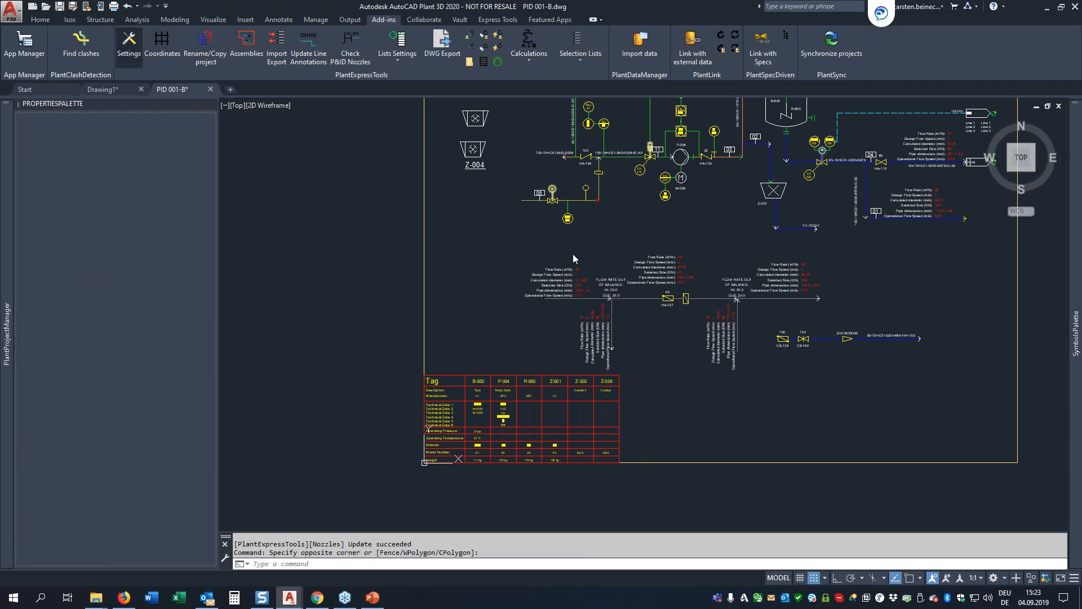
click(742, 142)
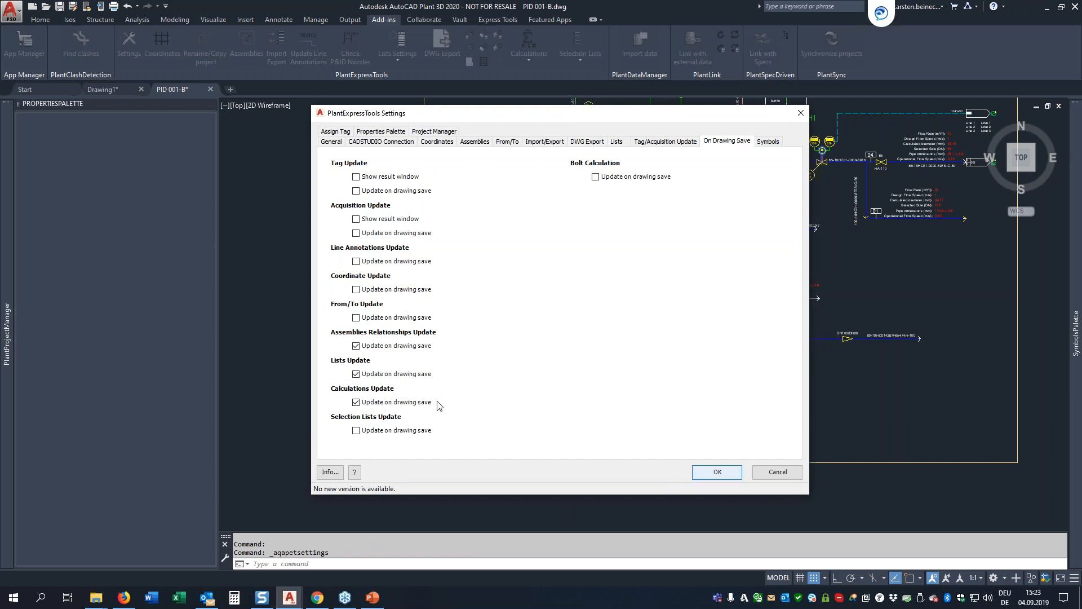
click(718, 472)
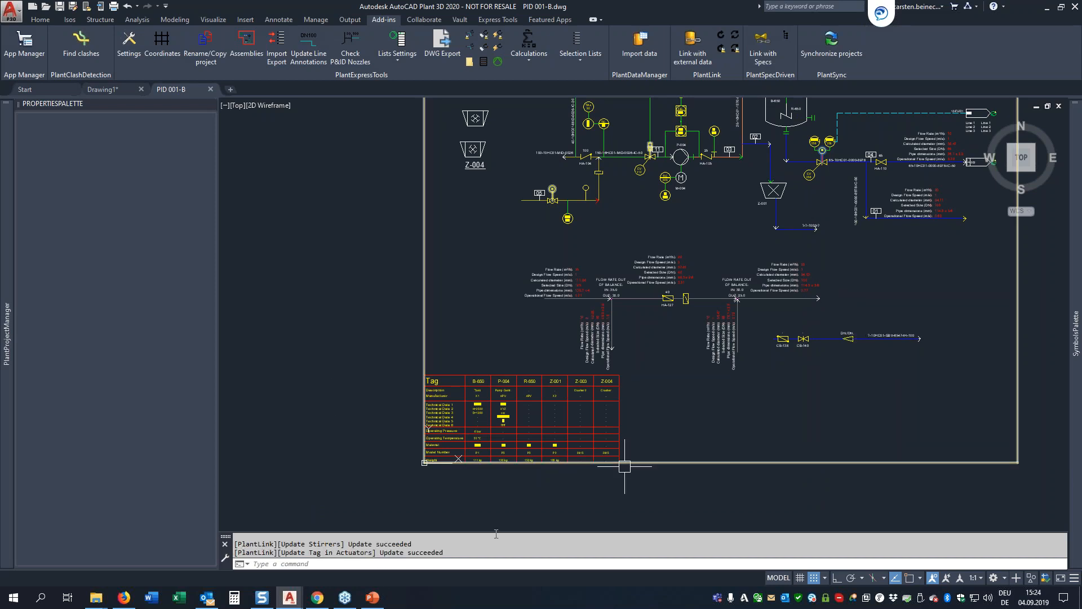
Step: Examine the Inline Objects and Equipment Nozzles lists at the drawing's upper right corner
mouse_move(769, 235)
middle_down()
mouse_move(695, 375)
mouse_move(607, 467)
middle_up()
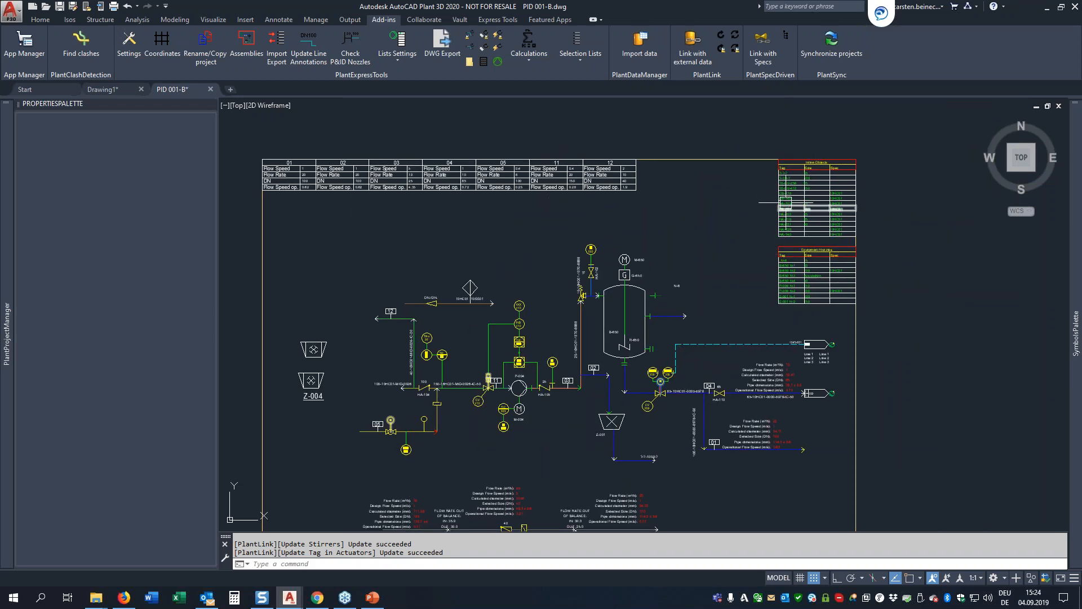
scroll(824, 230, up, 5)
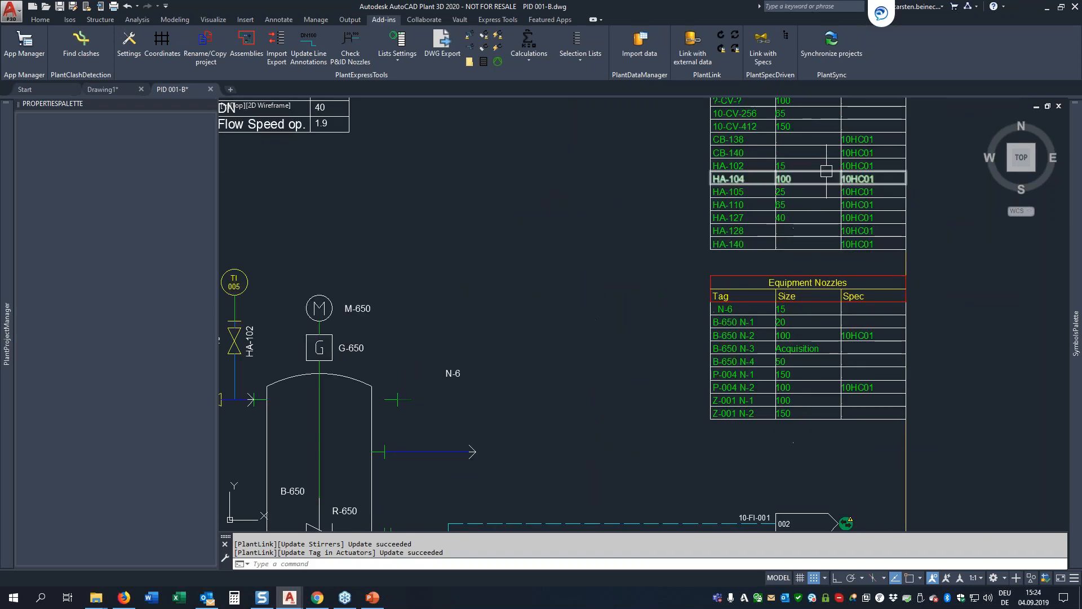
middle_drag(828, 169, 817, 215)
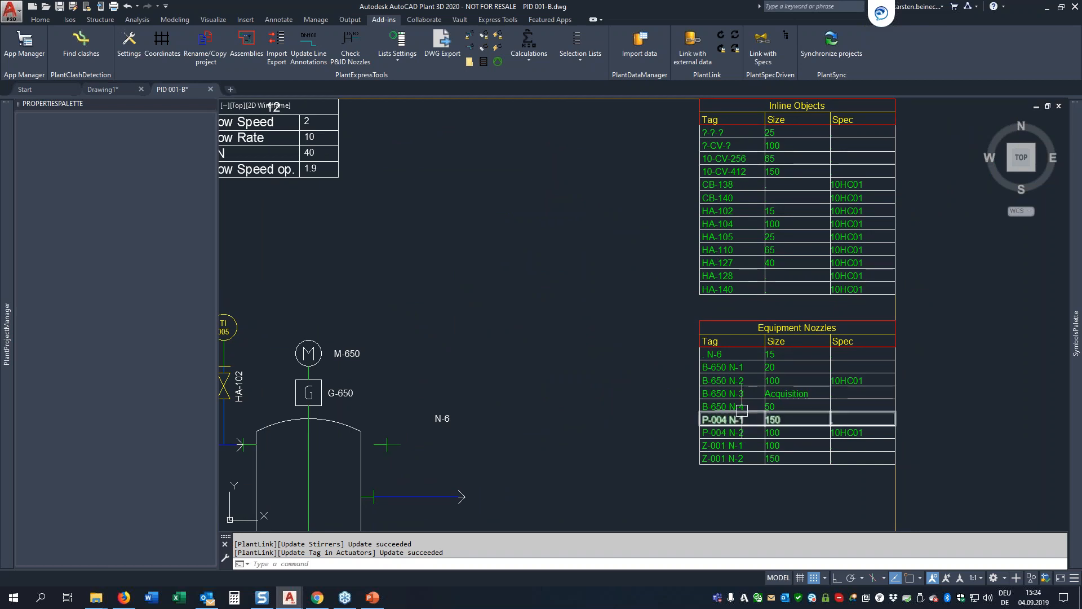
scroll(975, 396, down, 2)
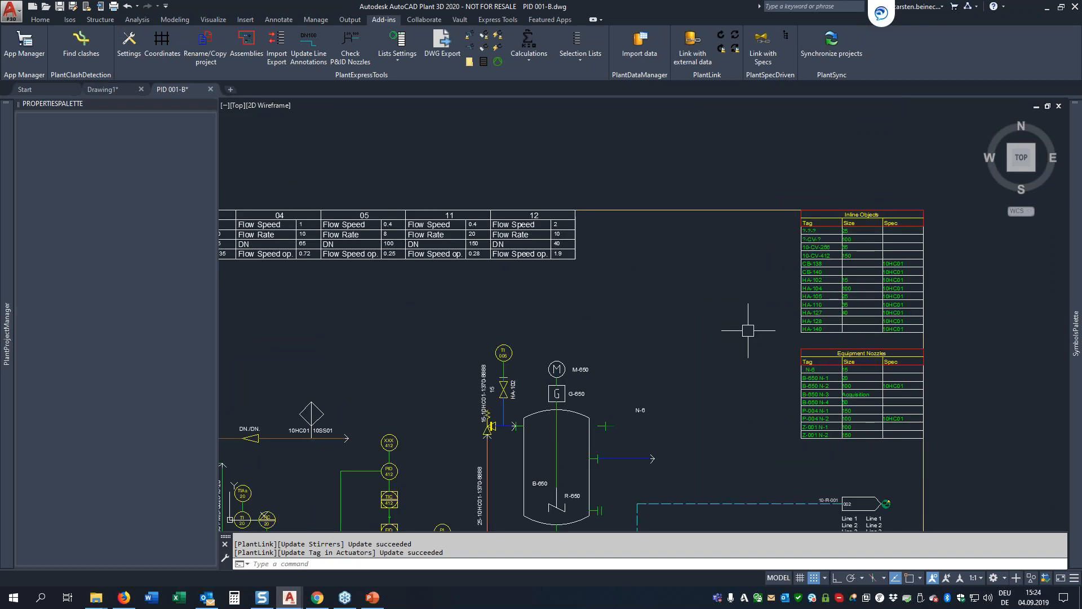
scroll(752, 316, down, 2)
middle_drag(655, 403, 653, 287)
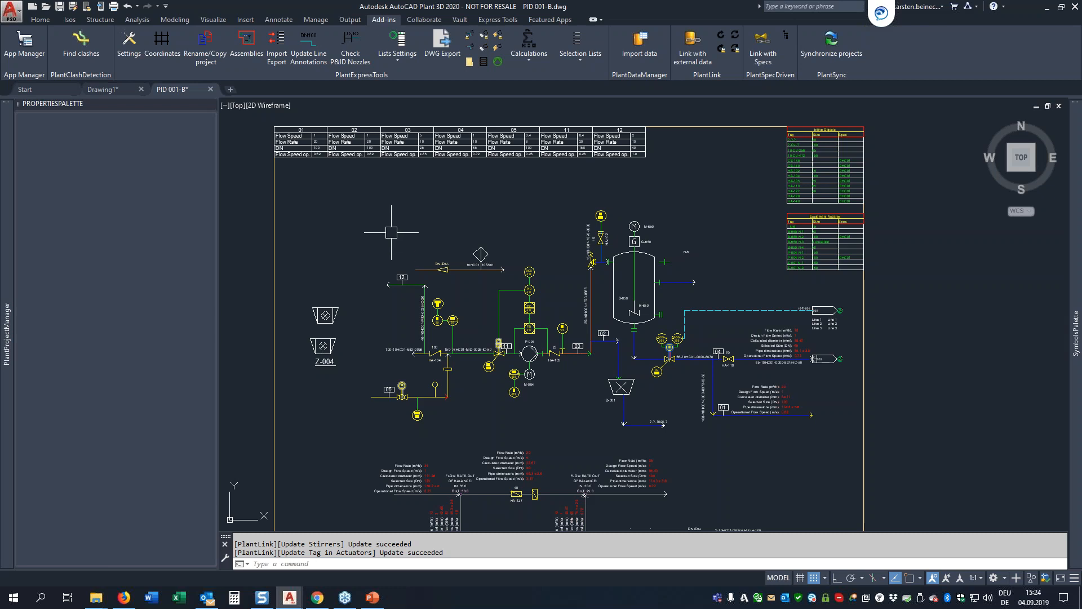
Step: Examine the flow rate, pipe dimension and flow speed annotations on the pipe lines, including line 01
middle_drag(456, 499, 501, 340)
scroll(533, 342, up, 2)
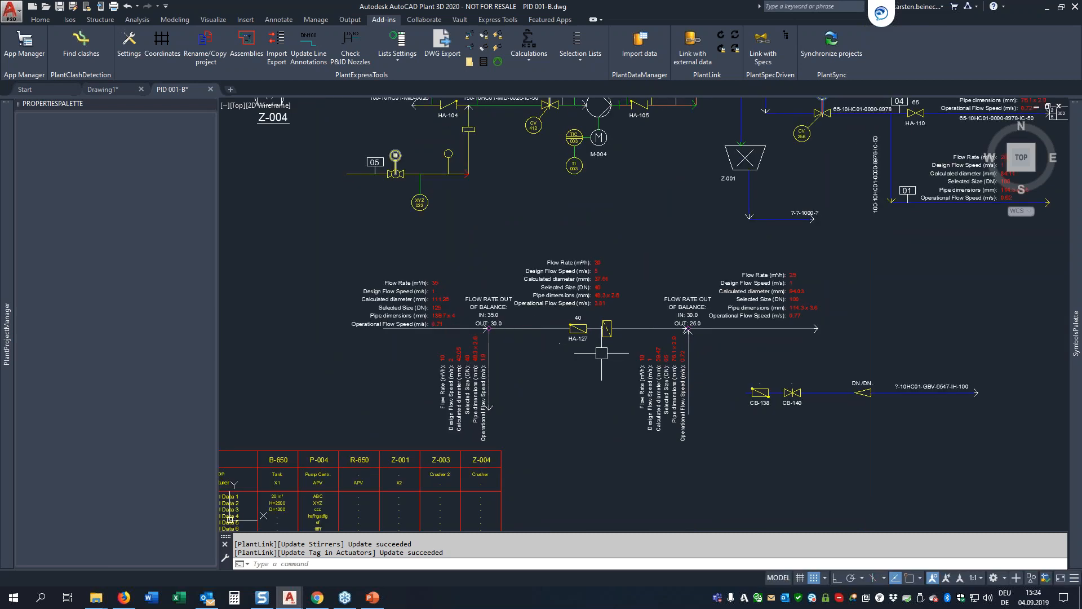
scroll(422, 312, up, 2)
scroll(558, 336, down, 2)
scroll(513, 342, down, 3)
scroll(718, 171, up, 7)
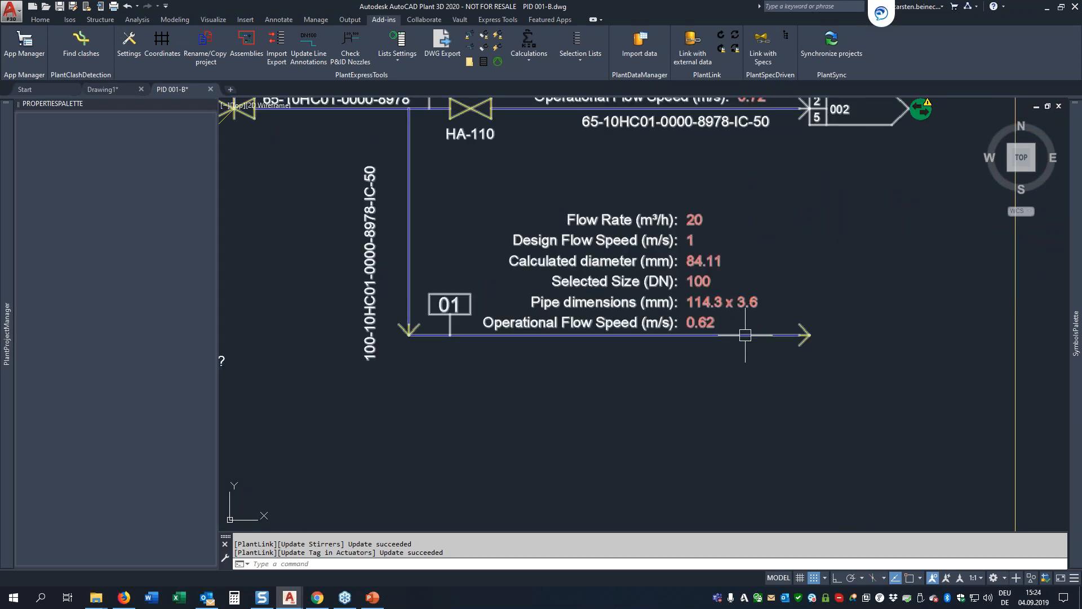
mouse_move(746, 335)
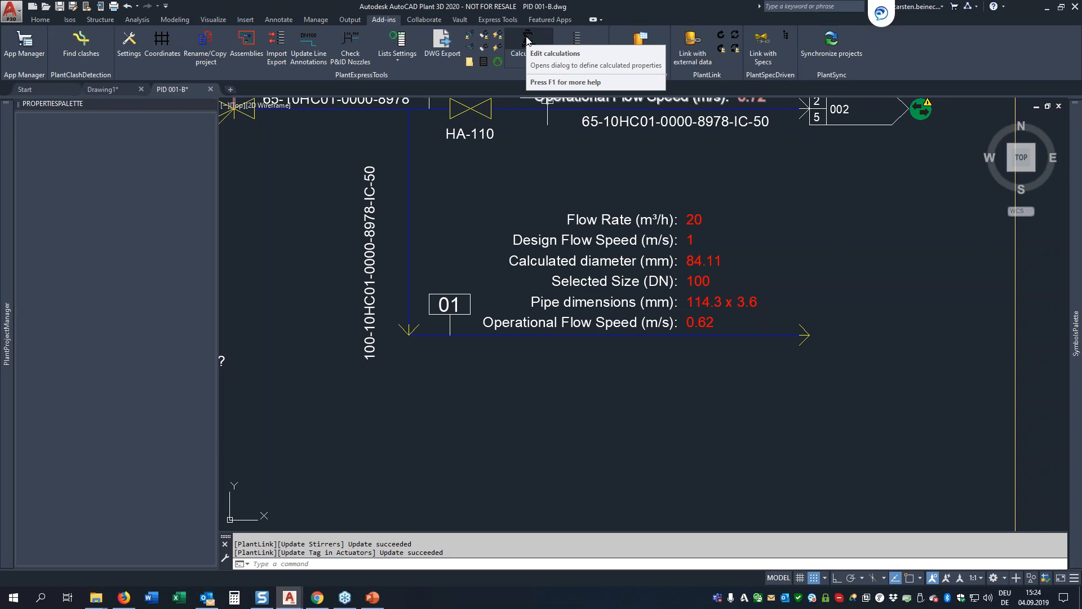
Step: Remove the number from crusher Z-004's tag without placing a new annotation, and update the calculations in the drawing
scroll(744, 262, down, 6)
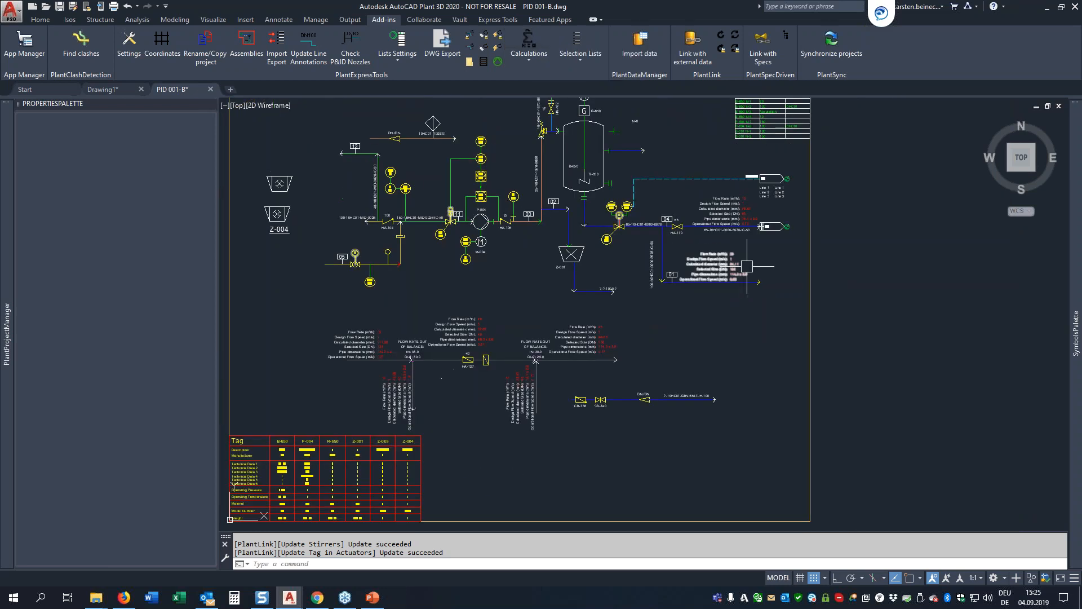
middle_drag(422, 253, 512, 286)
scroll(270, 223, up, 4)
click(541, 276)
right_click(587, 245)
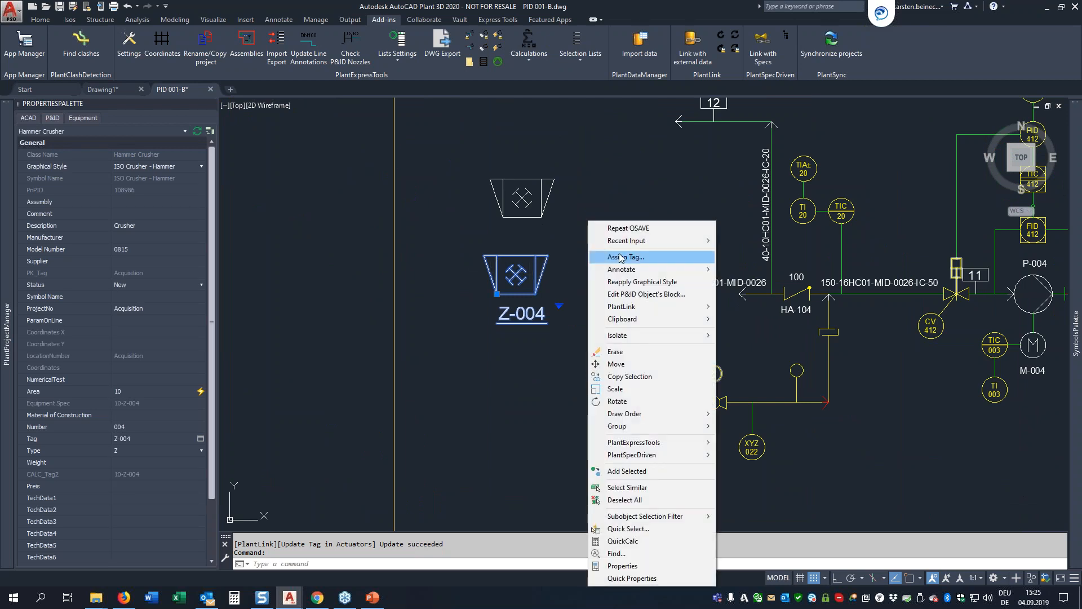
click(623, 262)
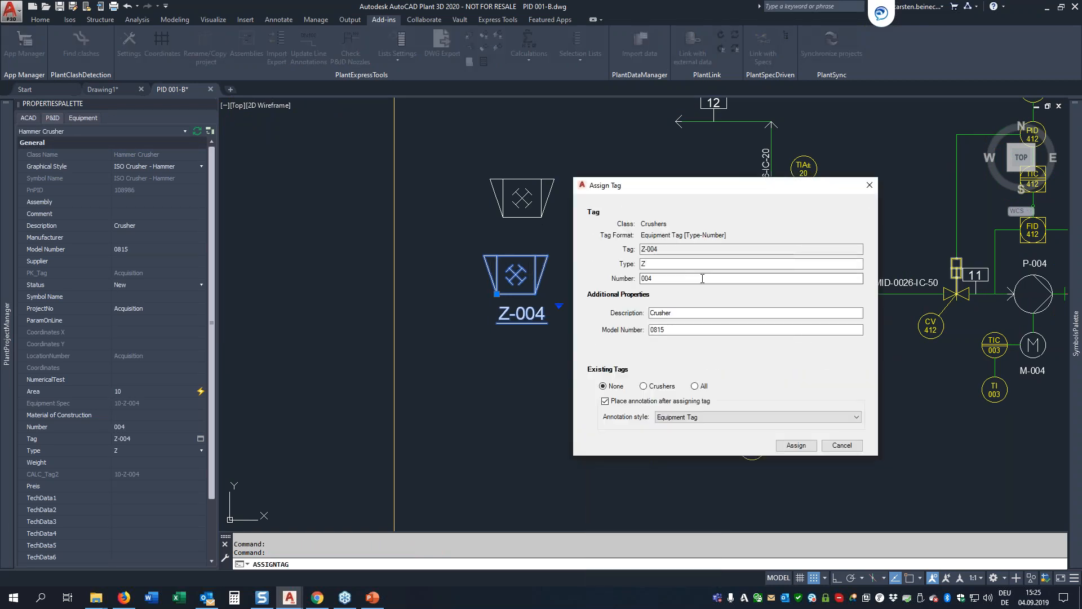
key(BackSpace)
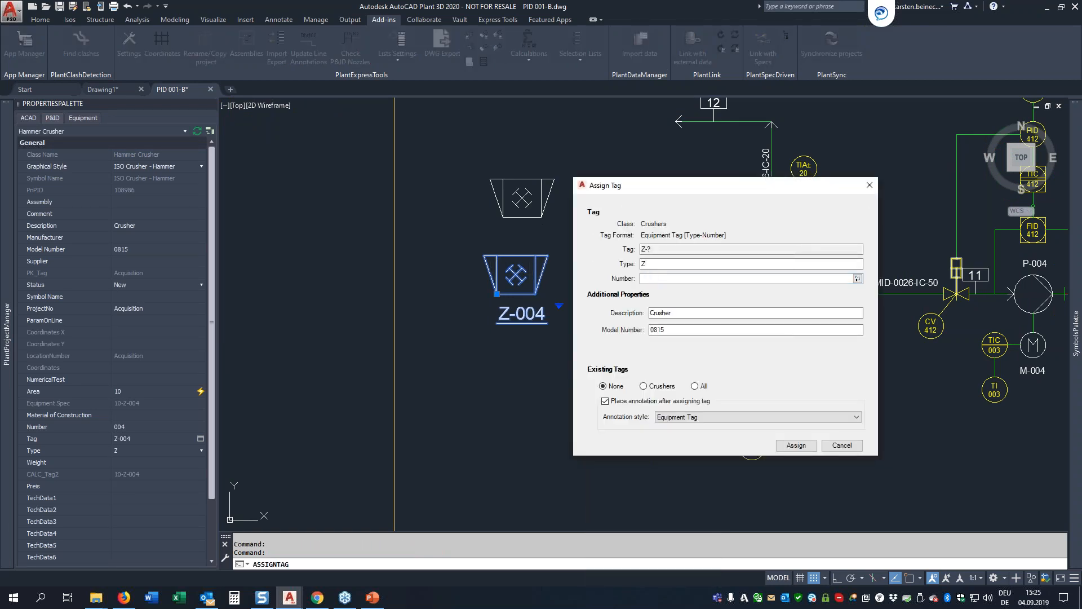
click(661, 249)
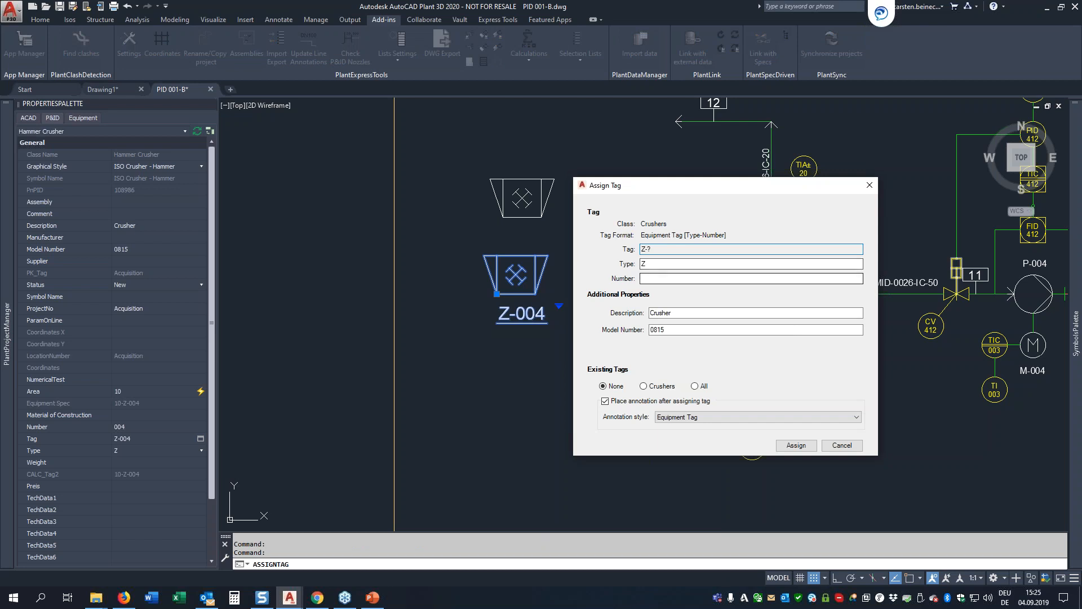
click(797, 446)
key(Escape)
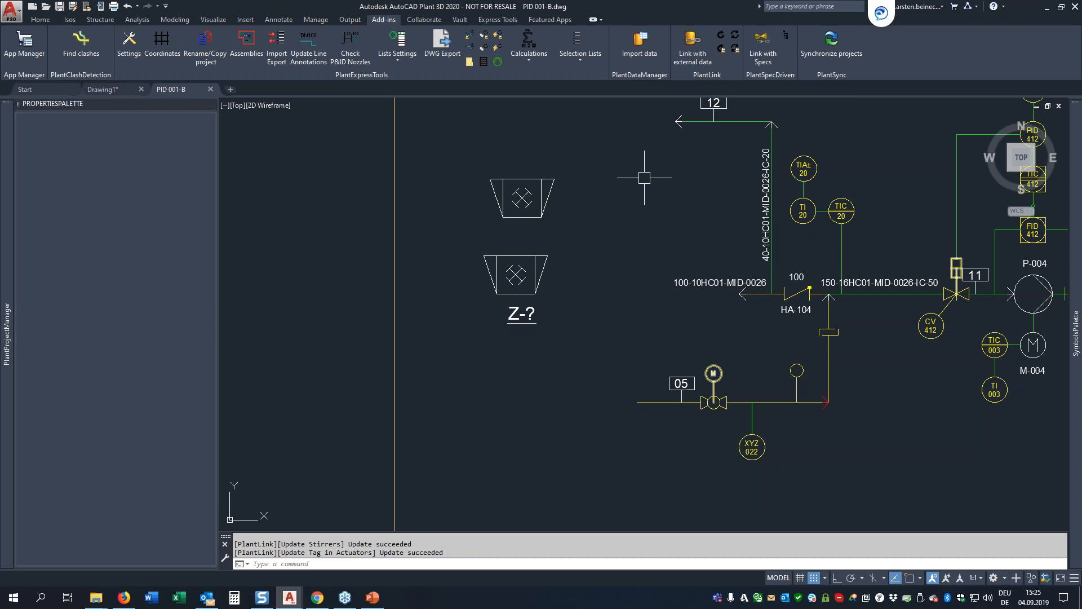
click(526, 56)
click(538, 99)
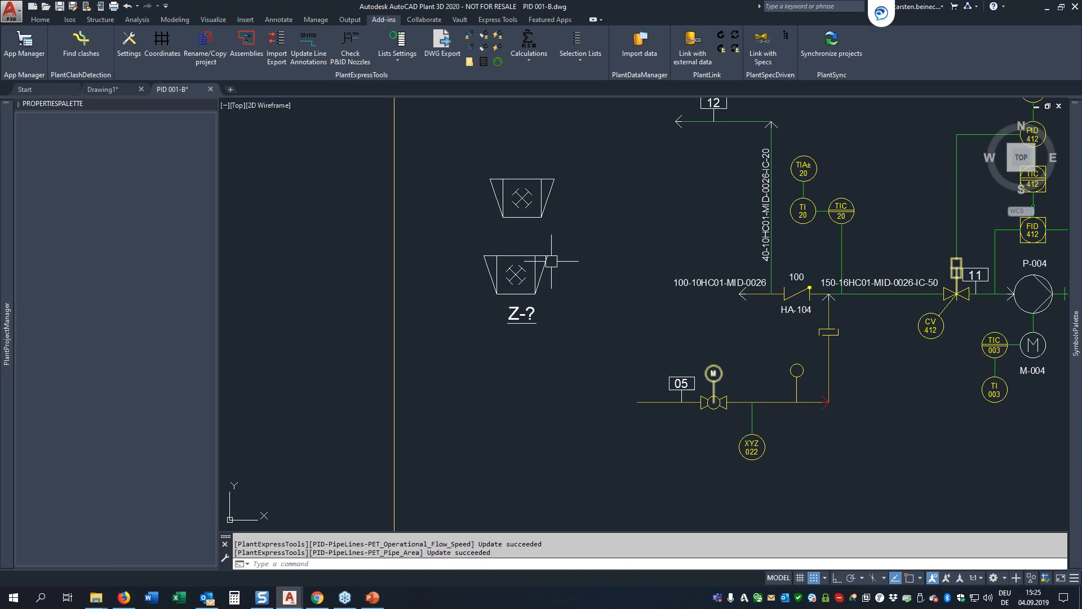
Step: Copy the CB-140 valve along its pipe line to a position between the original and the reducer
scroll(509, 258, down, 4)
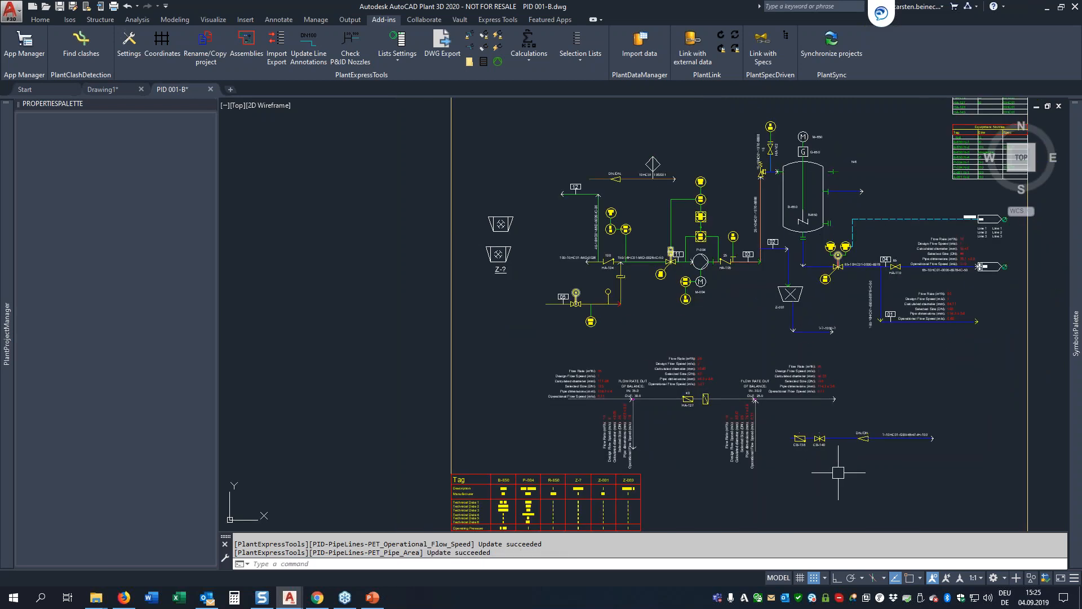
scroll(819, 449, up, 4)
scroll(819, 449, up, 4)
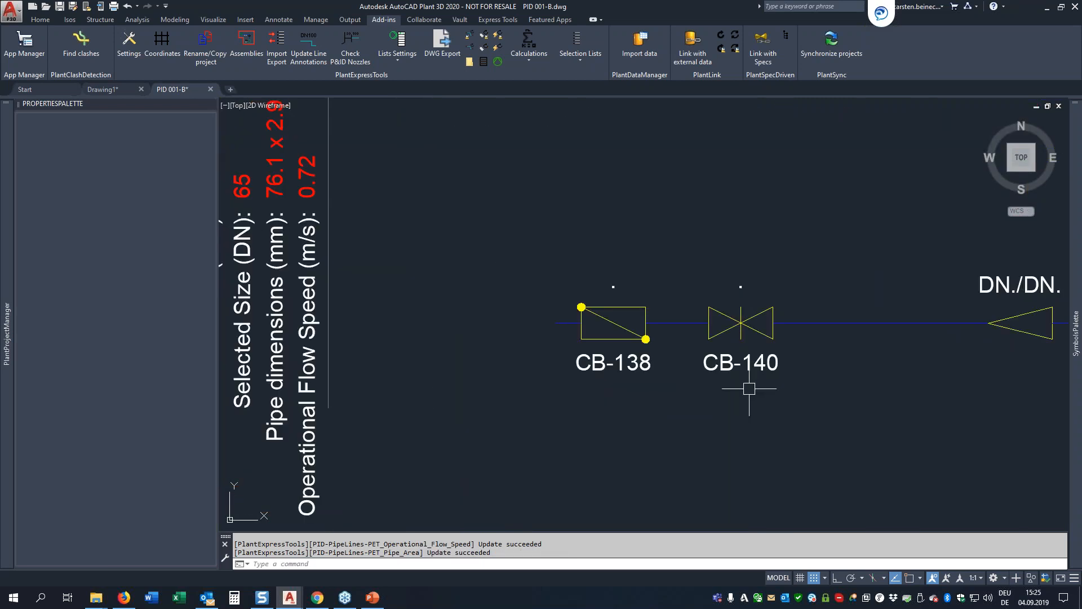
text(co)
key(Return)
click(767, 331)
key(Return)
click(811, 342)
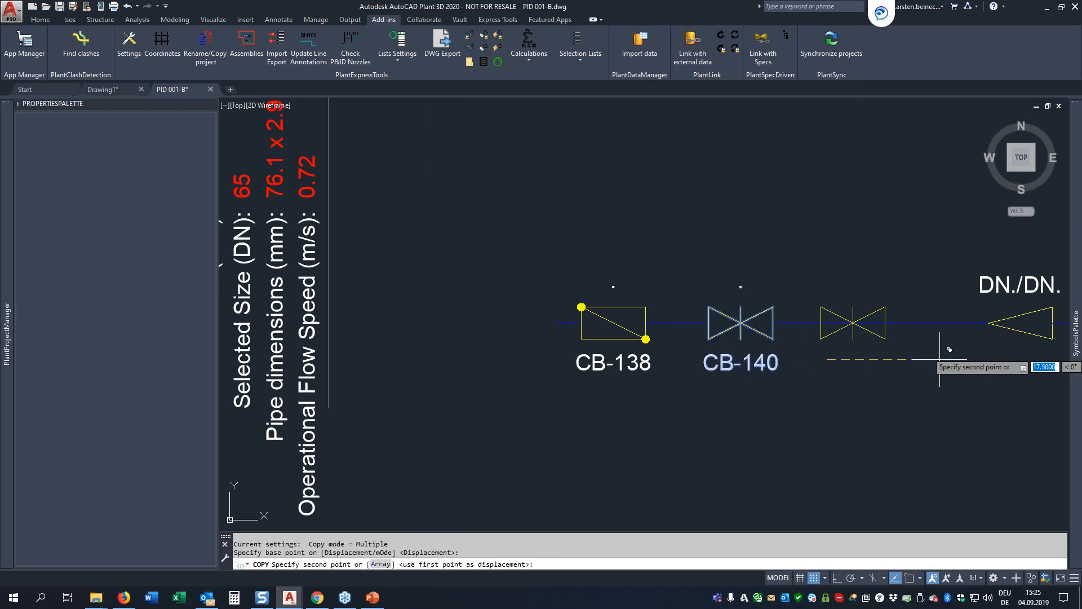
click(899, 367)
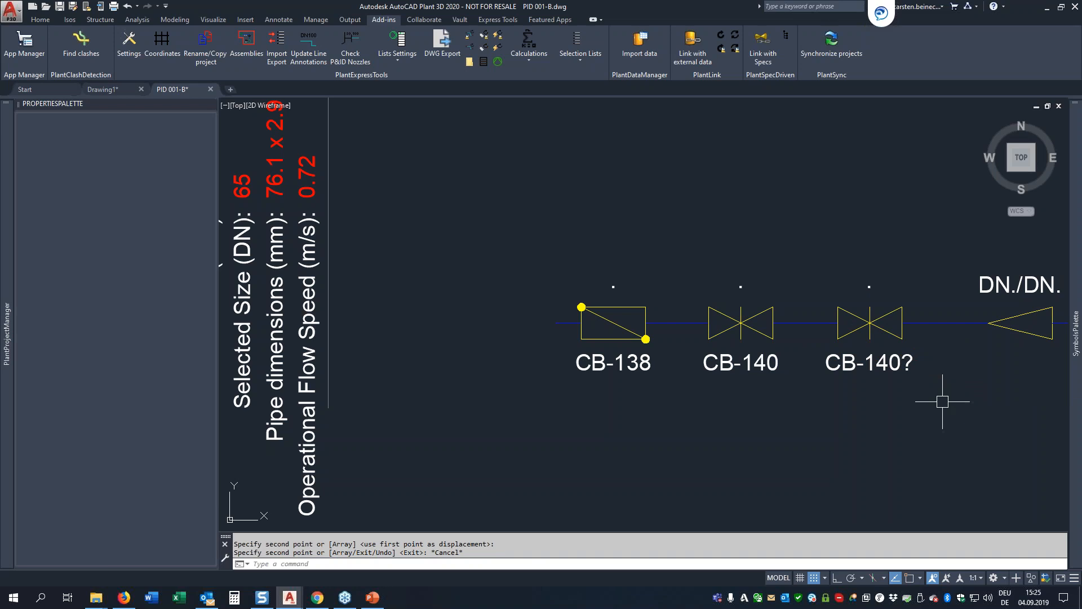
key(Escape)
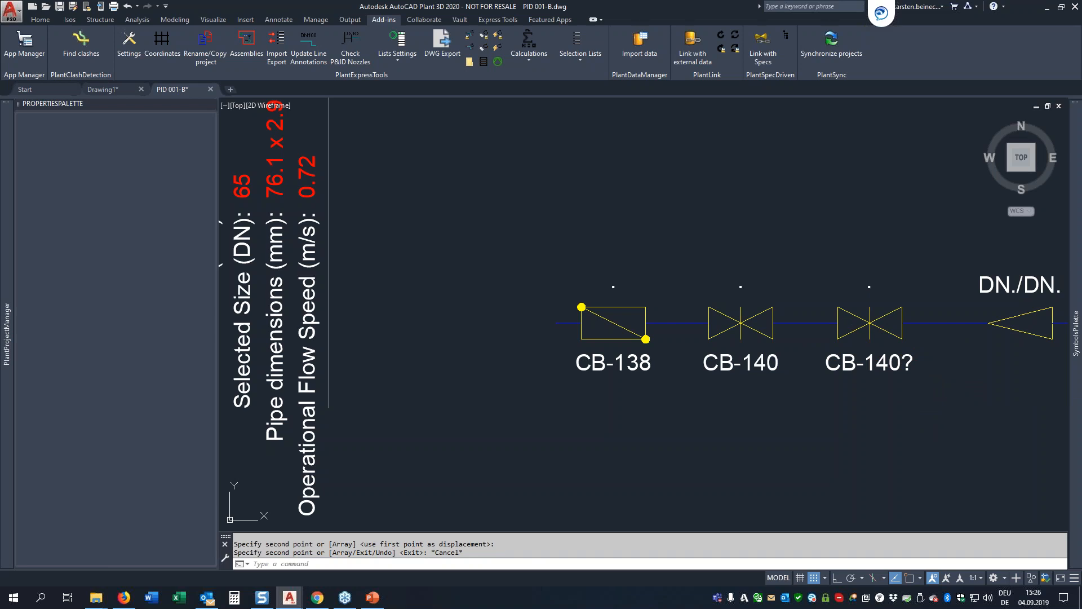
Step: Inspect the expression of the Equipment class's Color (Index-no.) calculation and close the editor without changes
scroll(863, 337, down, 6)
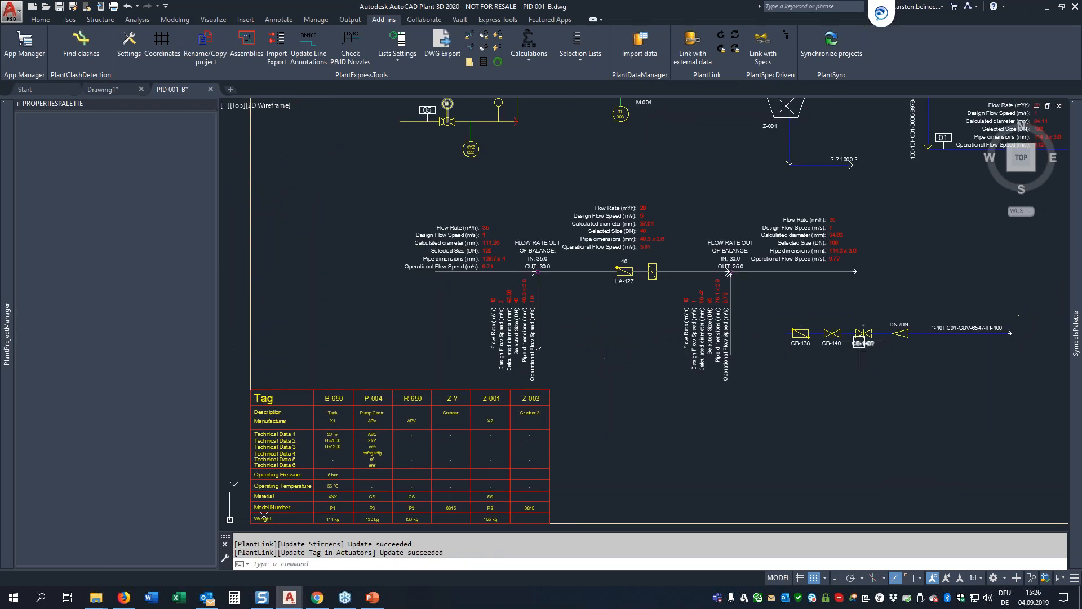
click(536, 52)
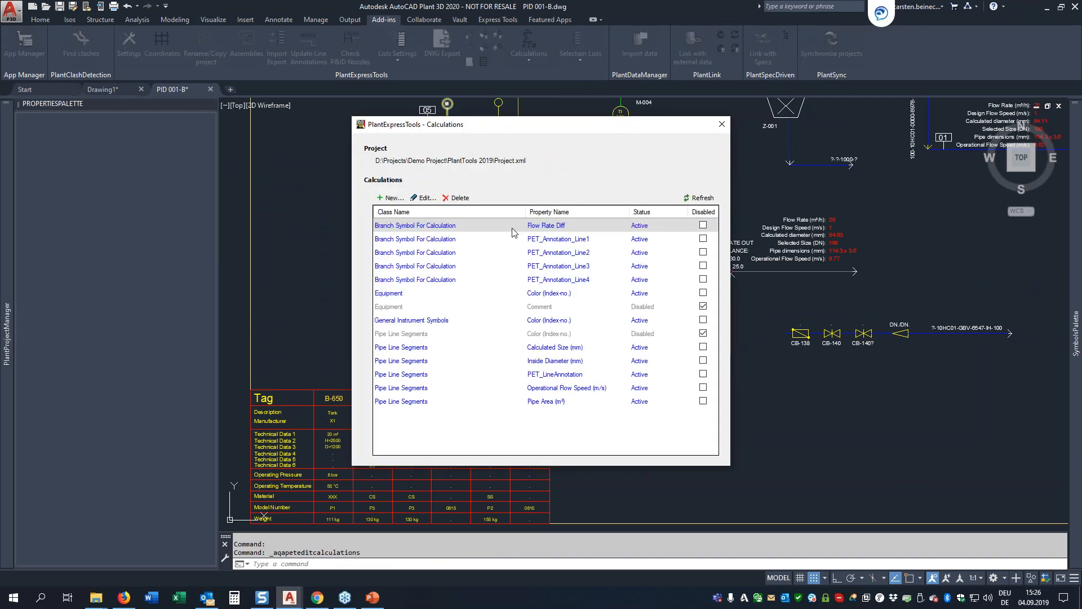
click(420, 294)
double_click(420, 294)
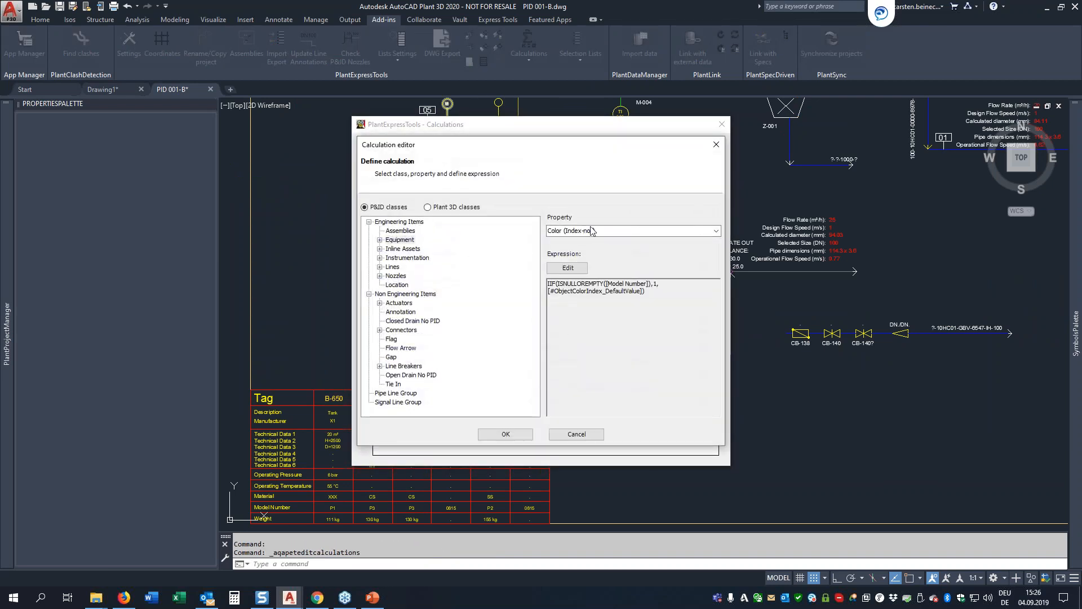
click(576, 434)
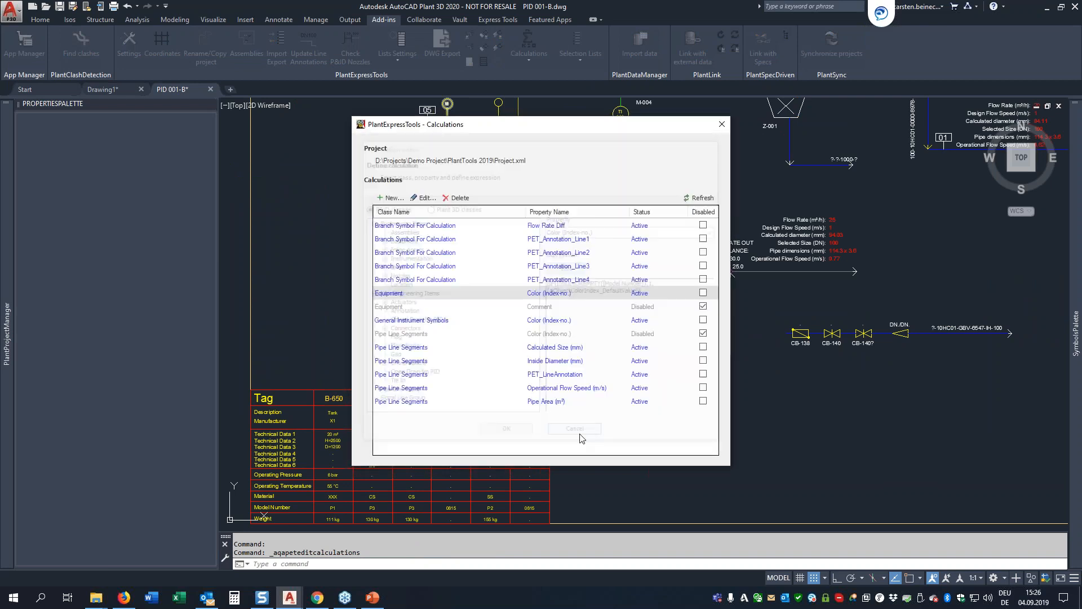
click(721, 124)
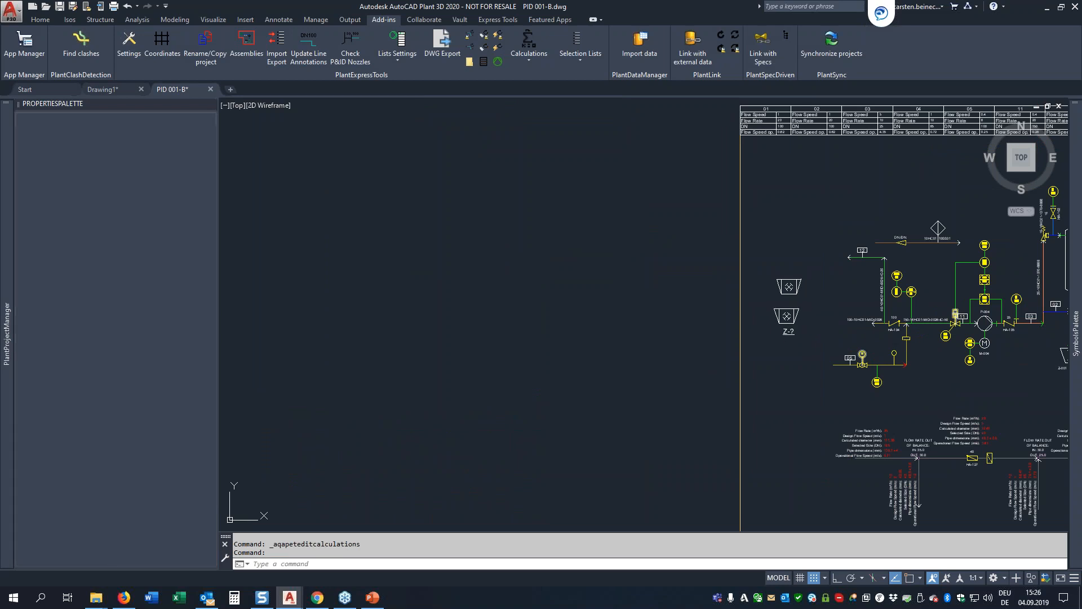
Step: Clear the model number of the Z-? hammer crusher with Assign Tag, without placing a new annotation
click(796, 318)
right_click(798, 318)
click(832, 257)
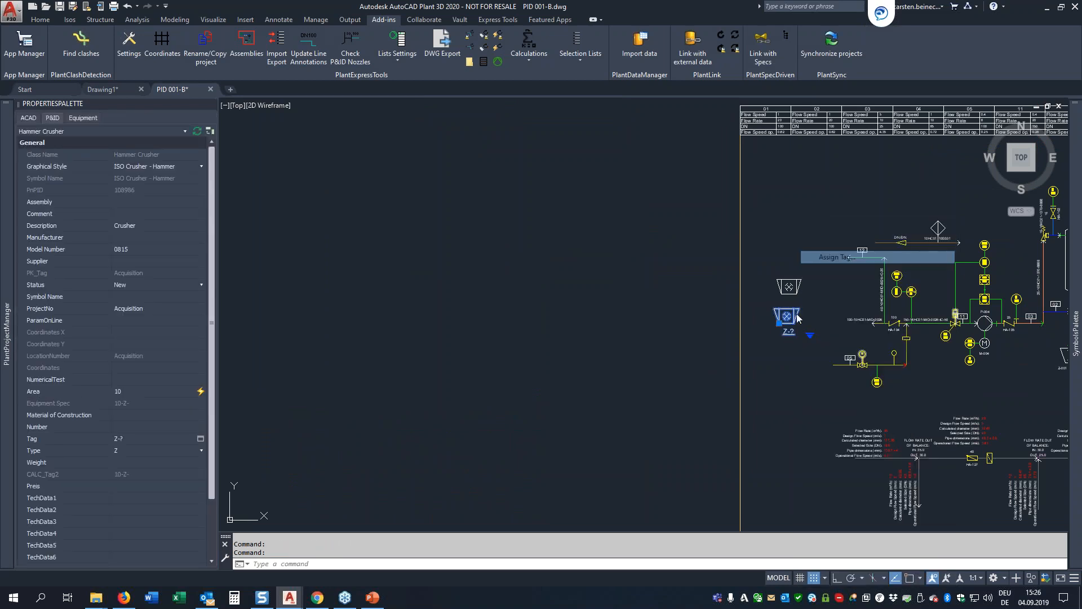
drag(698, 188, 498, 151)
double_click(473, 292)
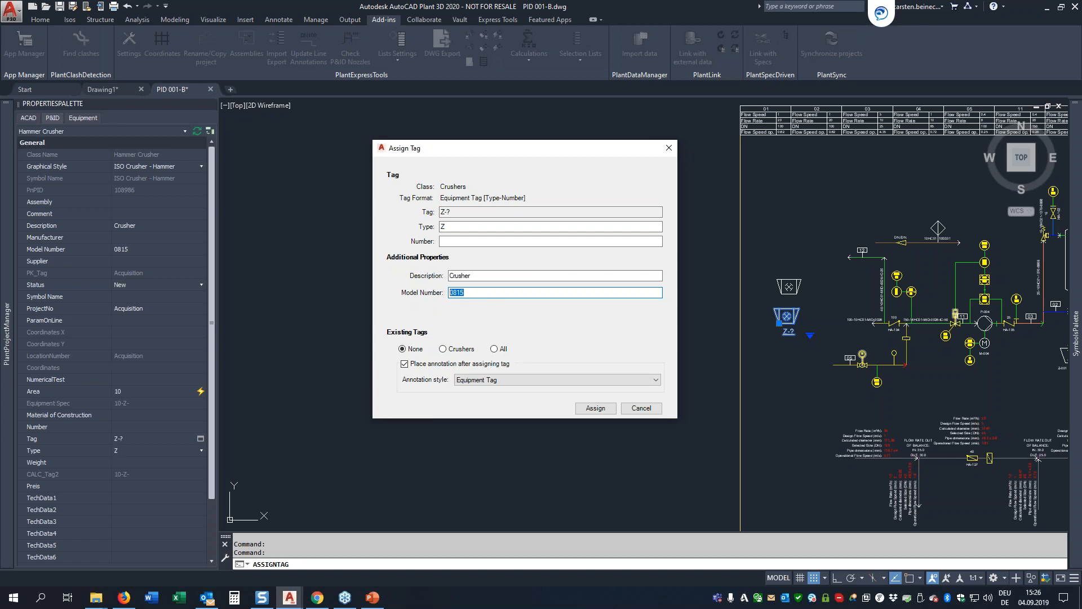
key(BackSpace)
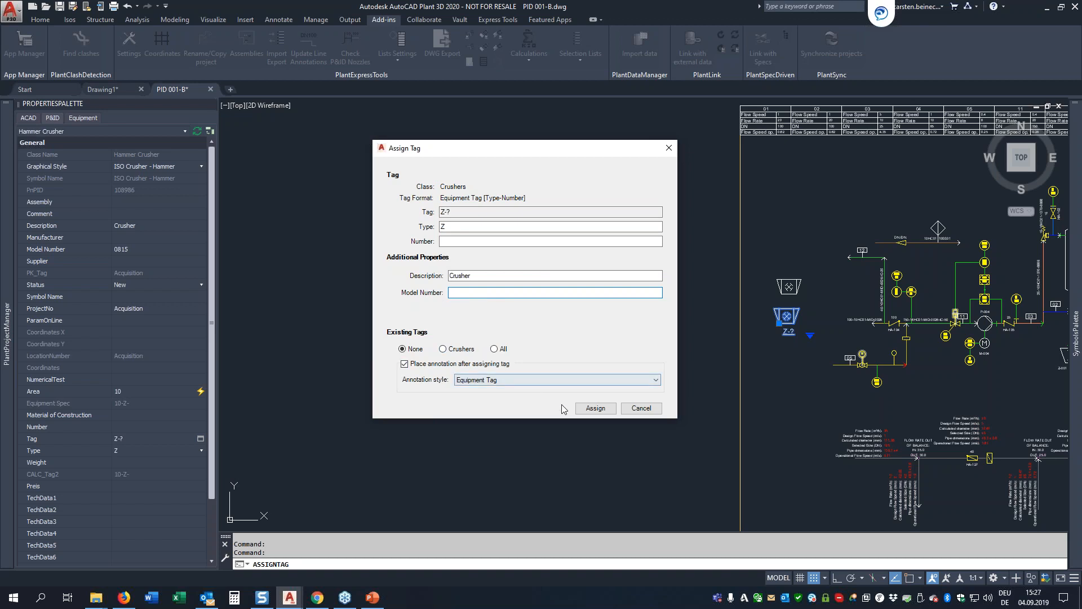
click(589, 410)
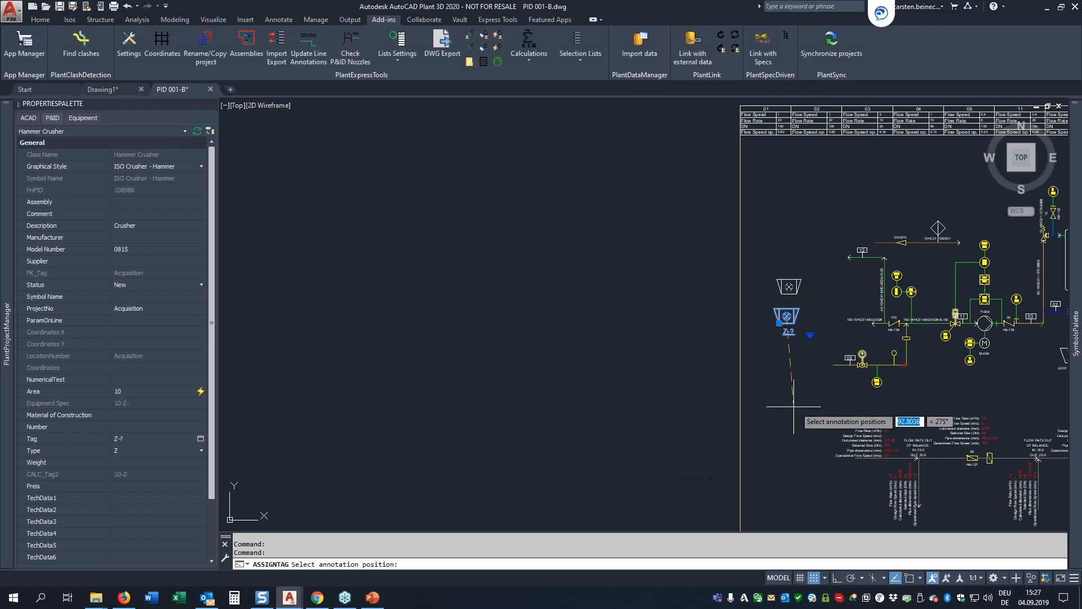
key(Escape)
Step: Update the calculations in the drawing and select the Z-? crusher to check its properties and colour
scroll(818, 314, up, 4)
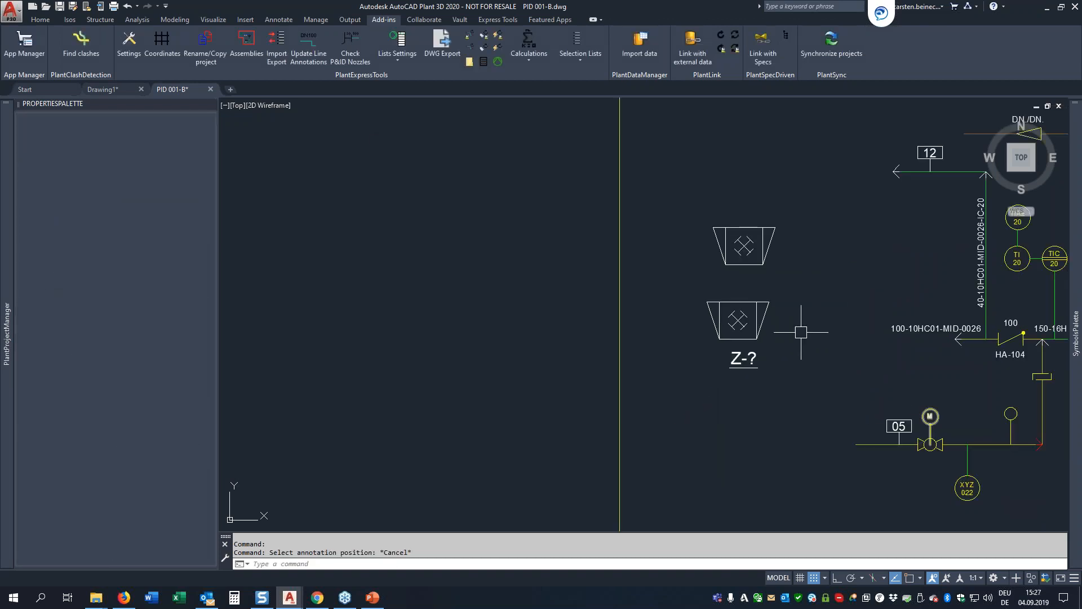
click(535, 59)
click(544, 100)
click(754, 358)
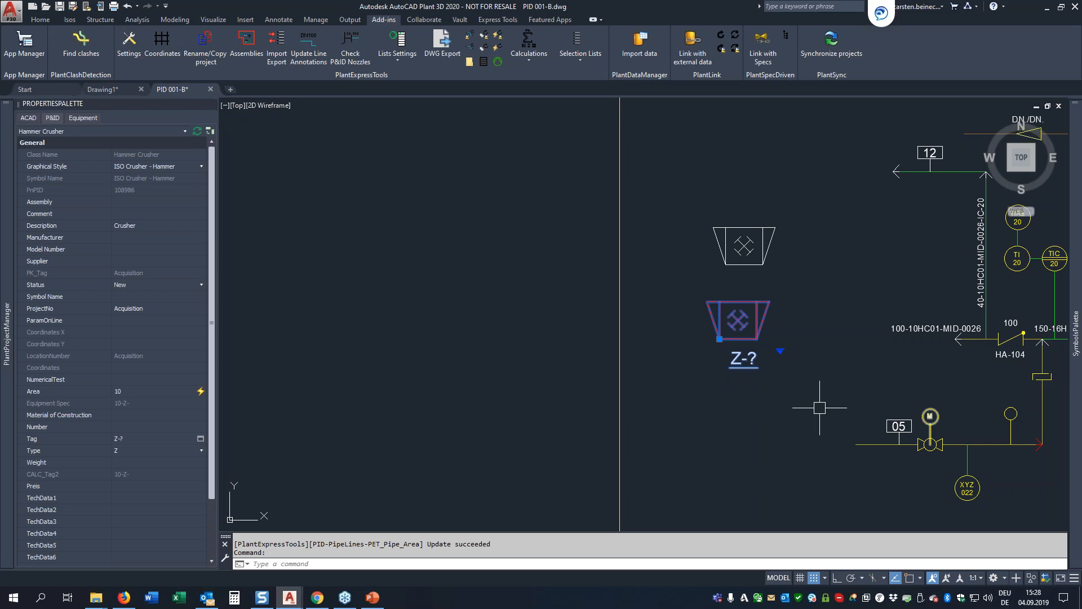
scroll(566, 229, down, 5)
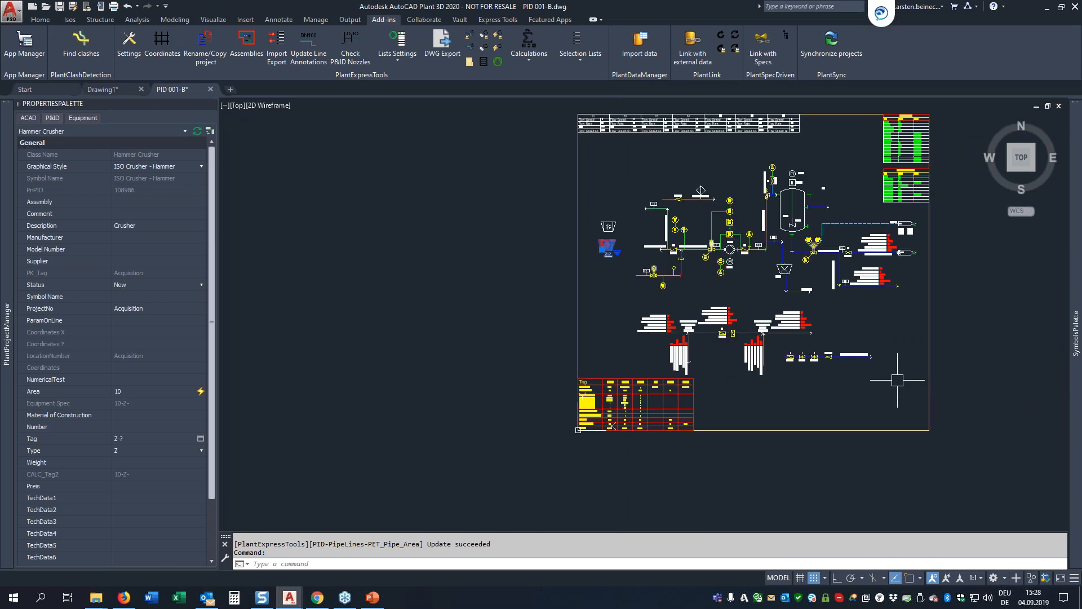
scroll(898, 380, up, 4)
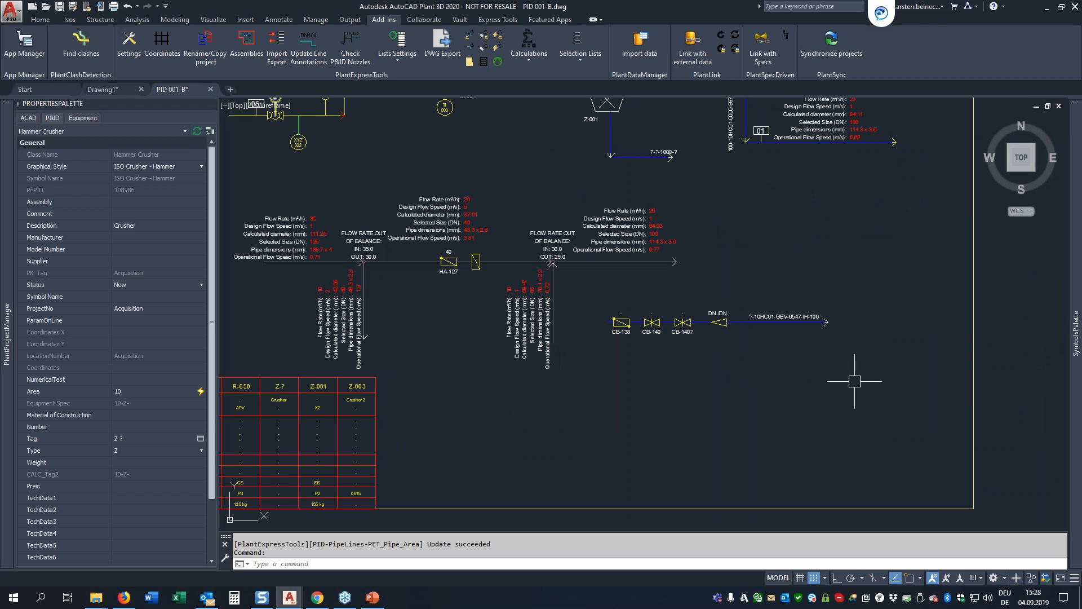
middle_drag(831, 193, 821, 223)
scroll(821, 223, down, 3)
scroll(778, 271, up, 7)
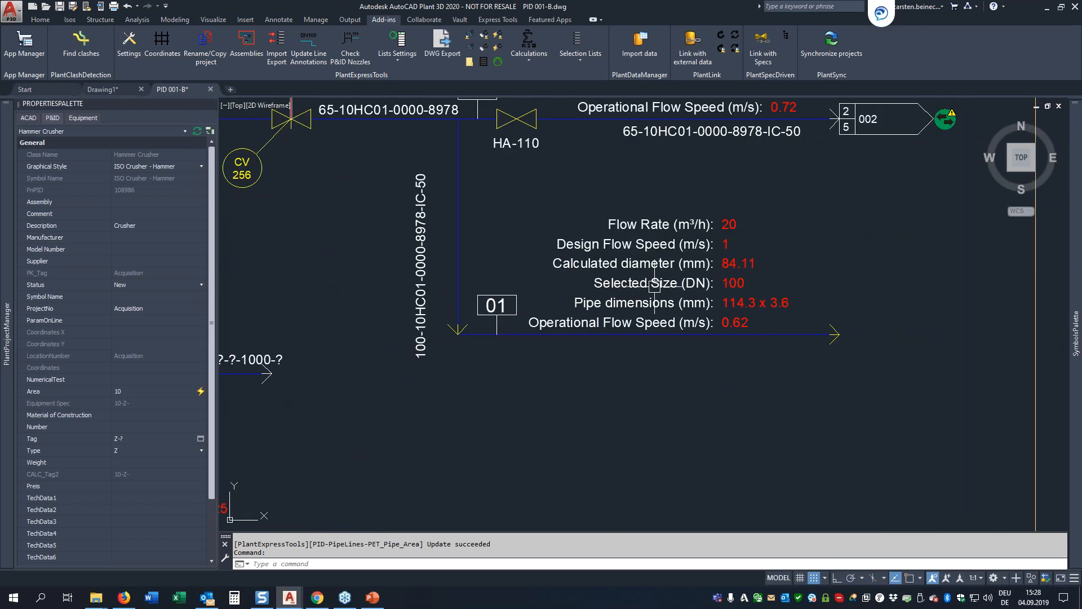
click(674, 326)
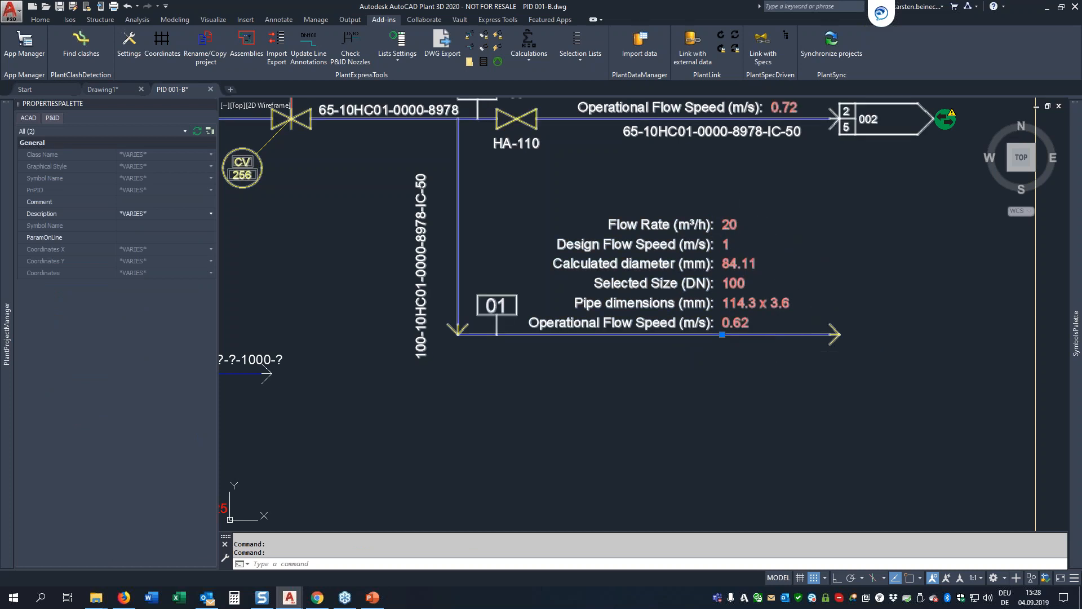
key(Escape)
click(779, 333)
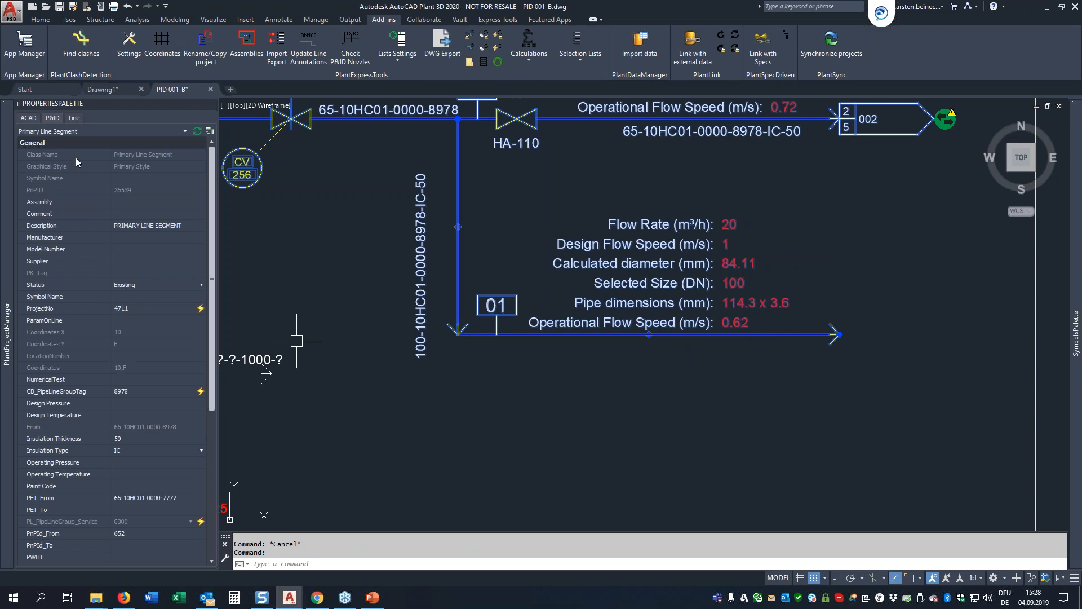
click(75, 118)
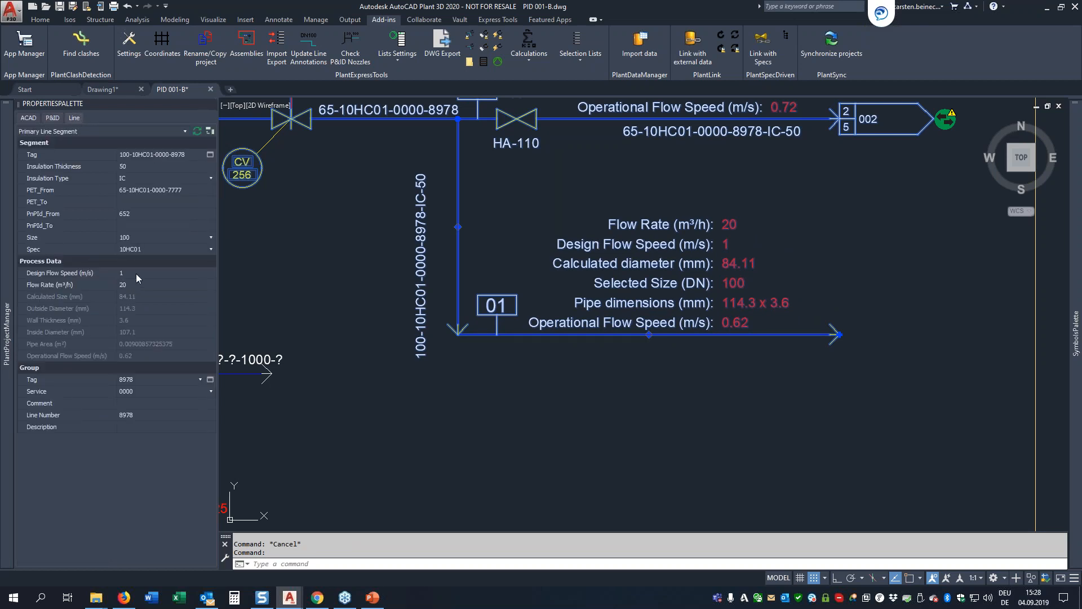
click(136, 273)
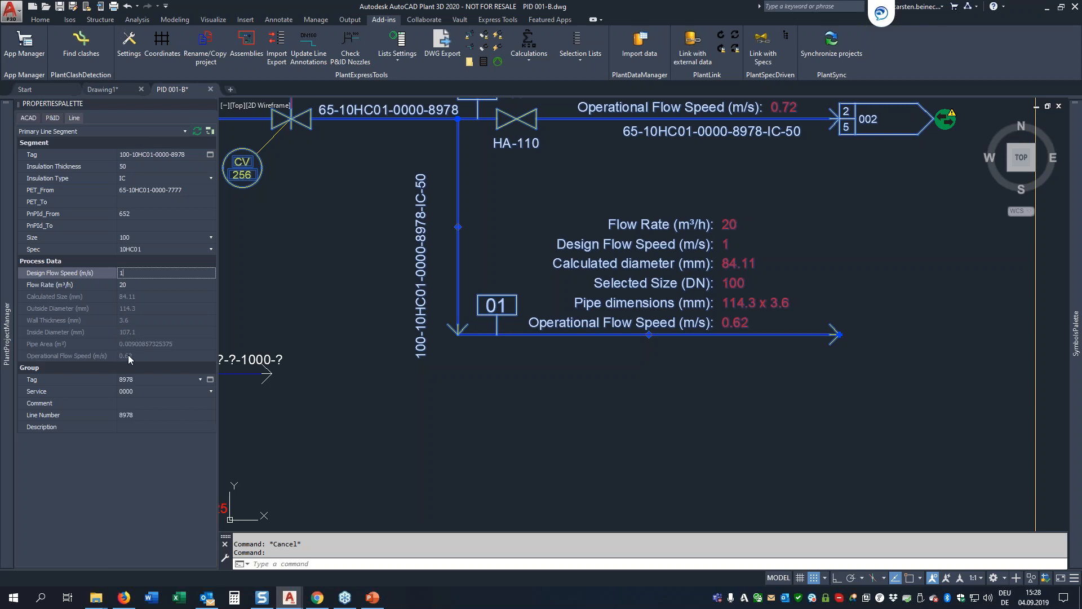
drag(126, 273, 99, 274)
text(2)
key(Return)
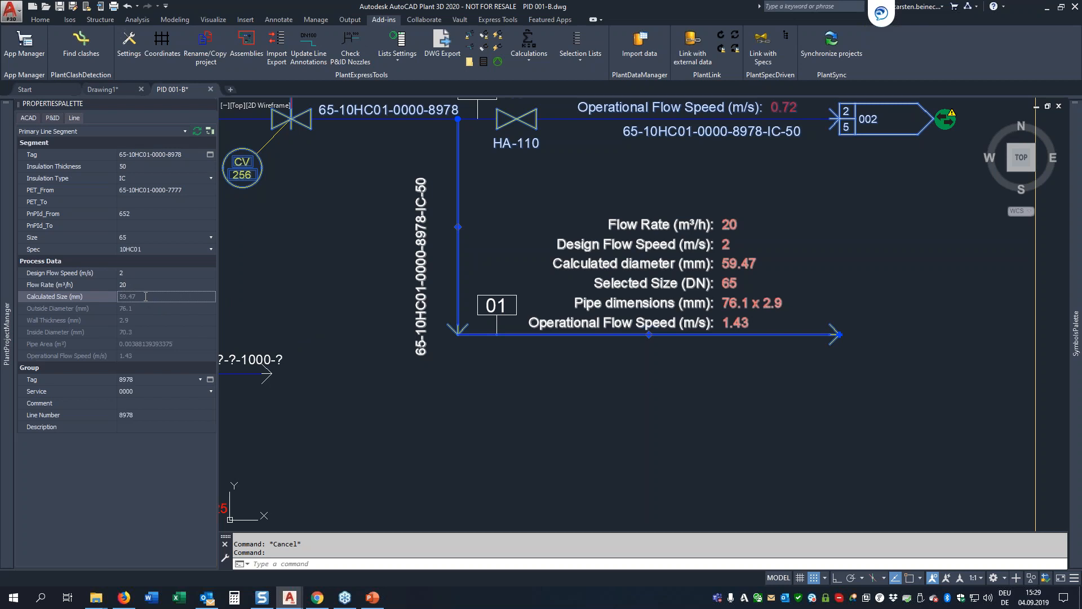
Step: Inspect the expression of the Pipe Line Segments class's Calculated Size (mm) calculation and close the editor without changes
click(529, 40)
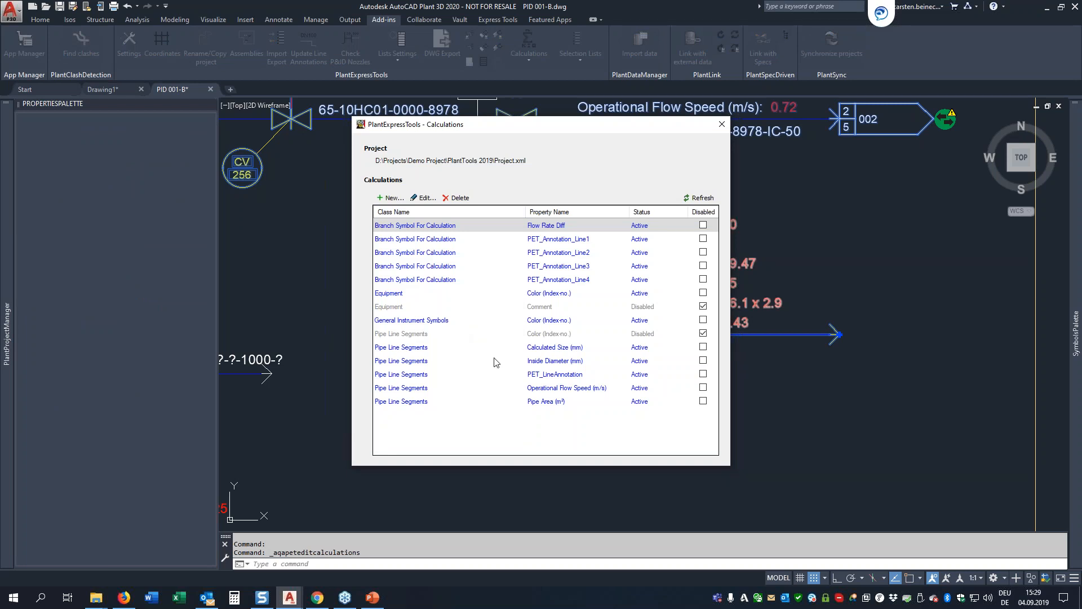
double_click(554, 347)
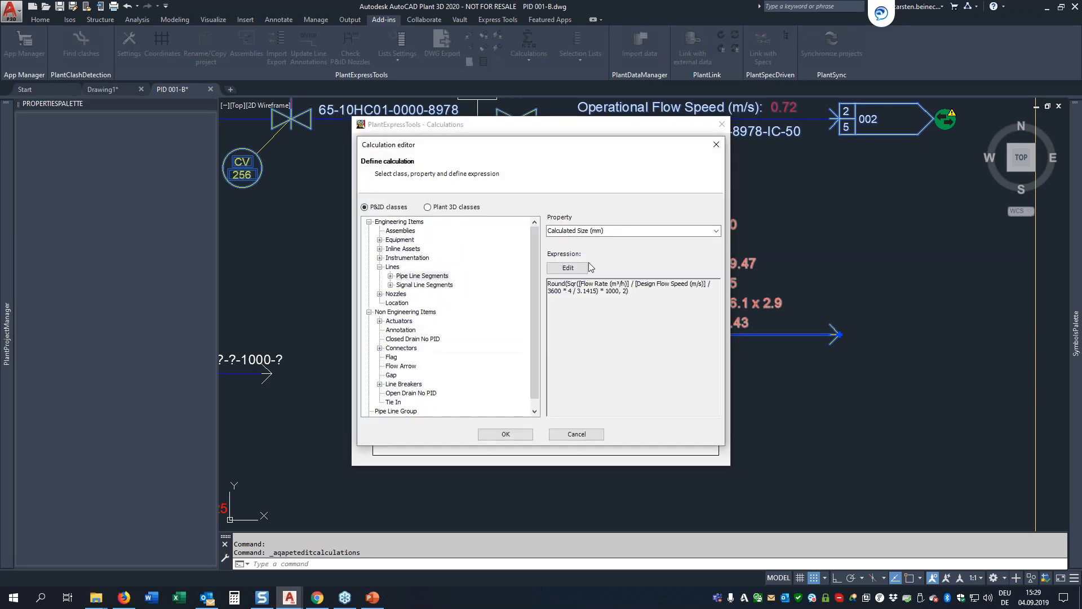
click(584, 270)
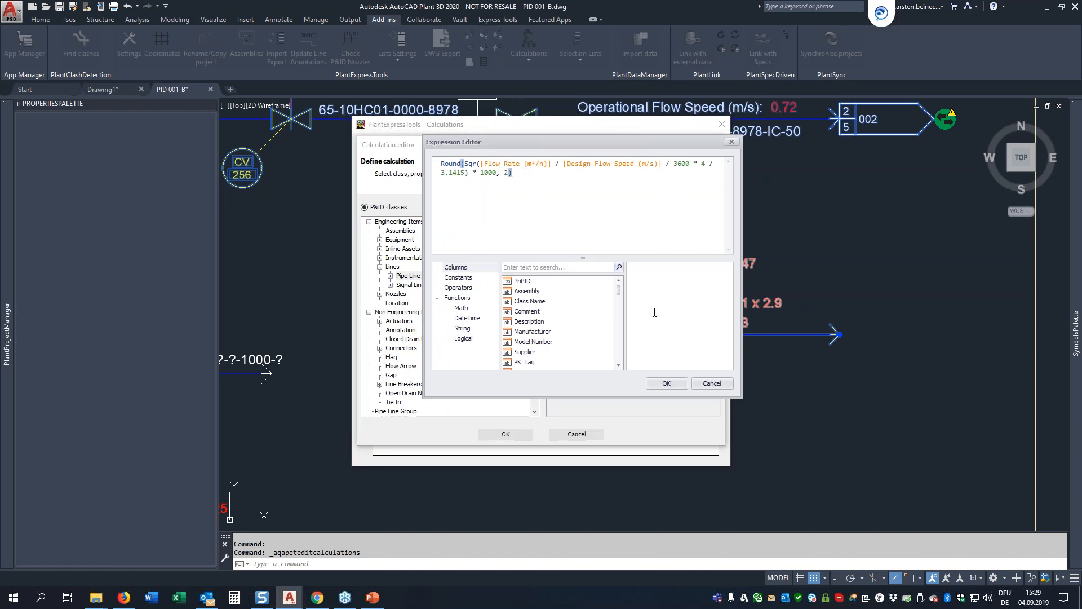
click(712, 383)
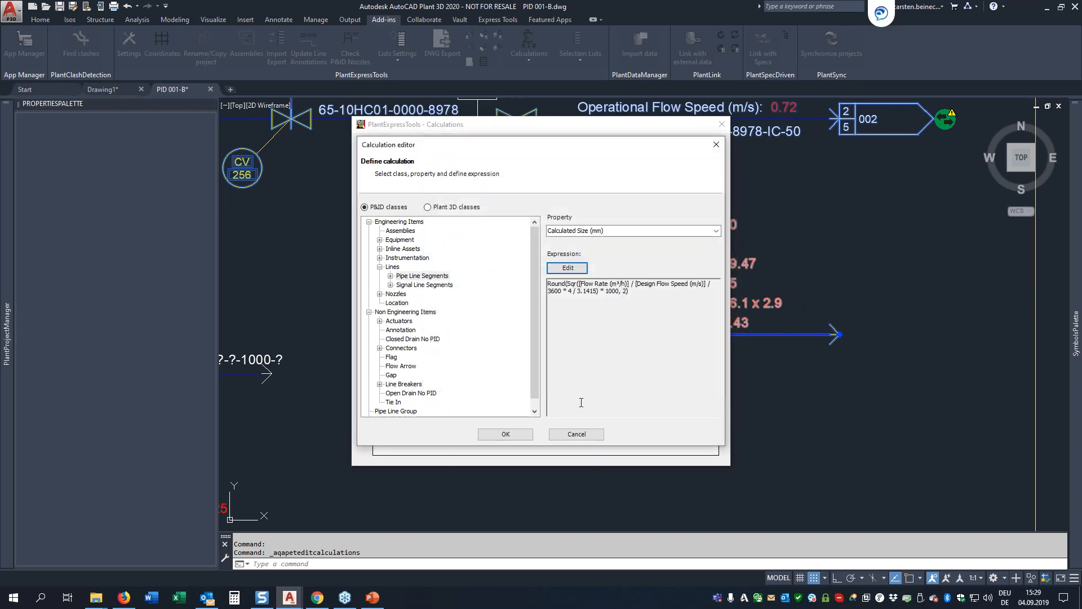
click(578, 435)
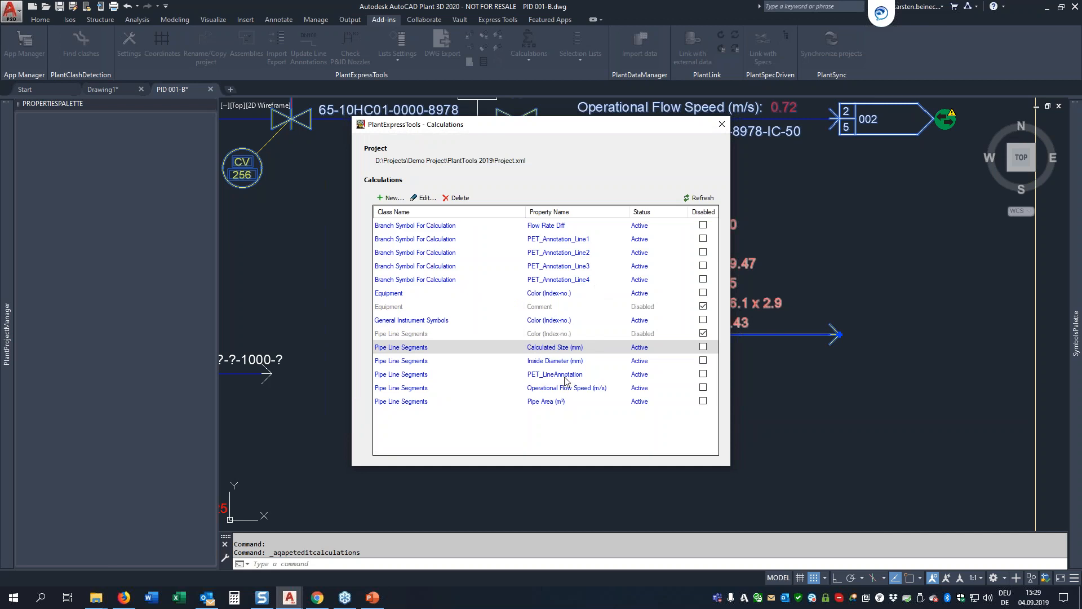
click(722, 124)
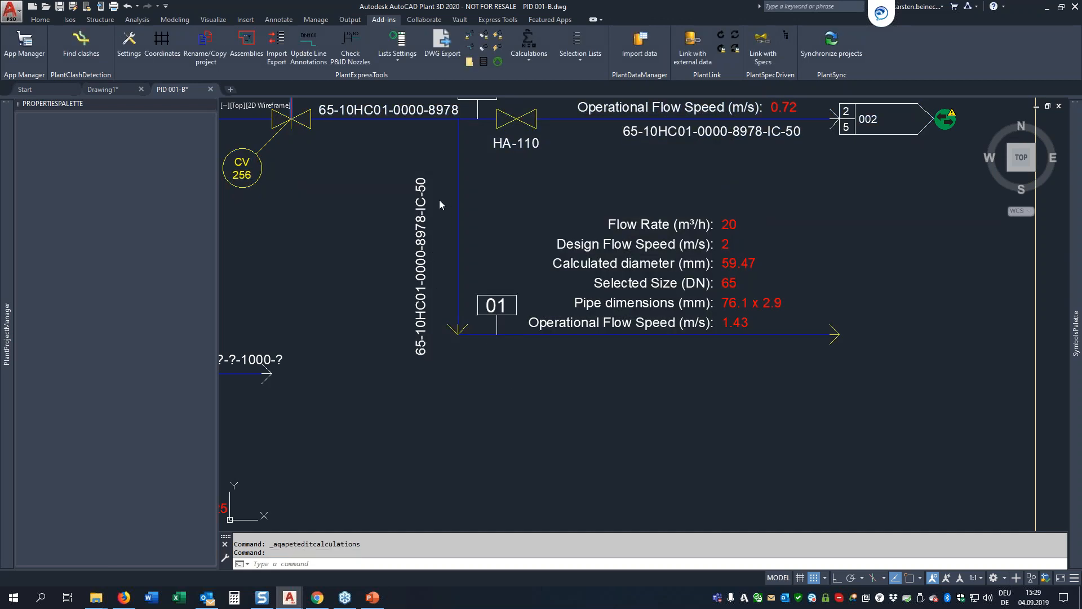
key(Escape)
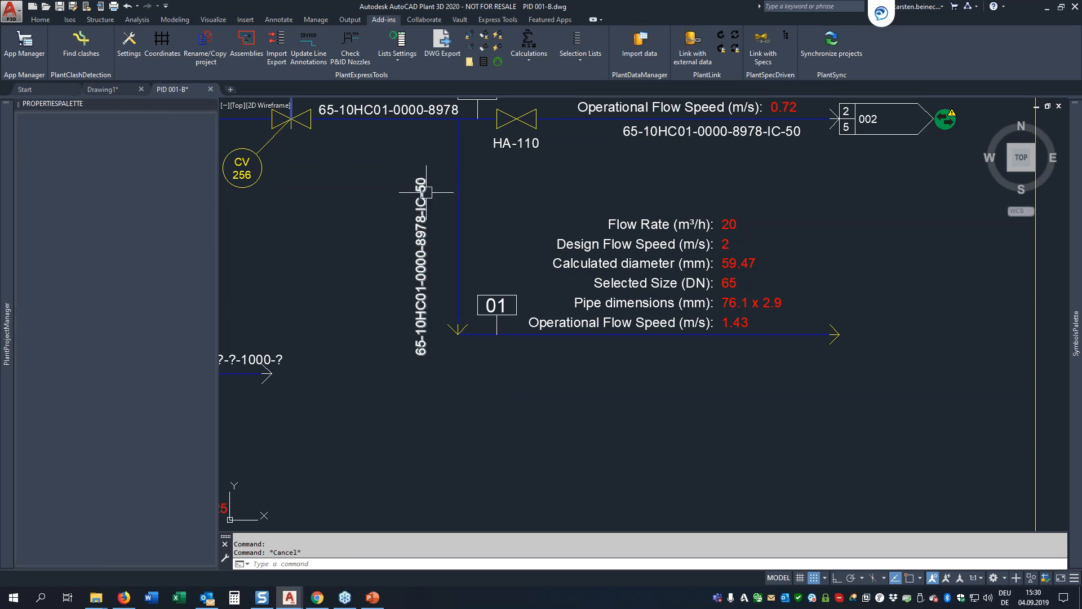
click(456, 223)
right_click(456, 223)
click(478, 218)
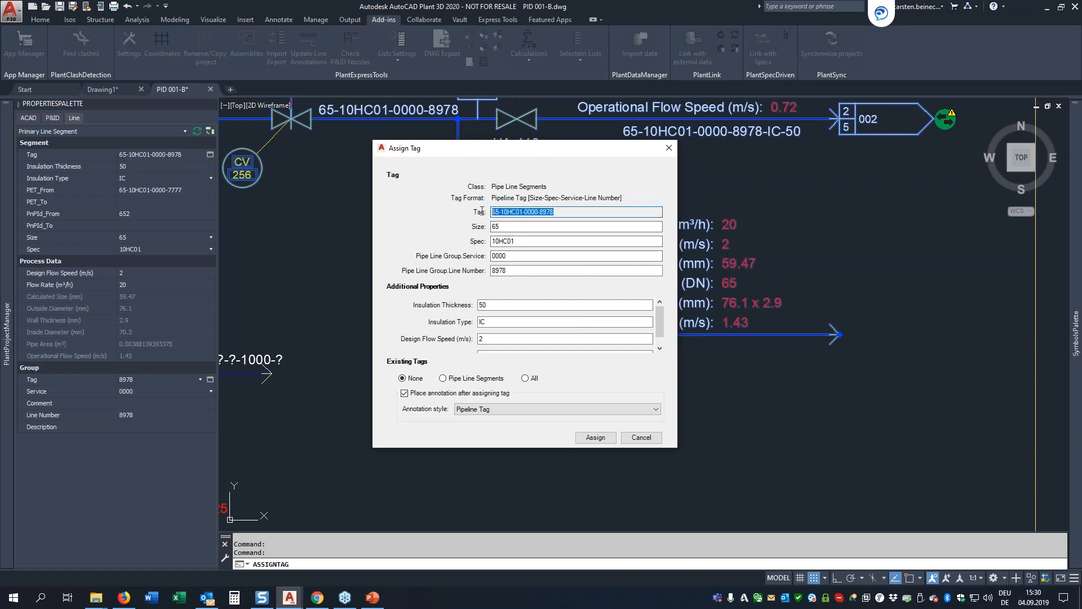
drag(520, 149, 603, 132)
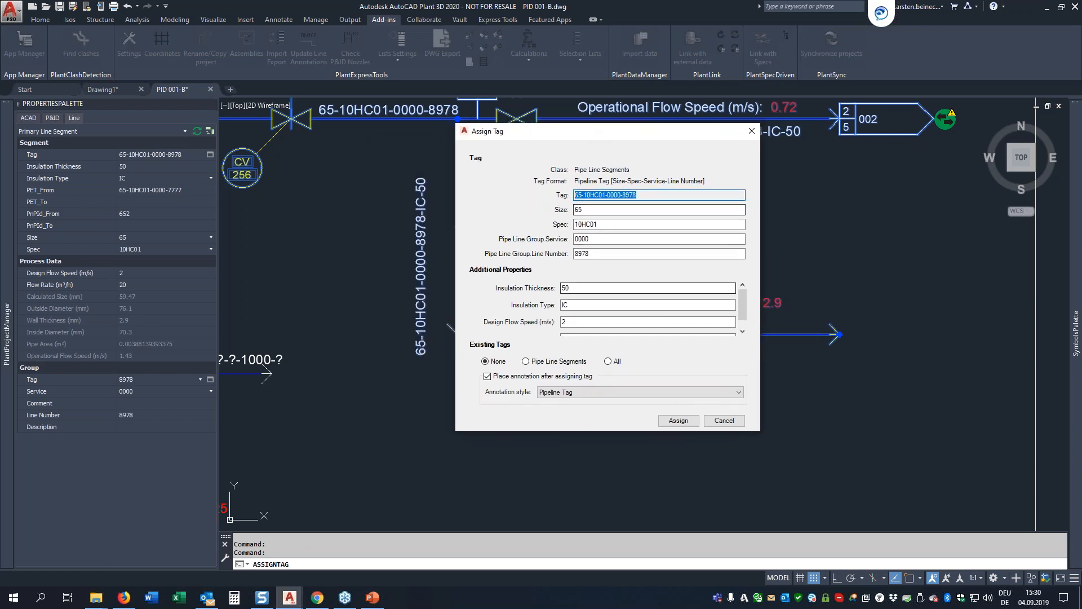
click(579, 288)
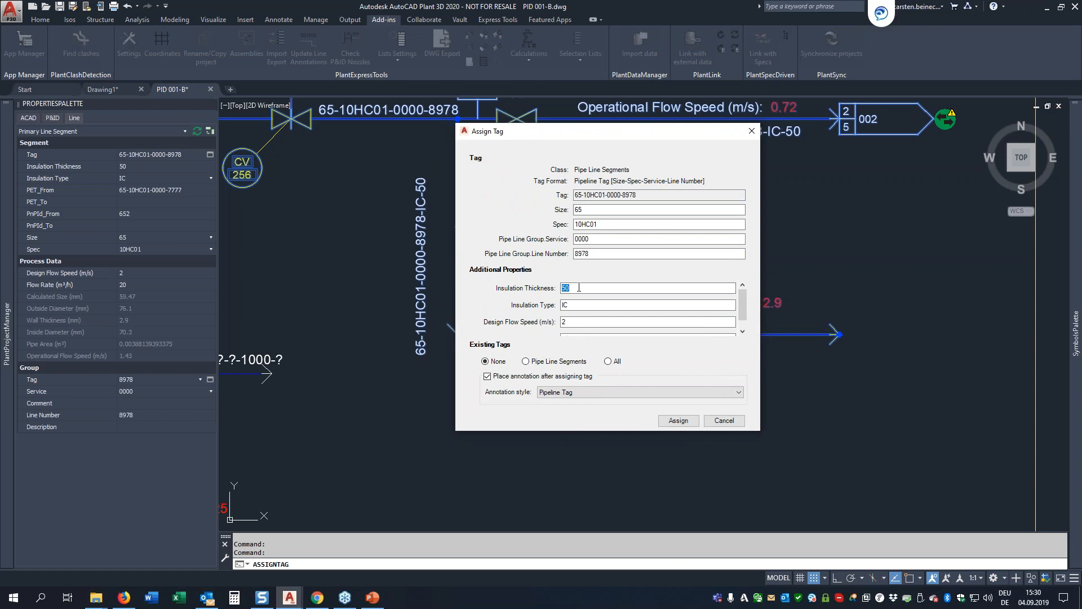
key(BackSpace)
key(Tab)
key(BackSpace)
key(Tab)
click(671, 424)
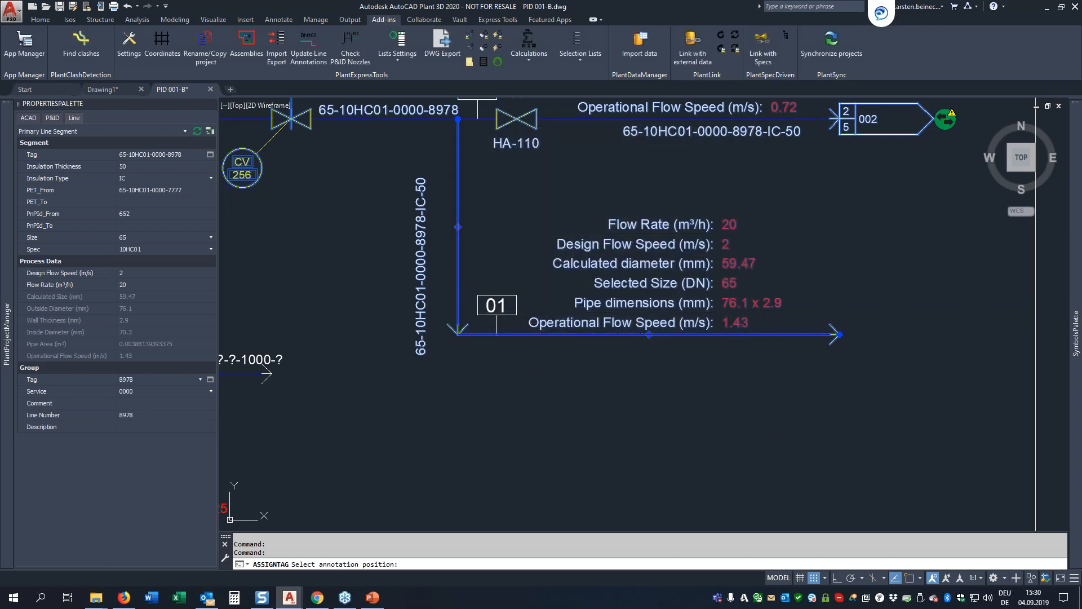
key(Escape)
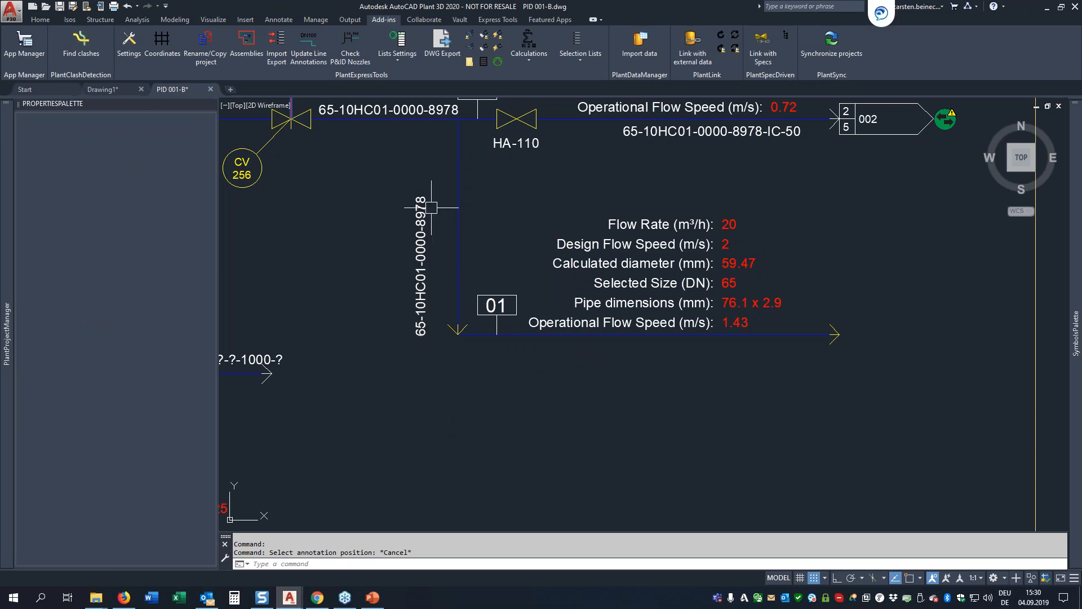
Step: Inspect the PET_LineAnnotation calculation's expression and the available functions for Pipe Line Segments, closing the editor without changes
click(529, 42)
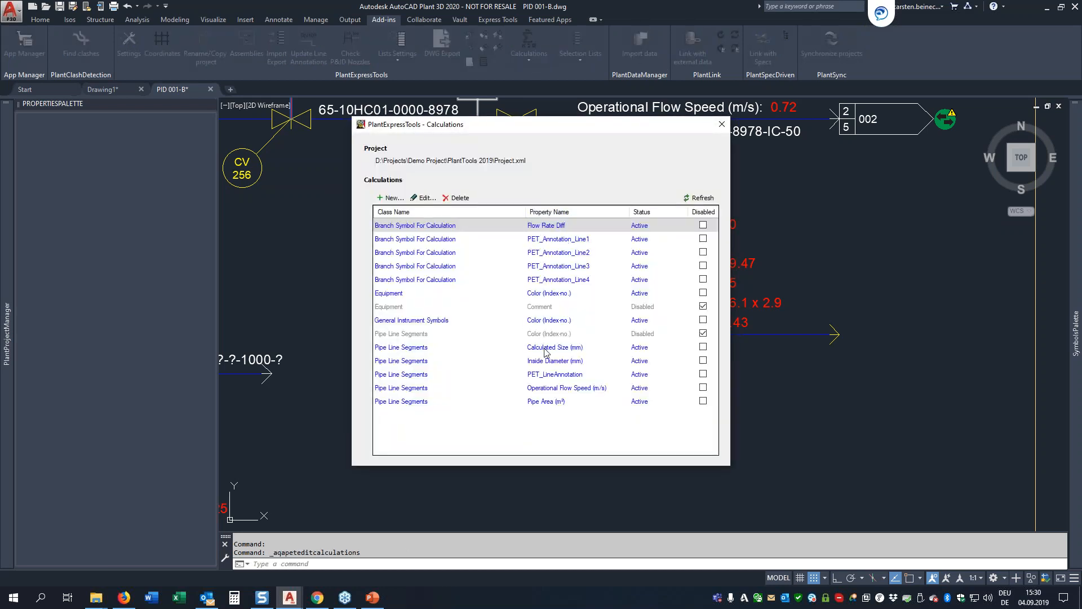
click(550, 374)
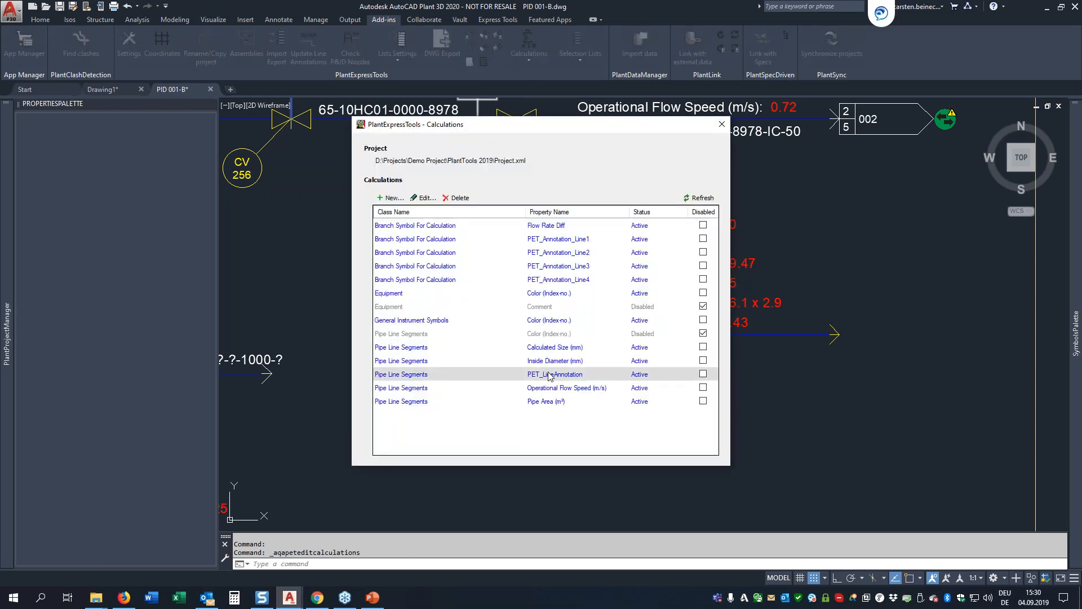
double_click(549, 375)
click(568, 268)
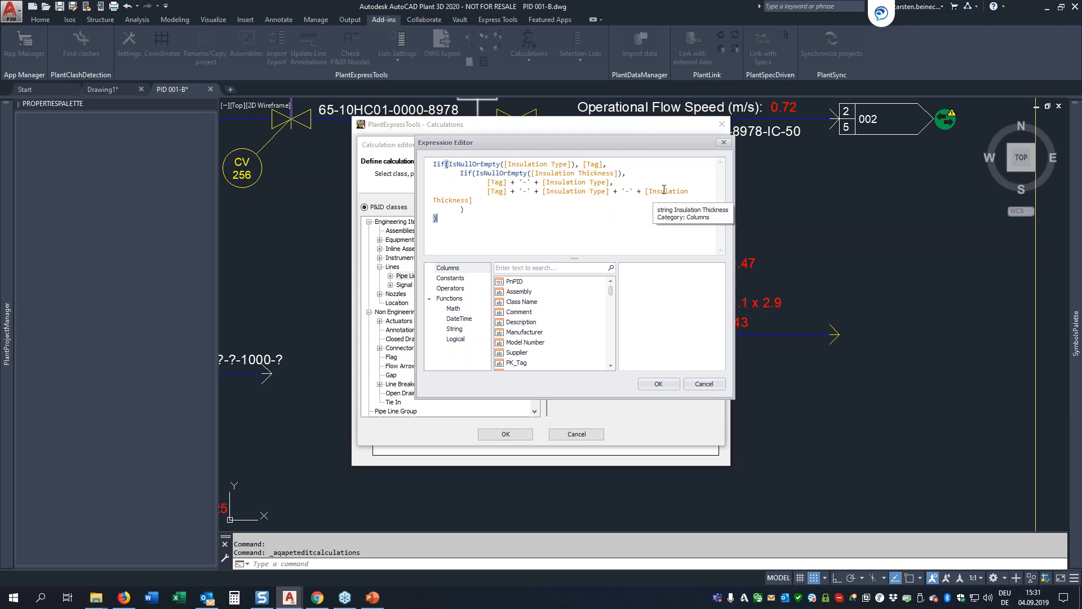
click(450, 299)
scroll(547, 329, down, 5)
scroll(547, 329, down, 3)
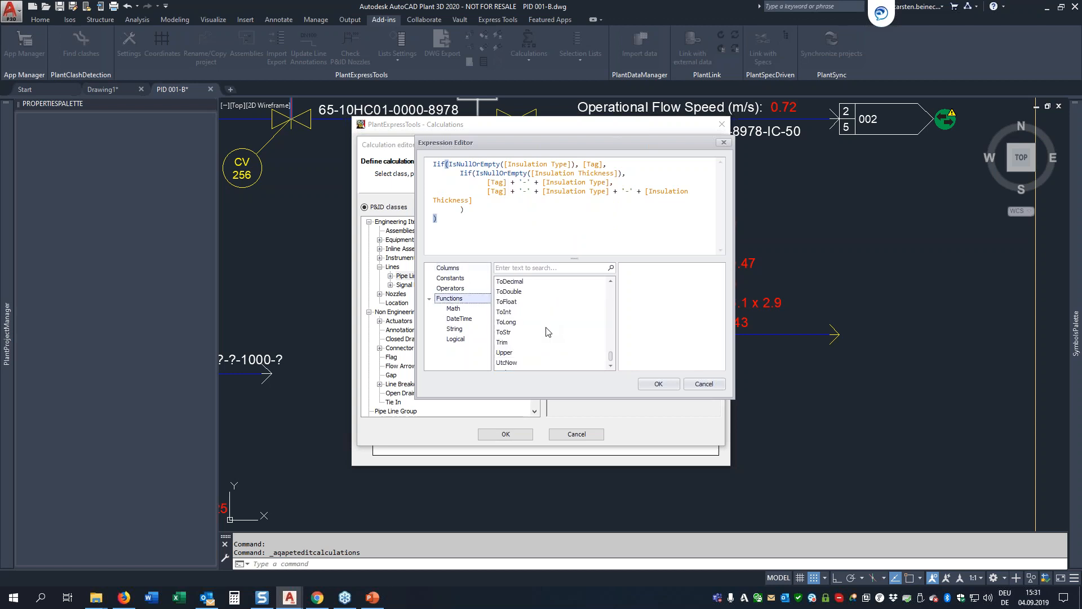
click(704, 384)
click(717, 145)
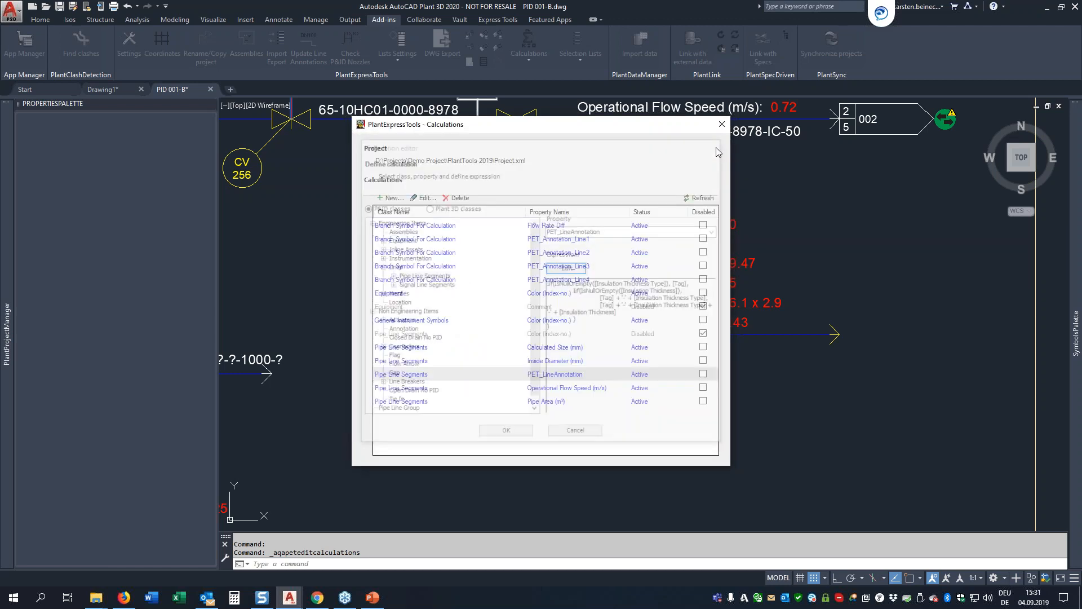
click(722, 125)
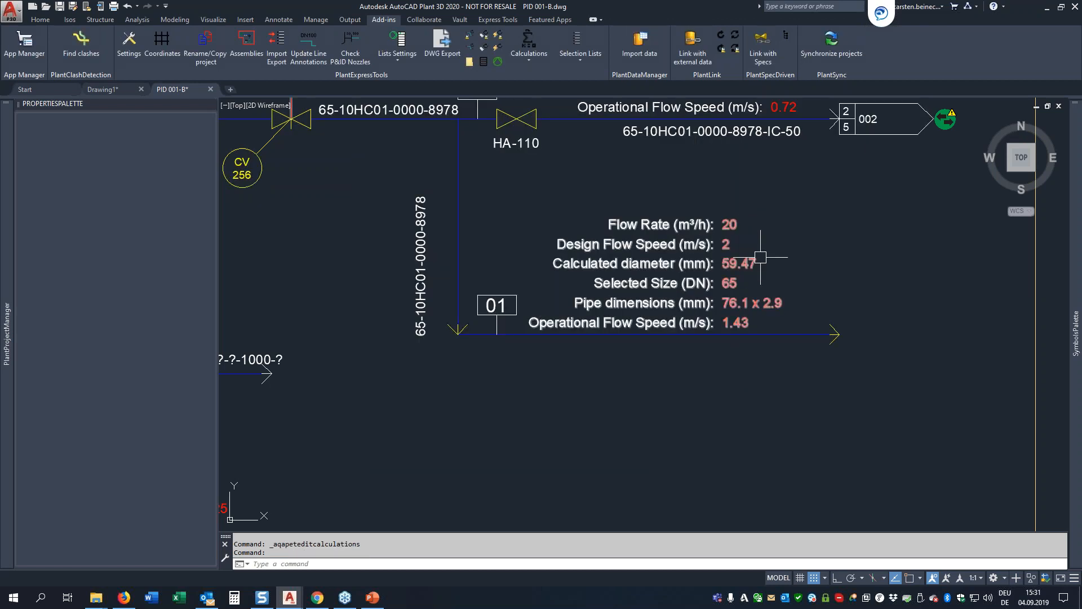
Step: Switch the current project to PSD Demo XREFs 2018 and close the properties palette
scroll(747, 238, down, 2)
mouse_move(444, 380)
middle_down()
mouse_move(637, 318)
mouse_move(676, 235)
middle_up()
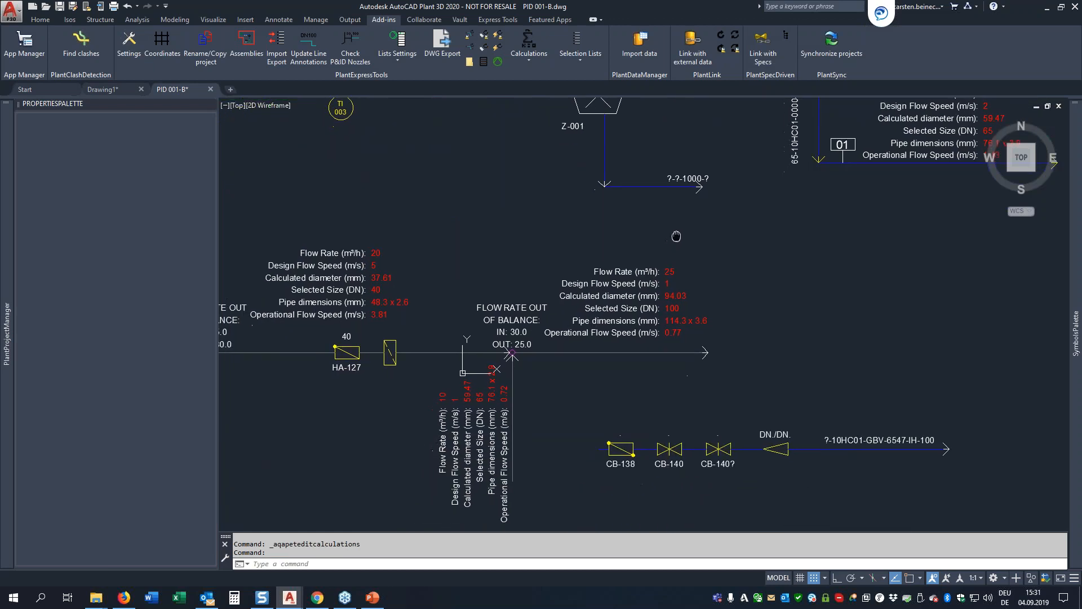
scroll(725, 351, down, 4)
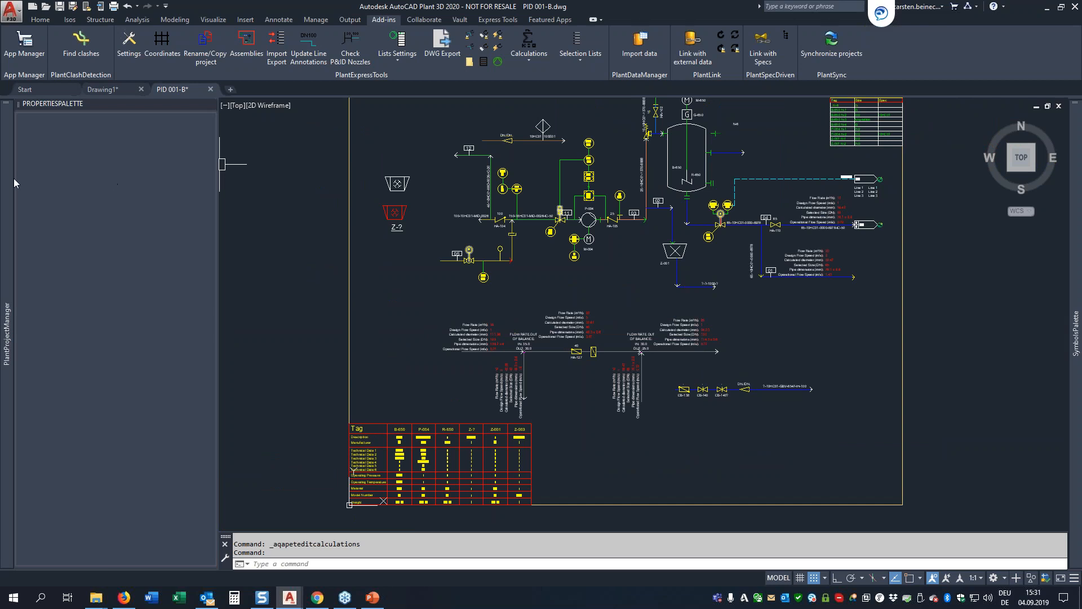
mouse_move(13, 179)
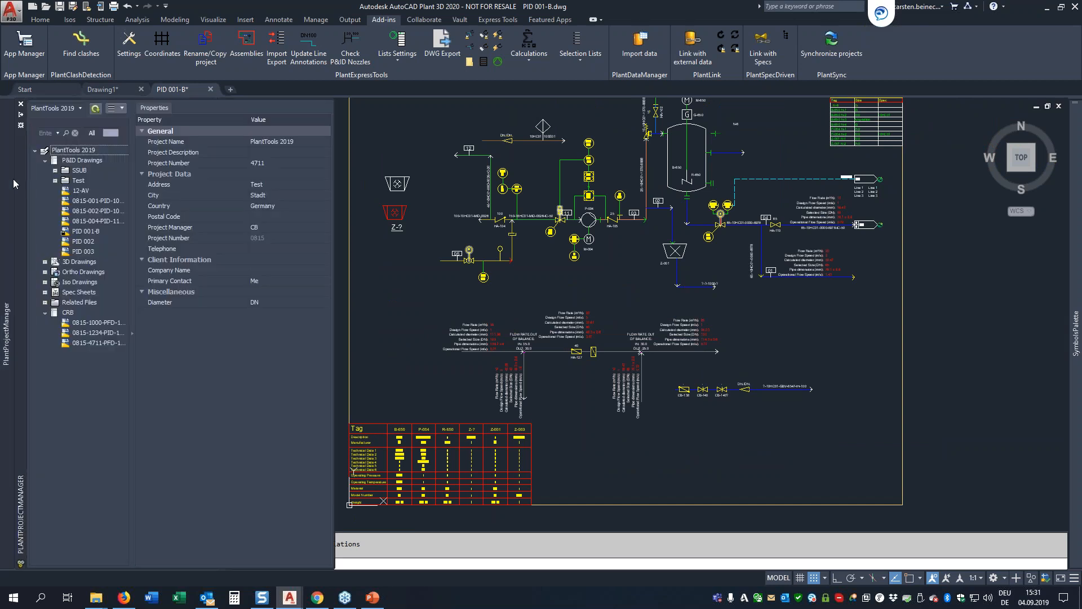
click(80, 107)
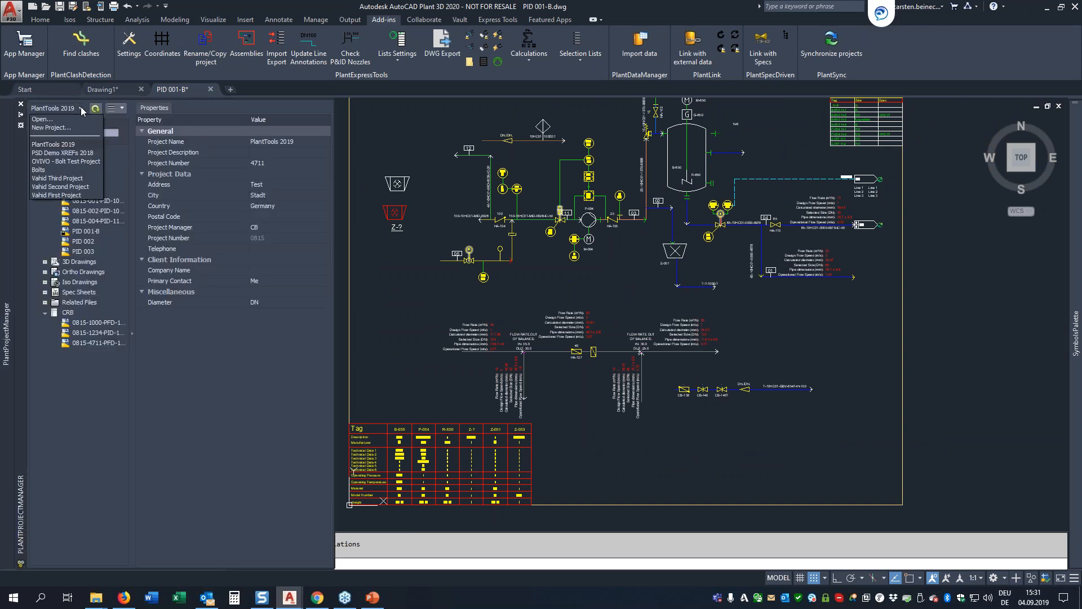
click(51, 153)
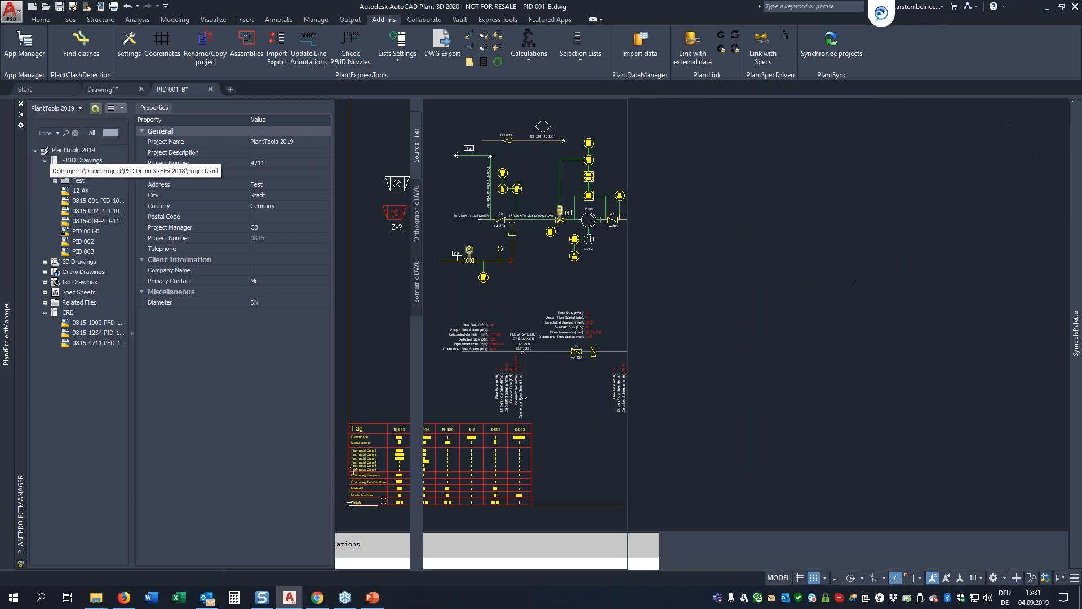
click(564, 317)
click(530, 323)
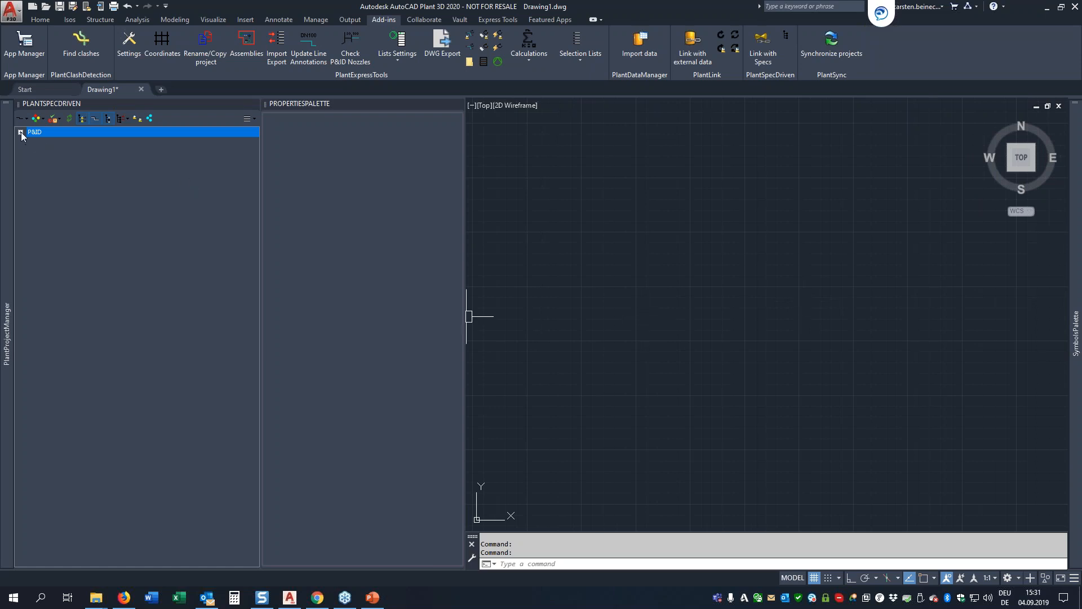
mouse_move(8, 159)
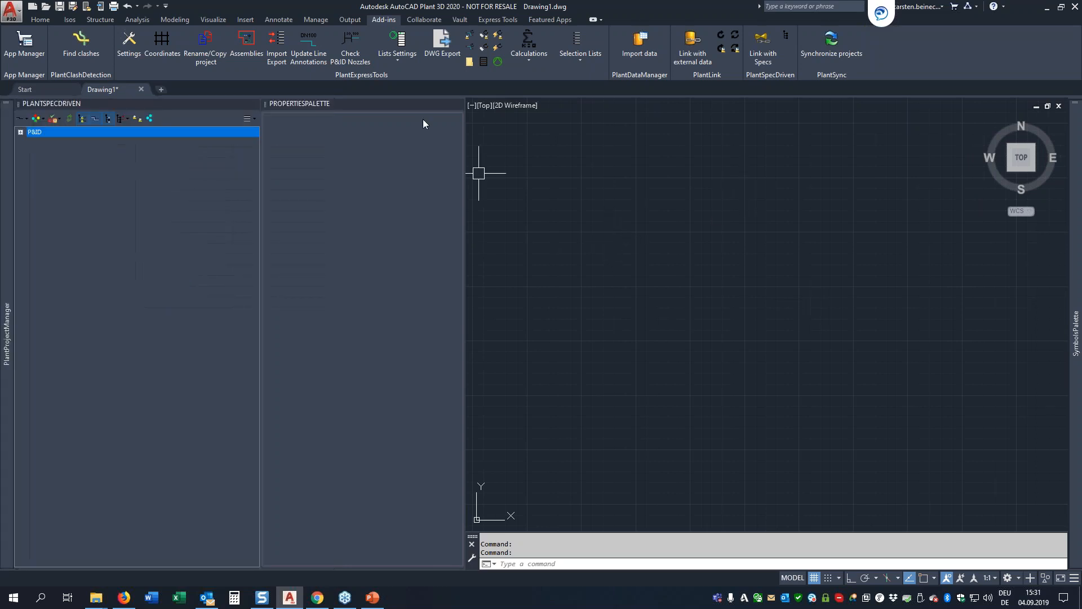
click(458, 103)
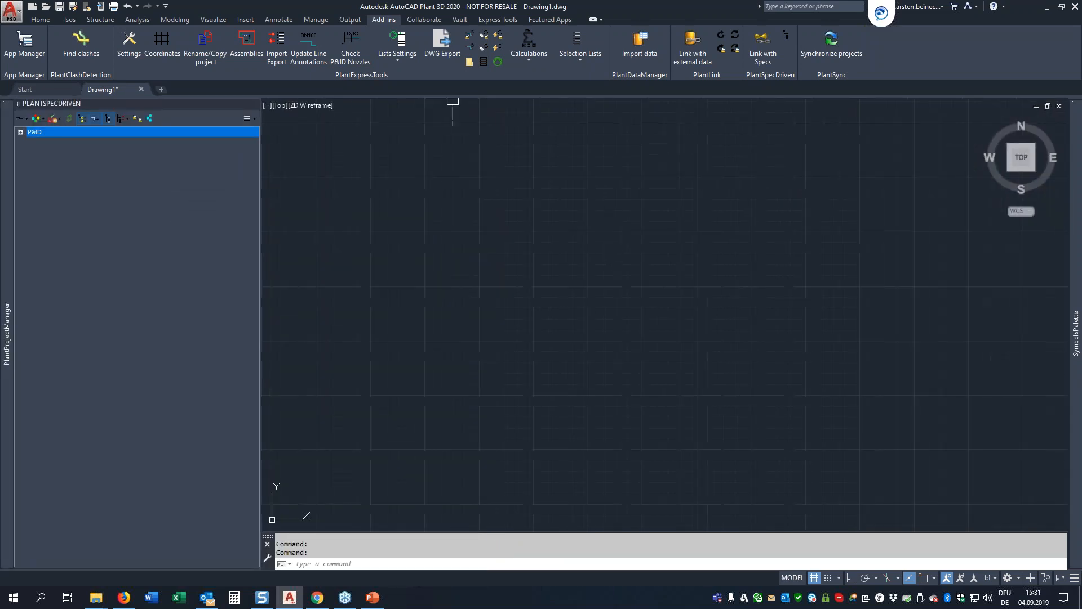
Step: Export the Plant 3D model 3D 001 to the desktop folder in AutoCAD 2018 DWG format with DWG Export
click(443, 40)
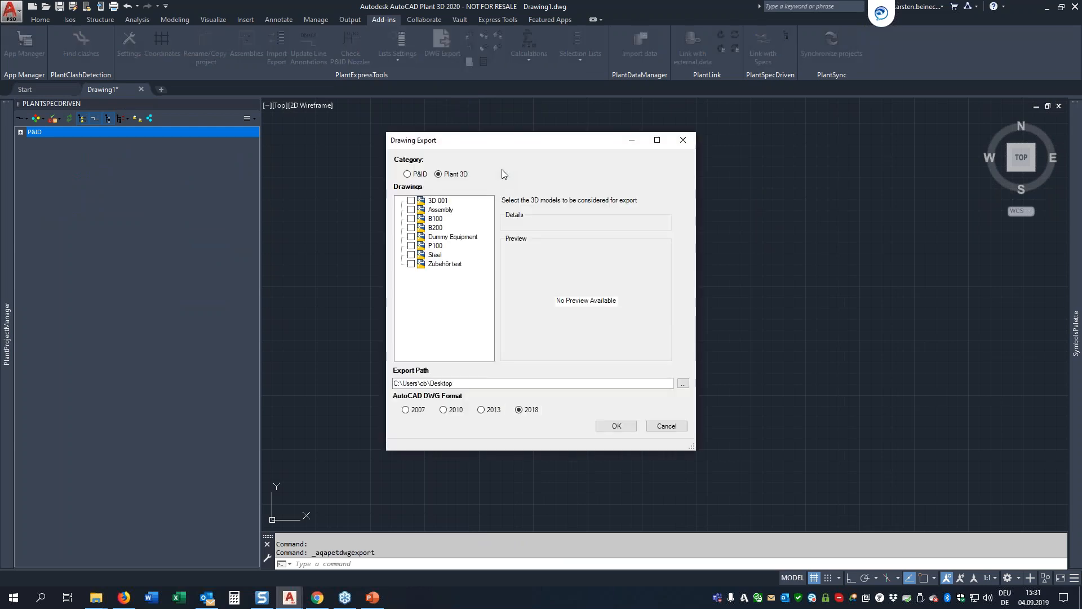
click(437, 201)
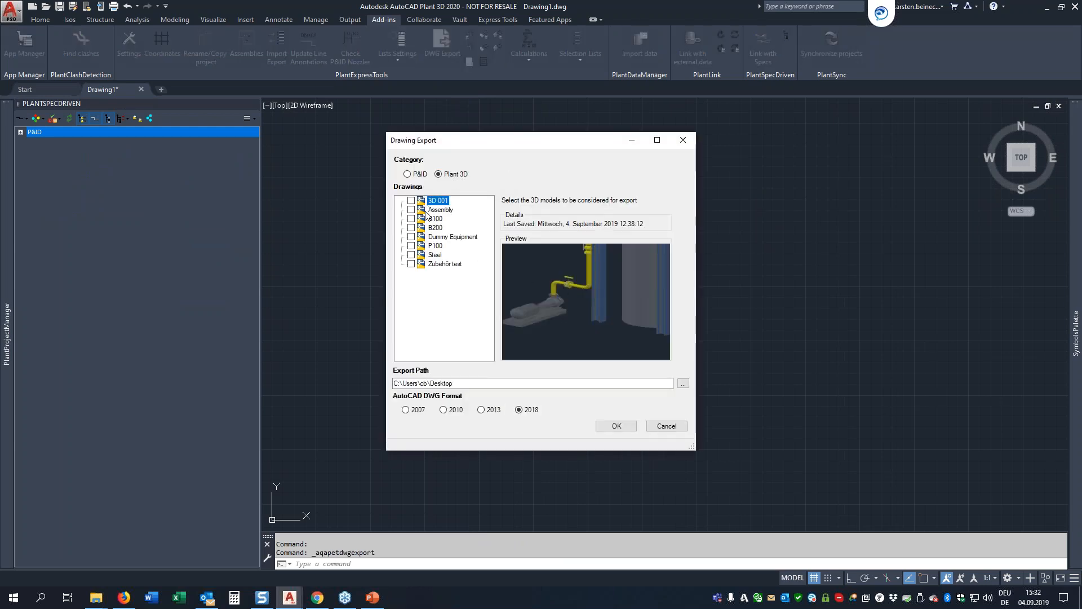
click(412, 201)
click(618, 426)
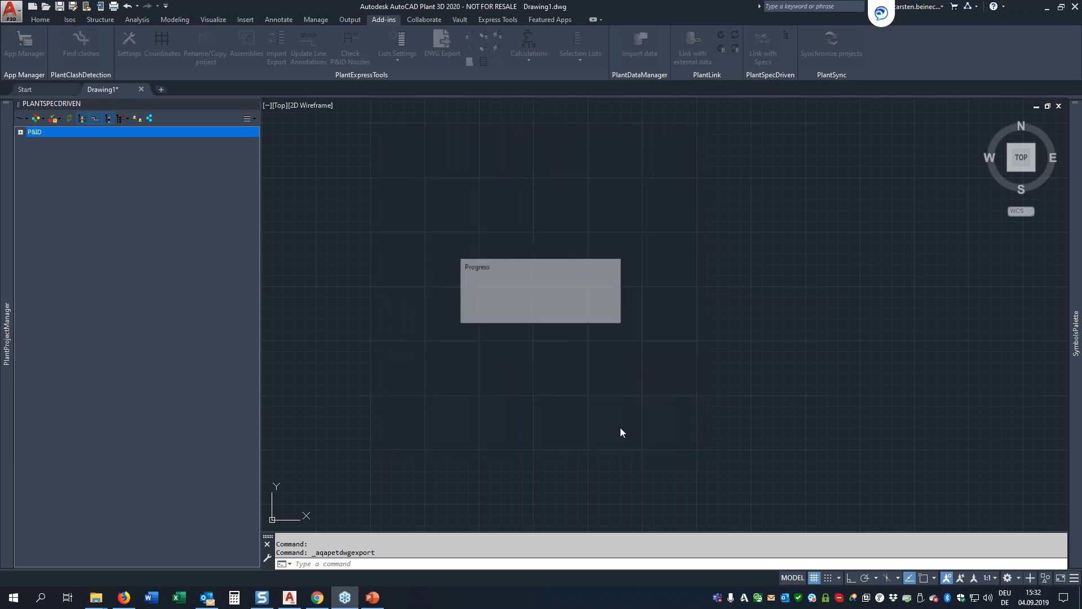
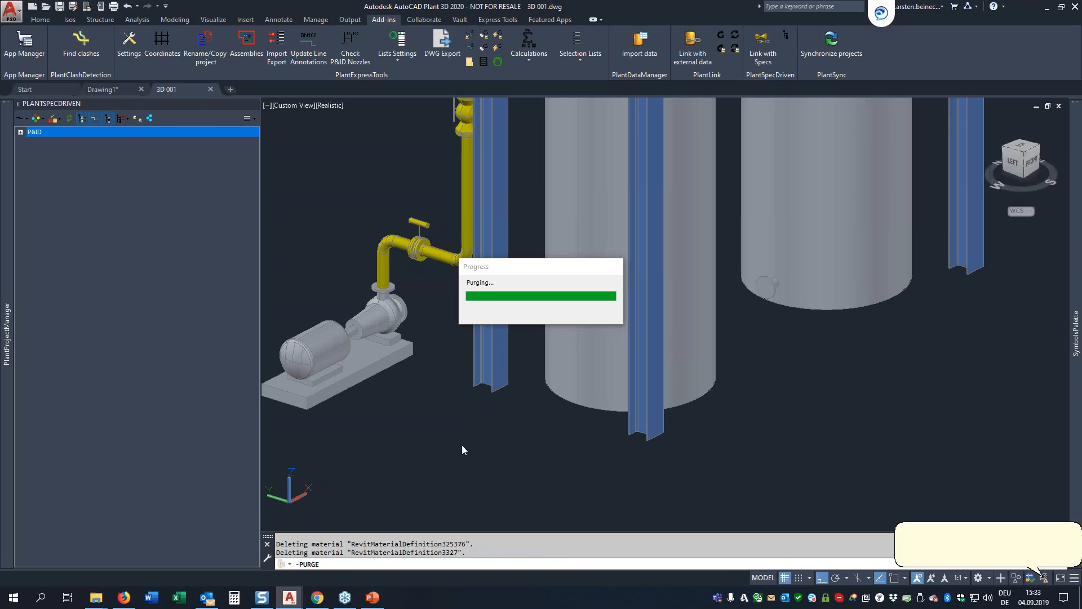
Step: Finish the DWG export and open the exported 3D 001.dwg from the Plant 3D Models folder on the desktop
click(569, 338)
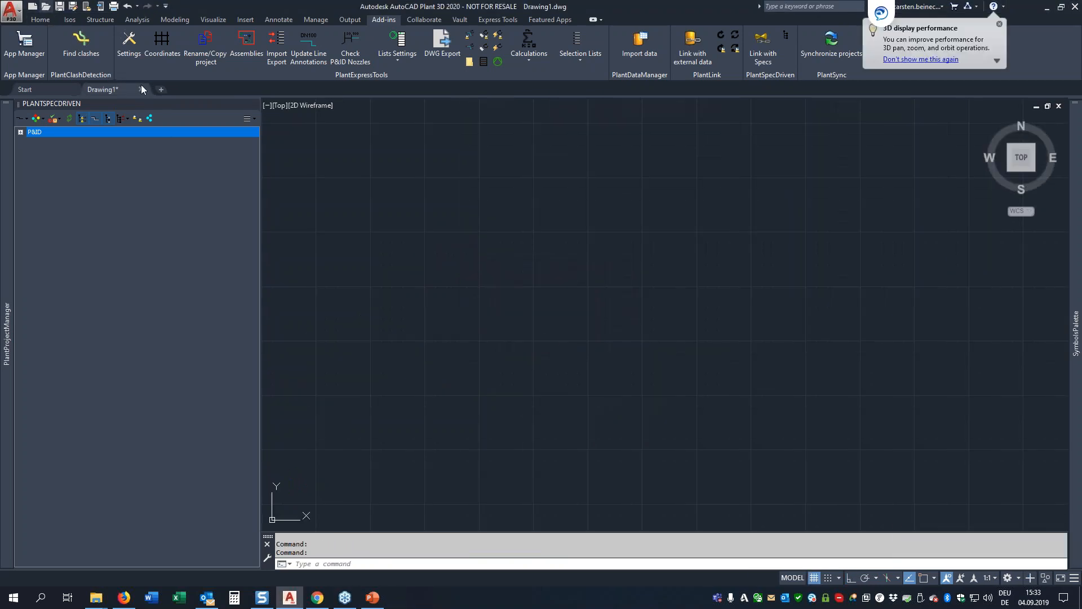
click(66, 37)
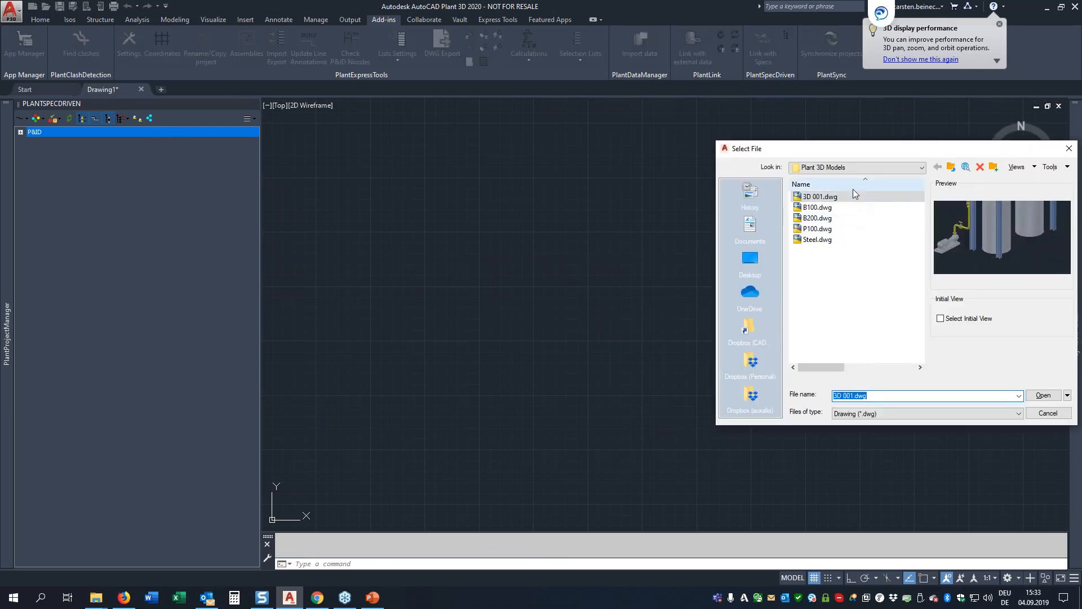
click(844, 168)
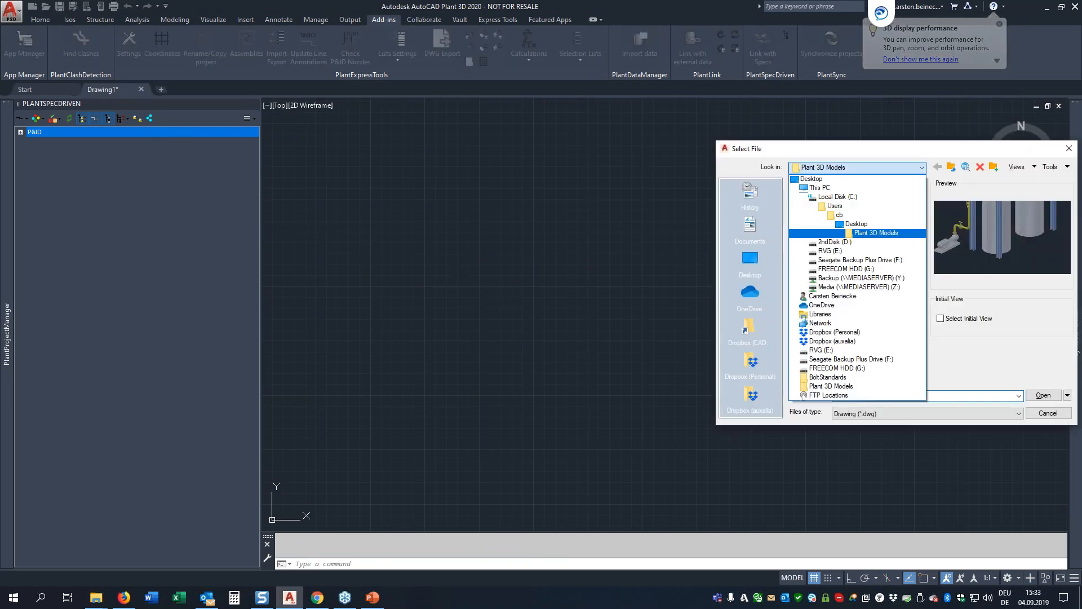
click(844, 169)
double_click(822, 196)
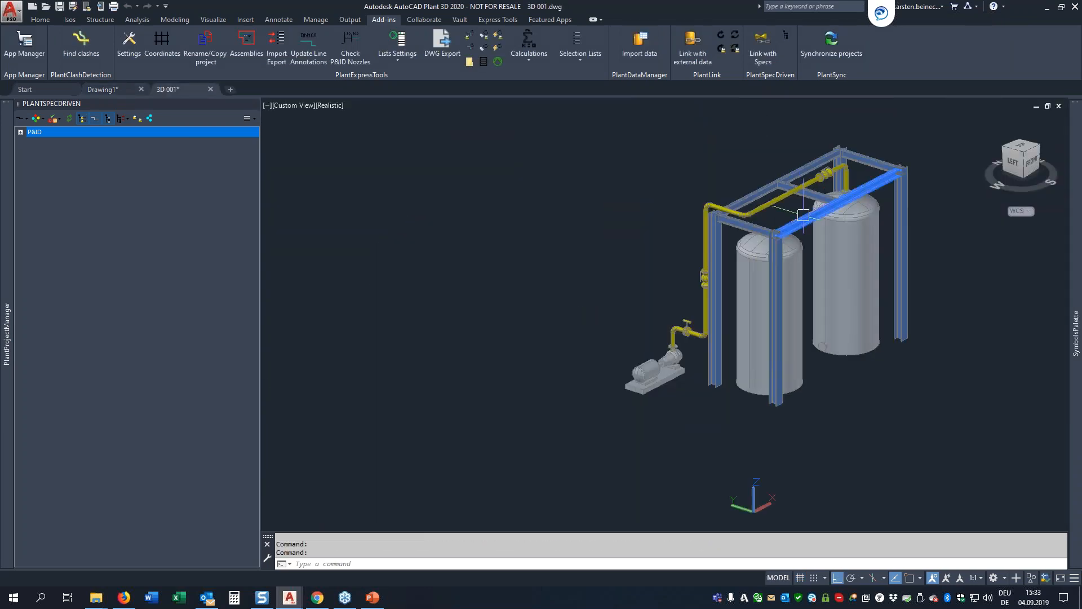
Step: Inspect the object type and properties of the exported straight pipe and steel beam, and clear the selection
scroll(780, 203, up, 3)
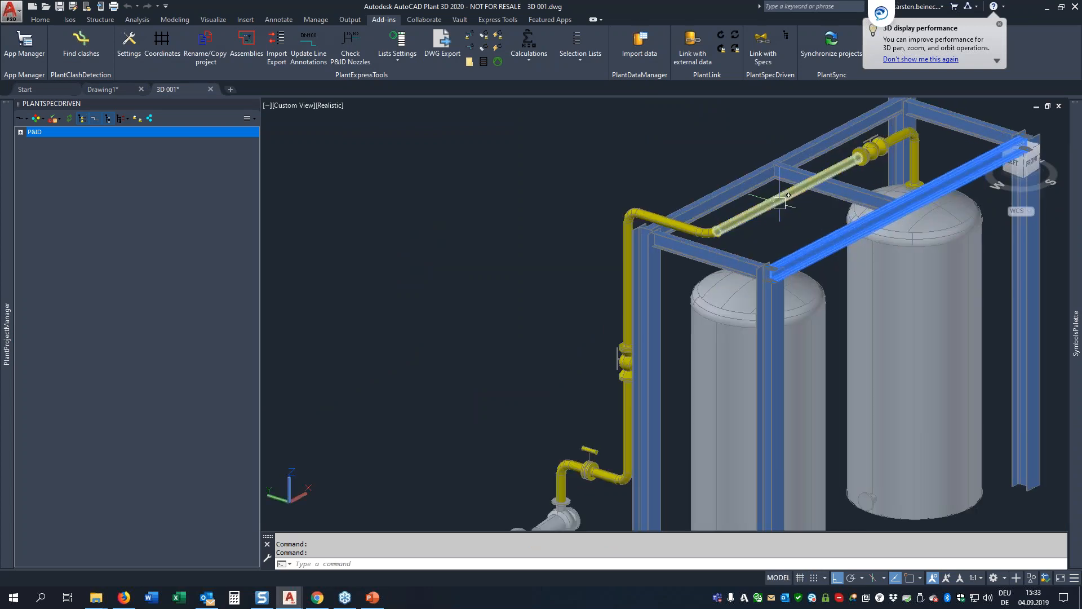
scroll(754, 221, up, 4)
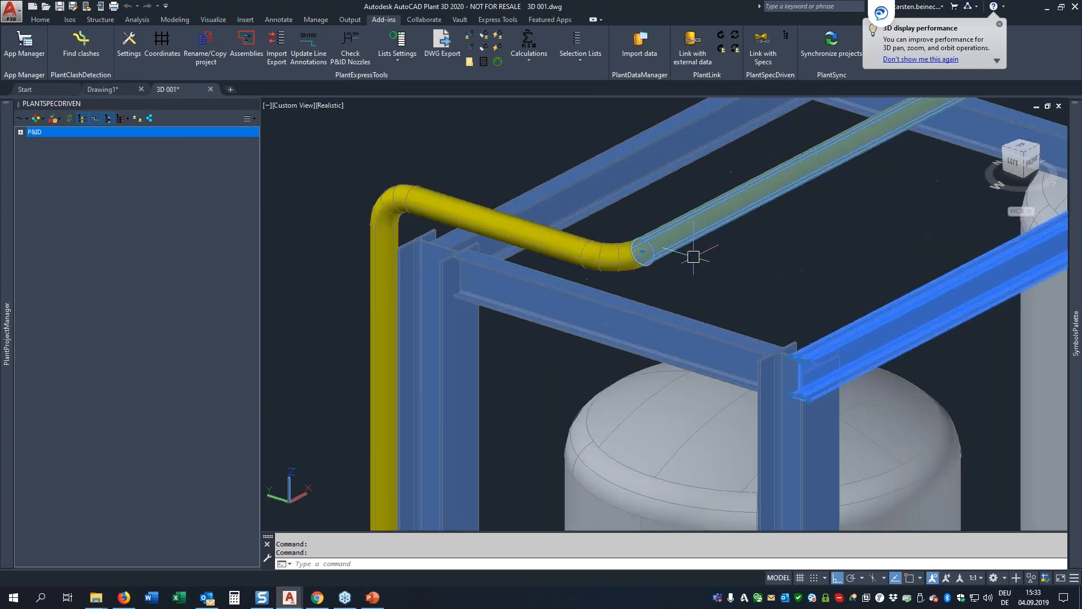
right_click(694, 256)
click(733, 502)
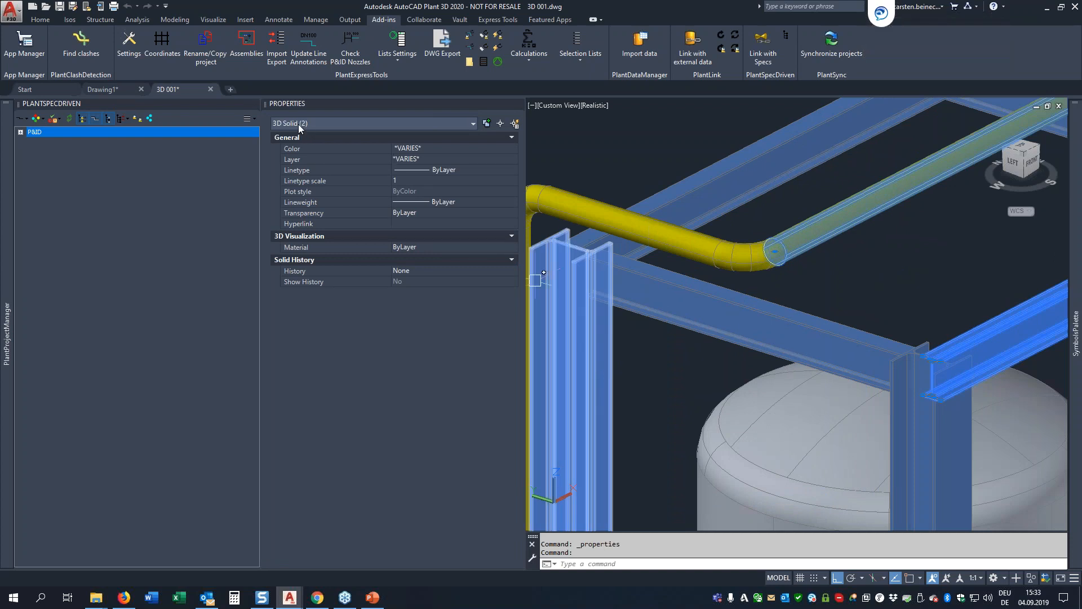
key(Escape)
scroll(676, 256, down, 5)
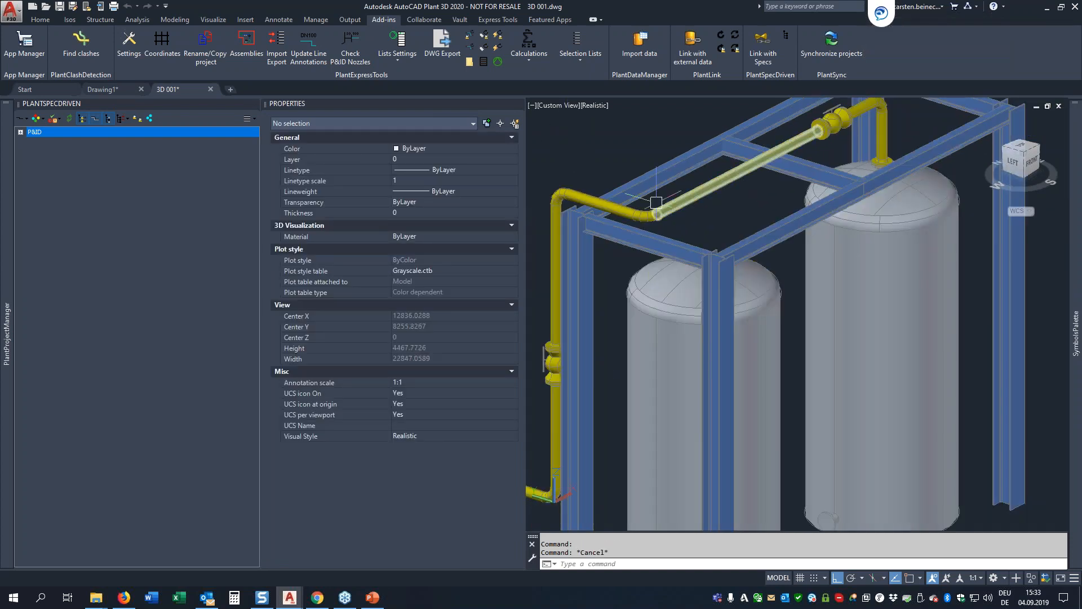
scroll(656, 202, down, 4)
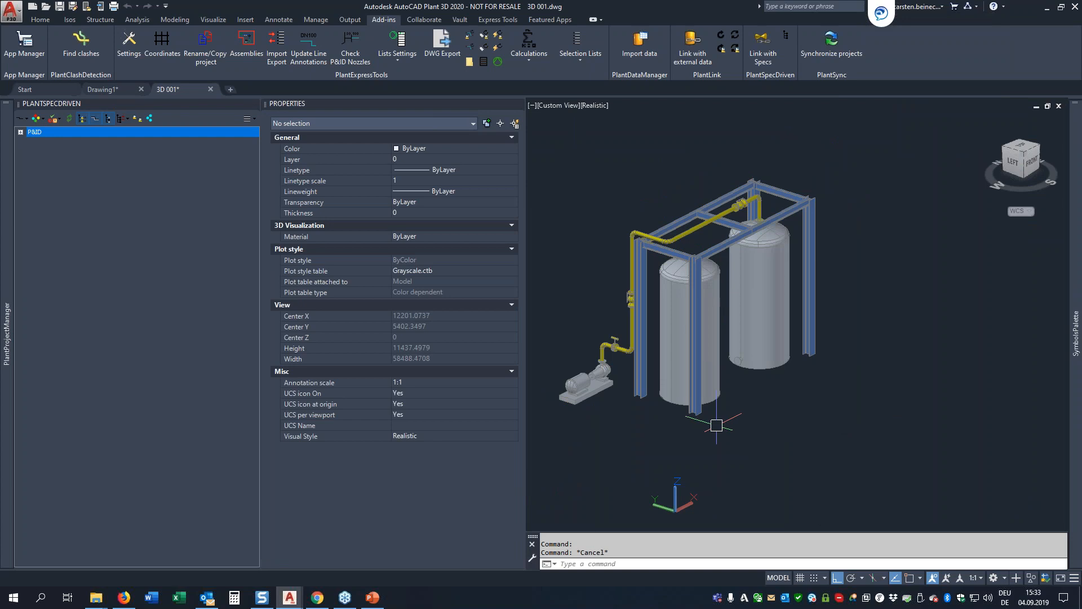
Step: Switch to Firefox, open the PlantTools page on the auxalia website and look through its content down to the contact form
click(124, 598)
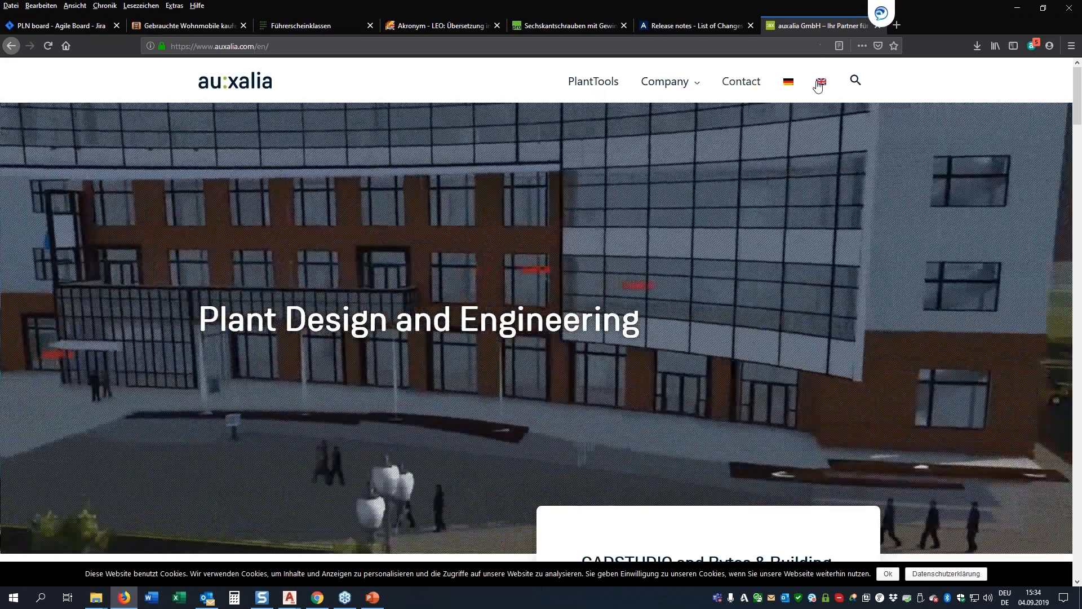
click(598, 83)
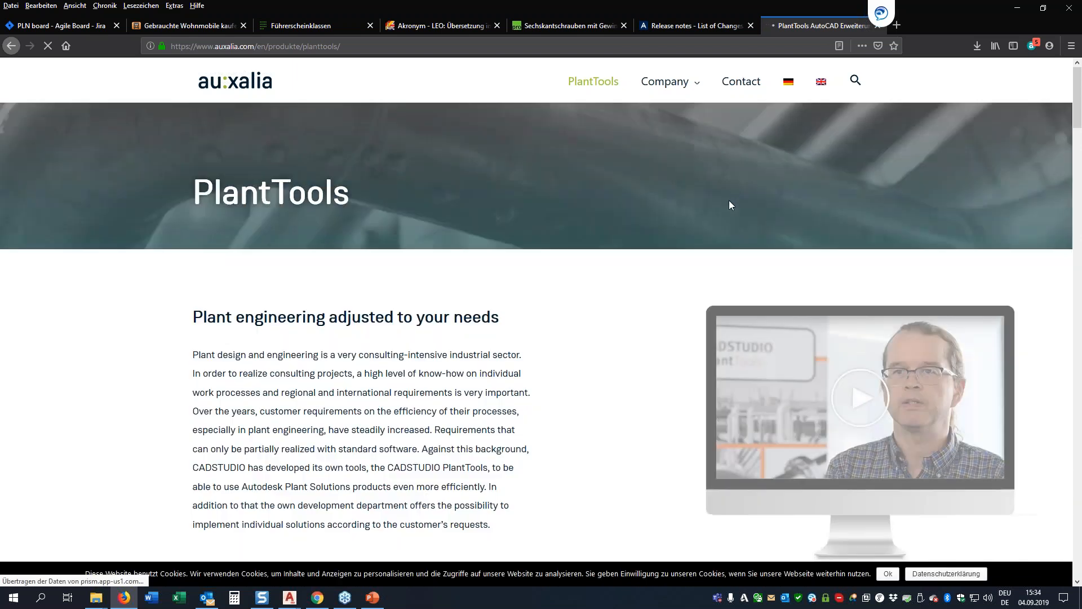
scroll(727, 208, down, 8)
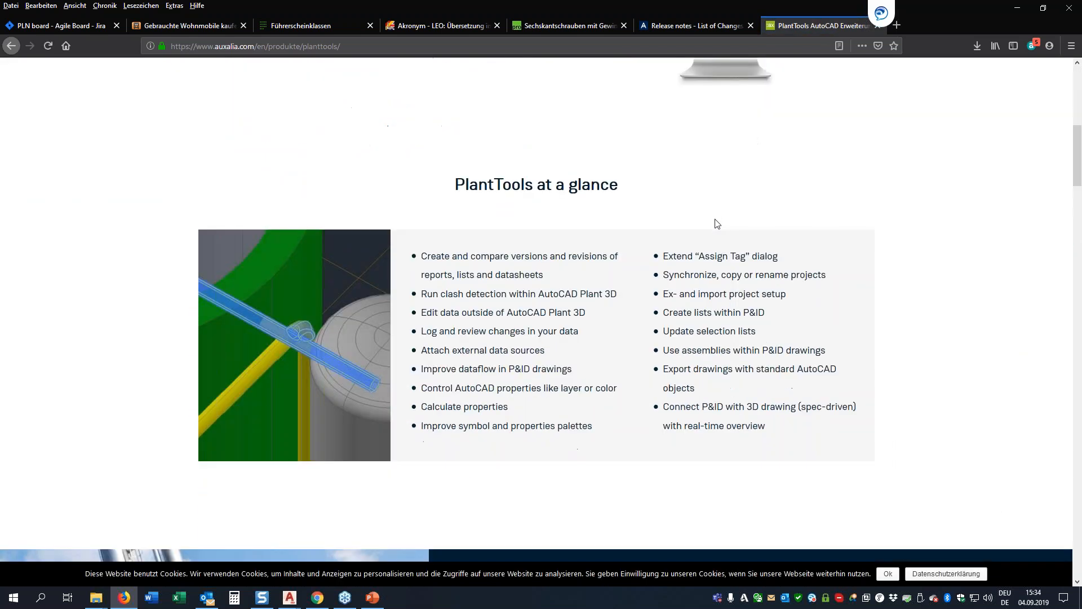
scroll(717, 224, down, 15)
scroll(717, 224, down, 20)
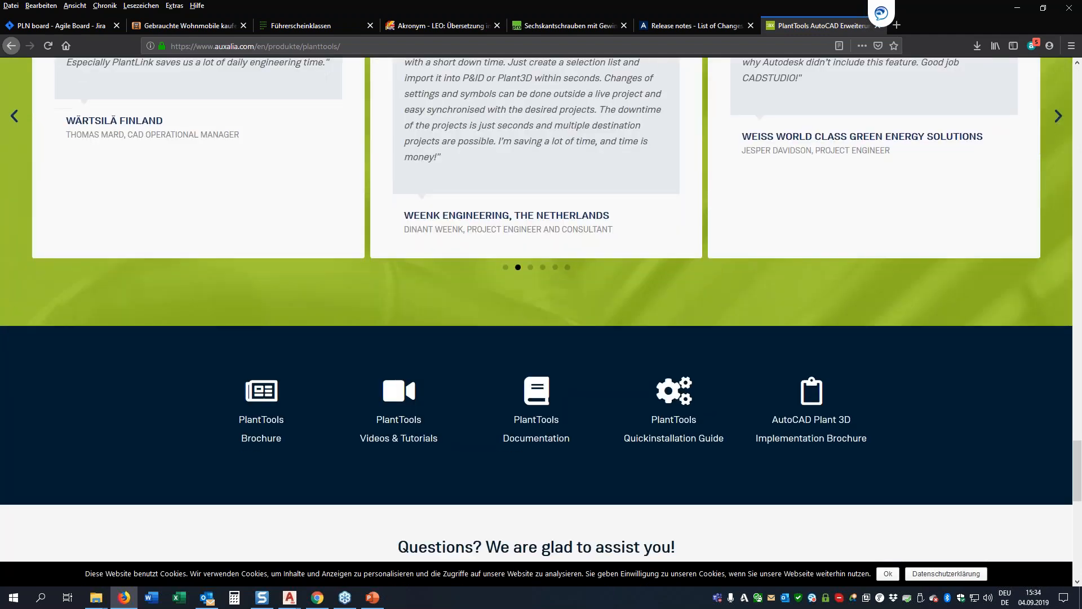
scroll(716, 223, down, 10)
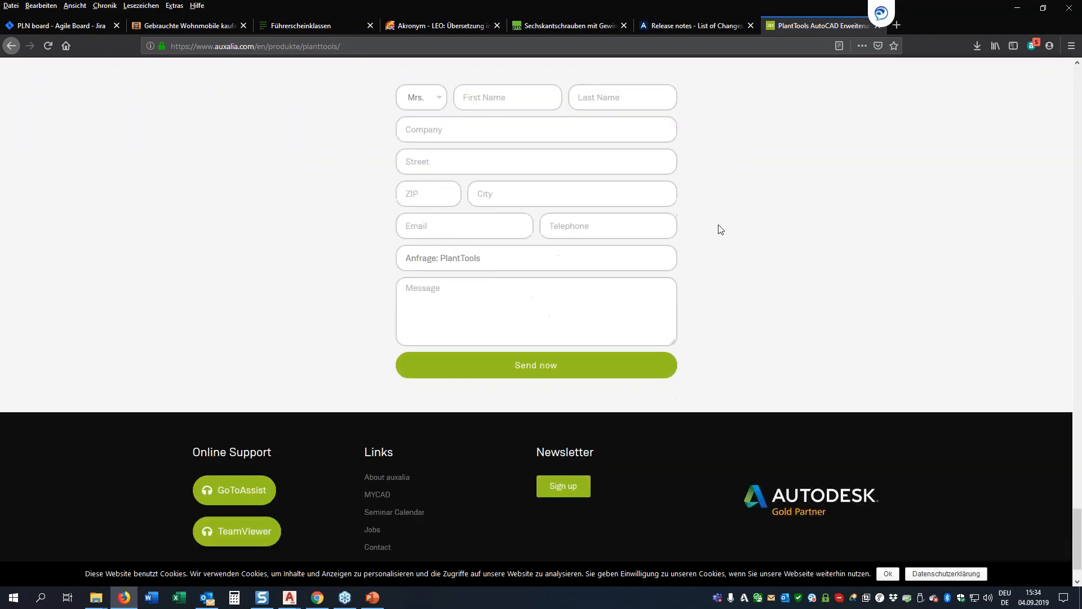
Step: Expand the main functions of PlantExpressTools on the PlantTools page, review the list, and switch to the presentation in PowerPoint
scroll(717, 224, up, 17)
scroll(744, 255, up, 10)
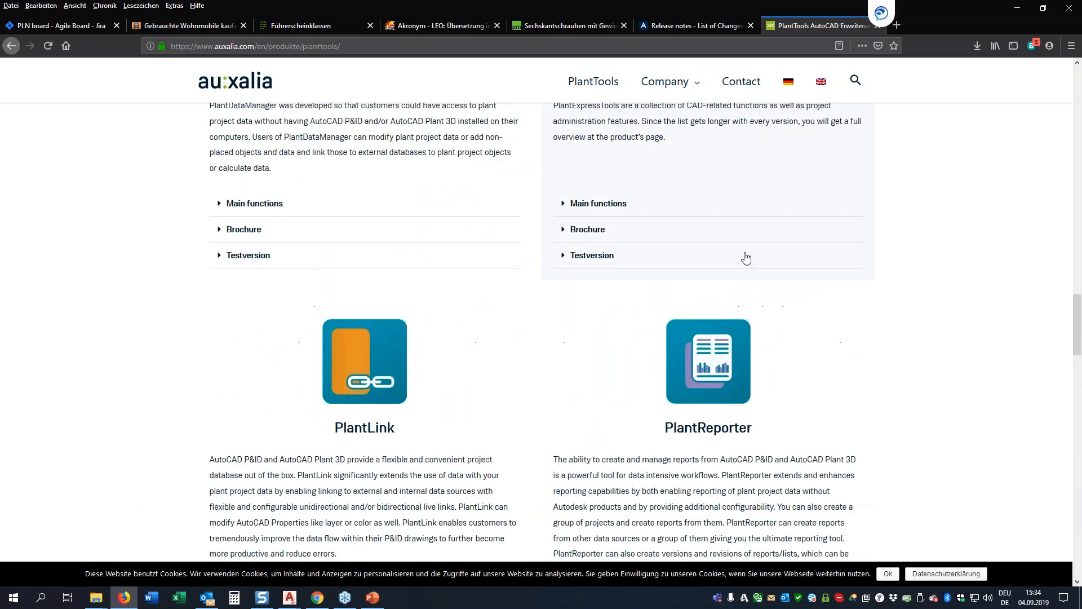
scroll(719, 296, down, 3)
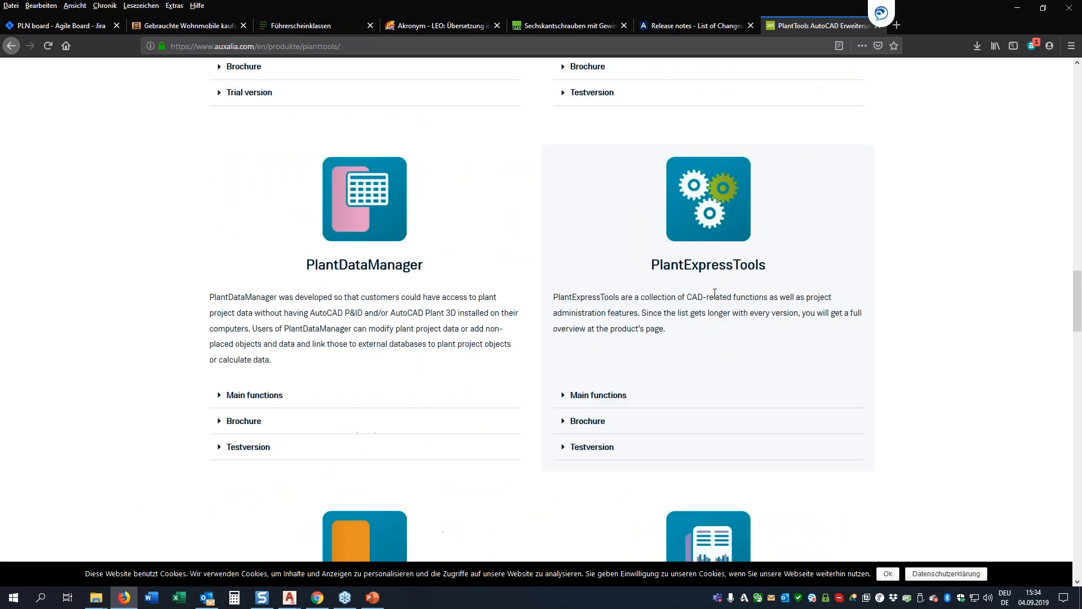
click(567, 396)
scroll(650, 140, down, 5)
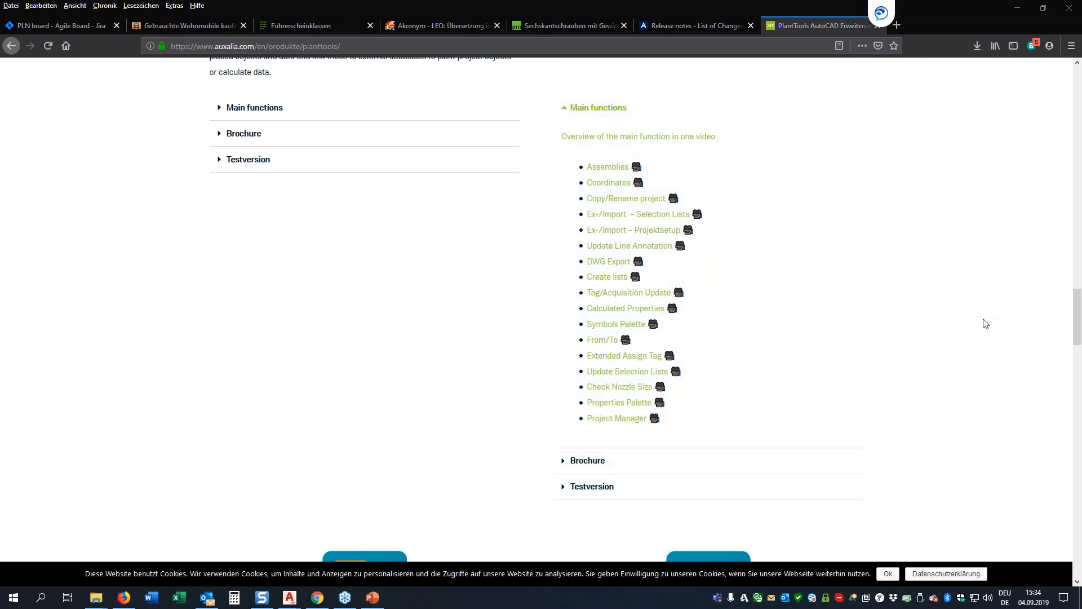
click(372, 597)
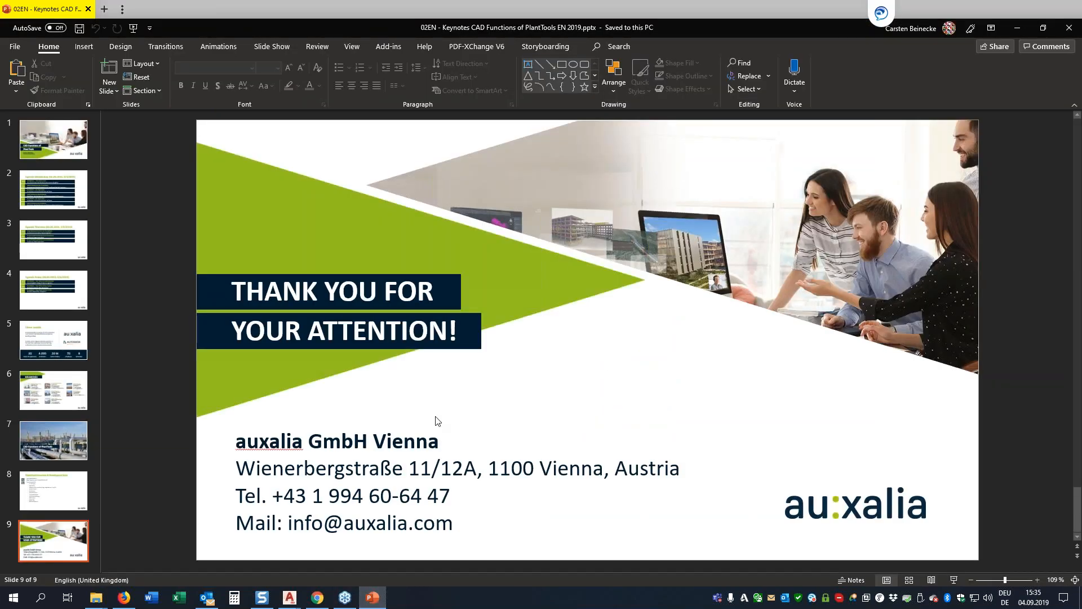